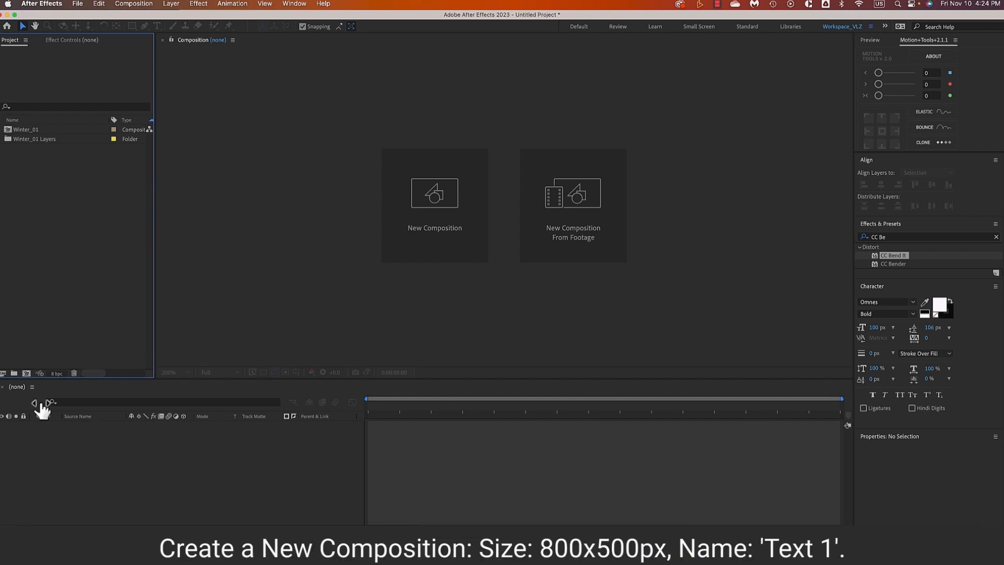
- Create a new 800 x 500 px composition named "Text 1"
click(25, 373)
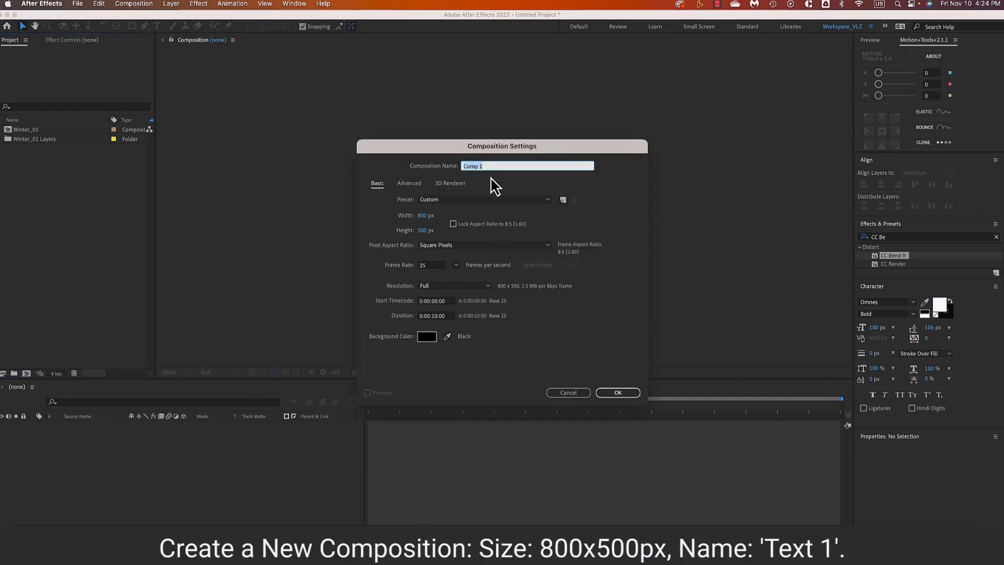
text(Text)
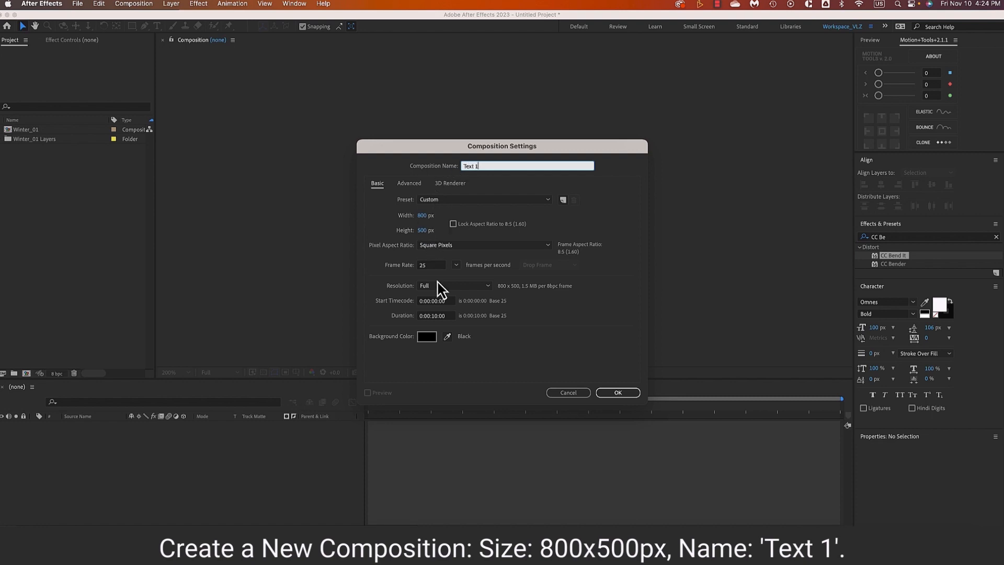
click(613, 393)
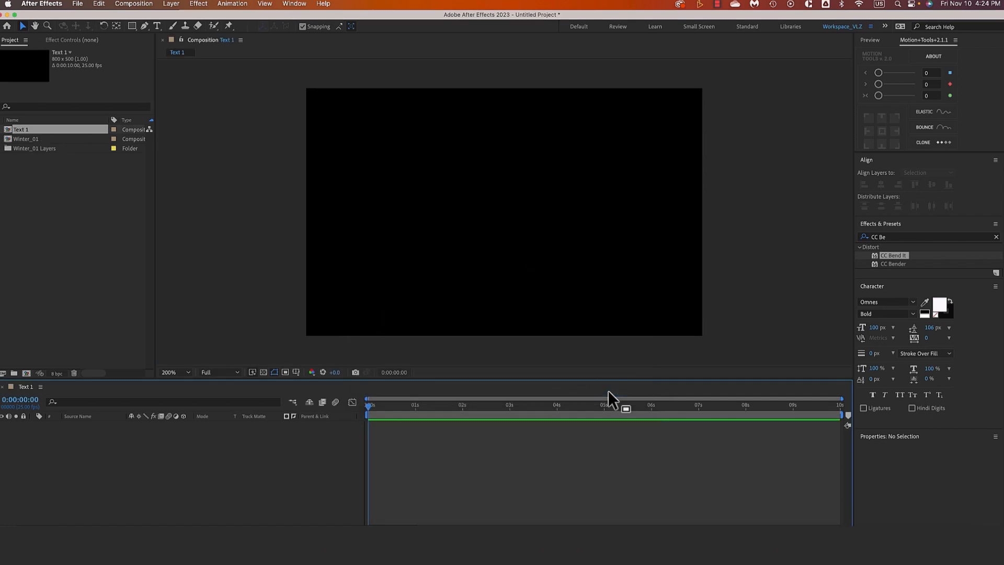
- Add a text layer reading "S" near the middle of the composition and set its font size to 400 px
click(157, 25)
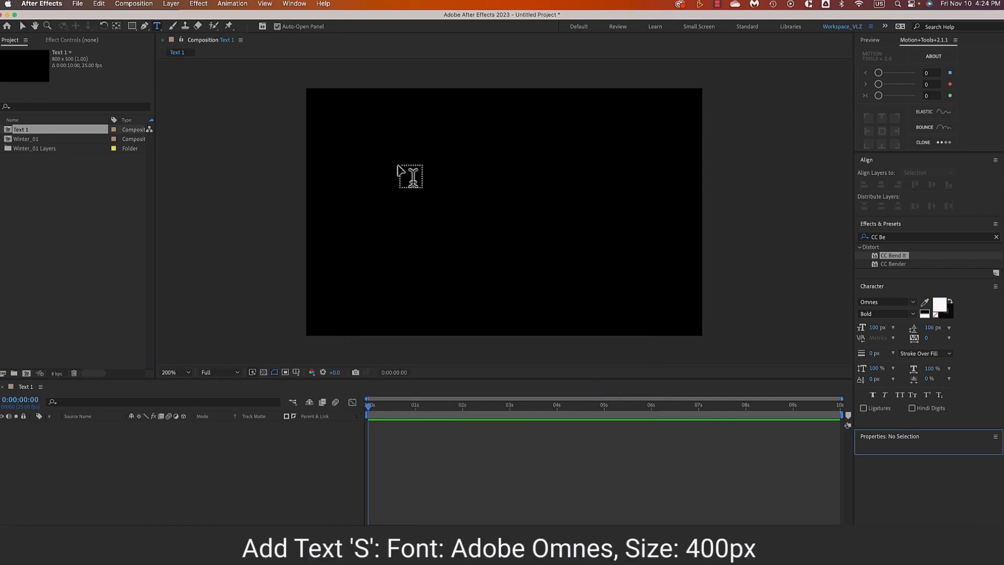
click(503, 256)
text(S)
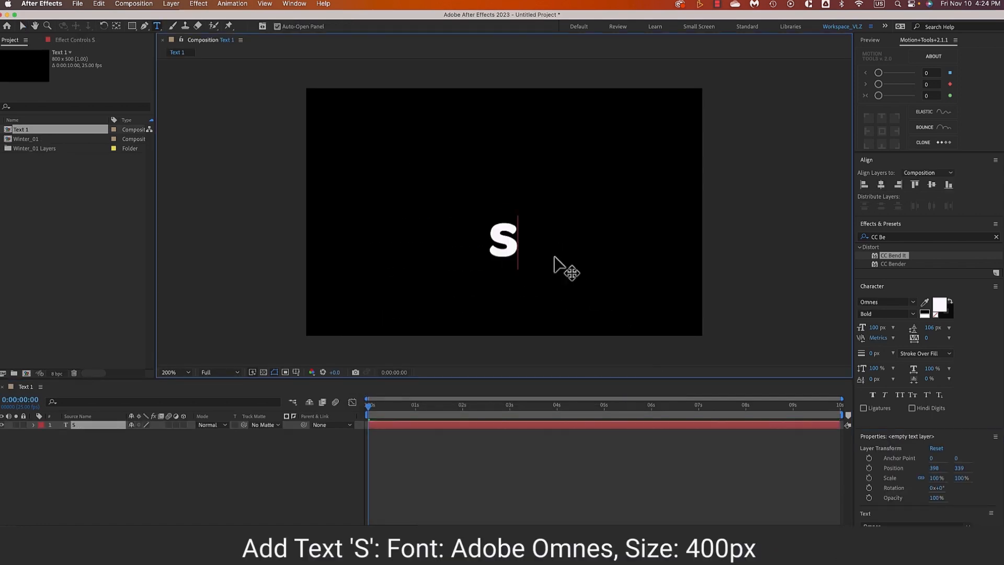
double_click(482, 242)
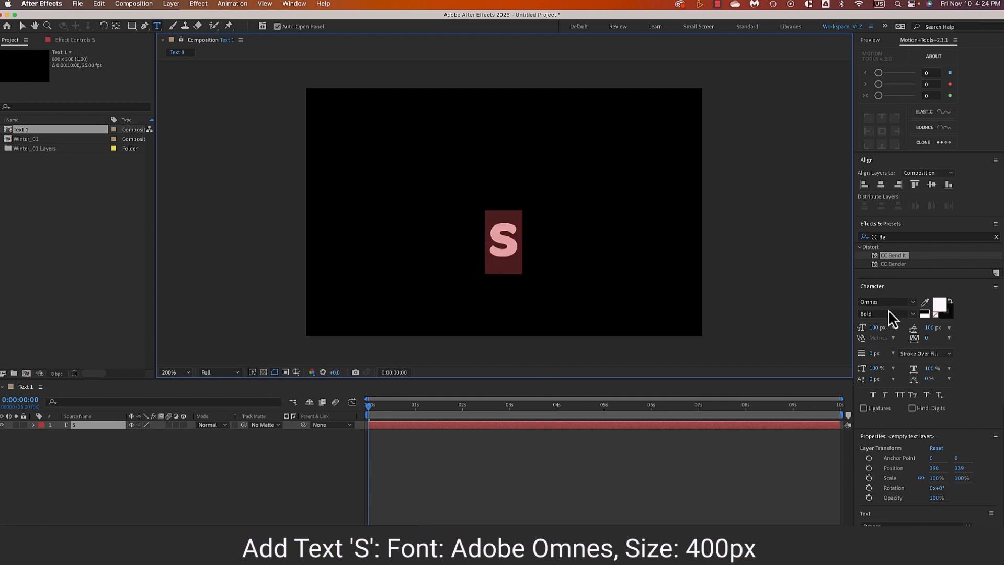
click(877, 327)
text(400)
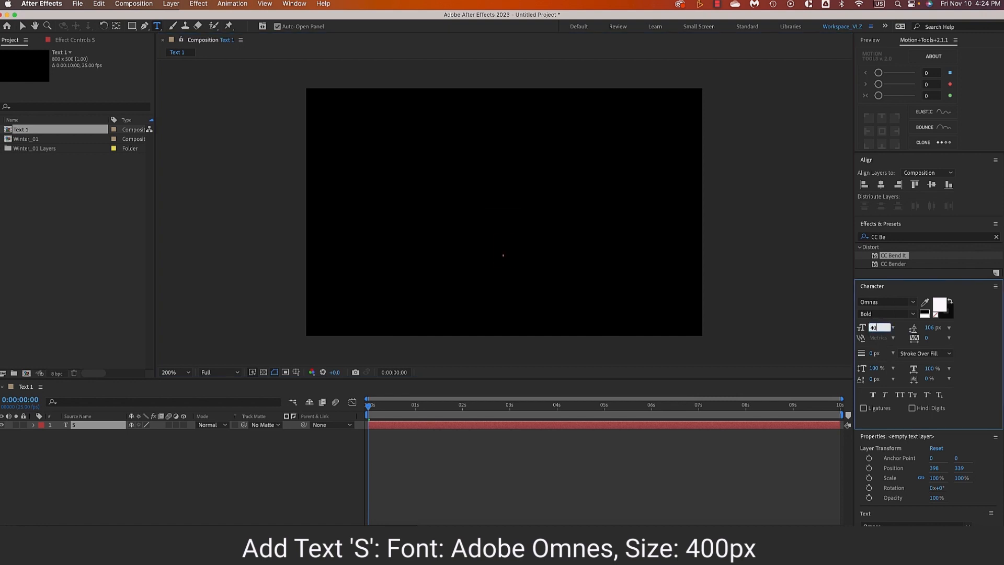
key(Return)
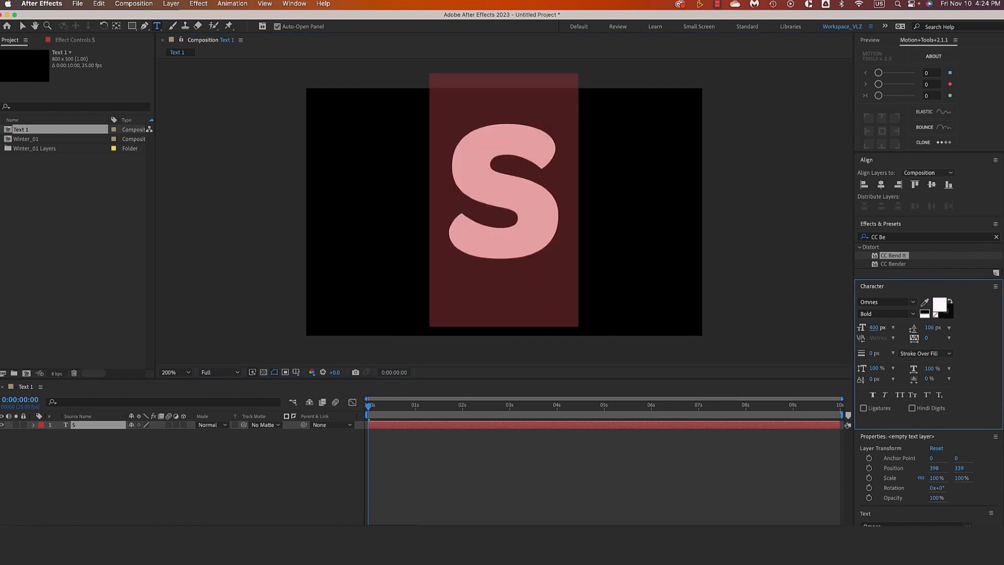
- Align the S to the composition's bottom edge and place its anchor point at the letter's bottom centre
click(22, 26)
click(949, 186)
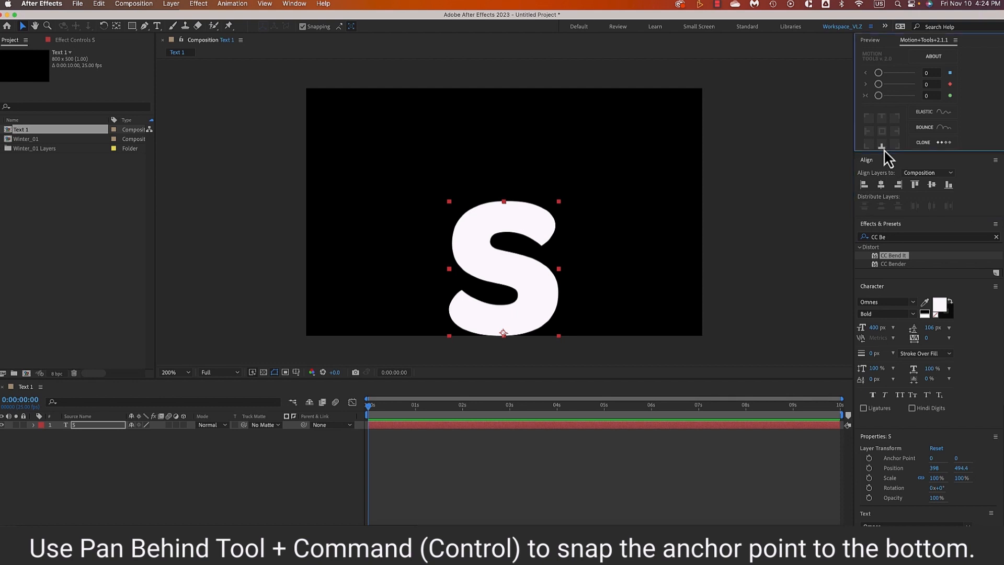
click(263, 499)
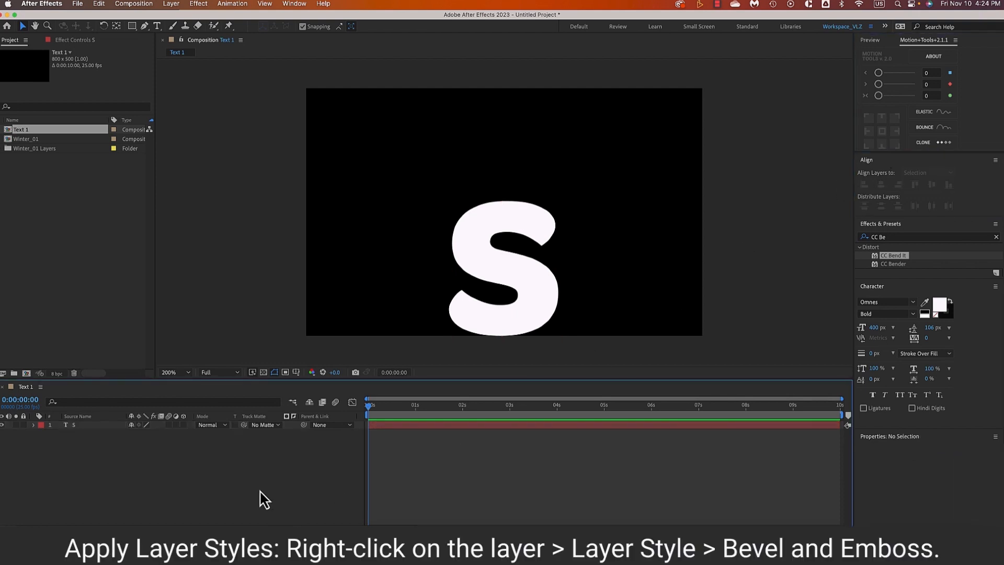
- Apply the Bevel and Emboss layer style to the S text layer
click(83, 427)
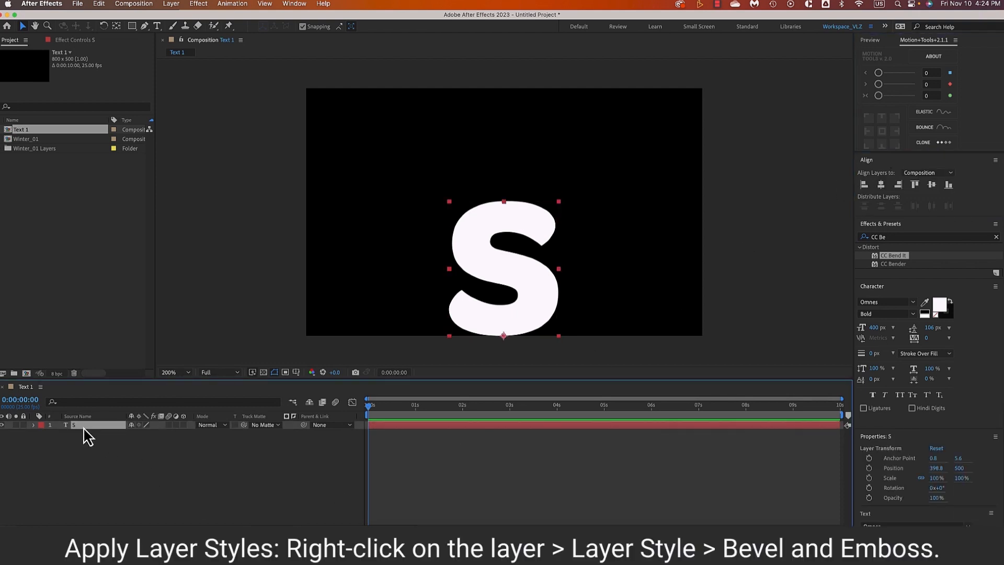
right_click(83, 427)
mouse_move(119, 361)
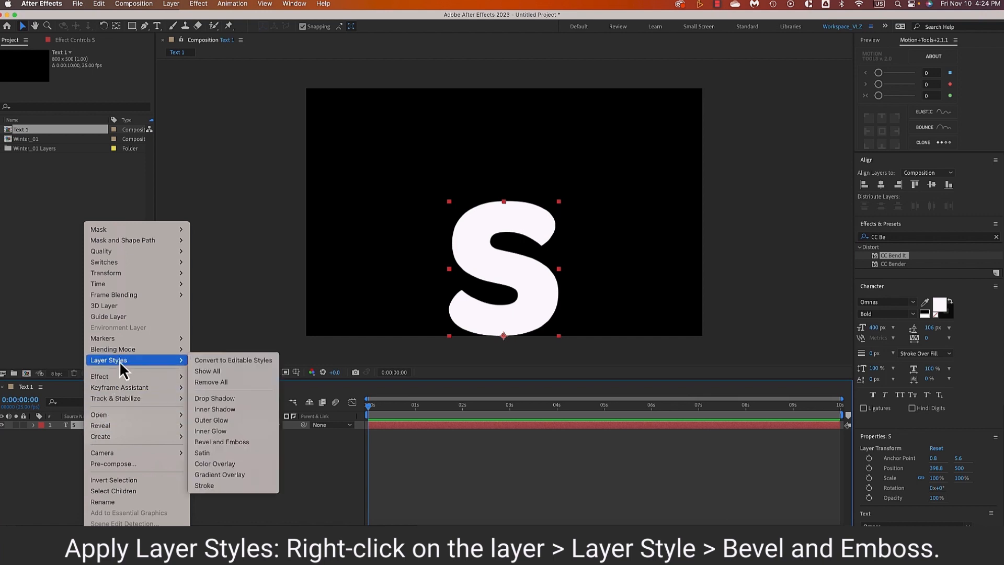
click(231, 442)
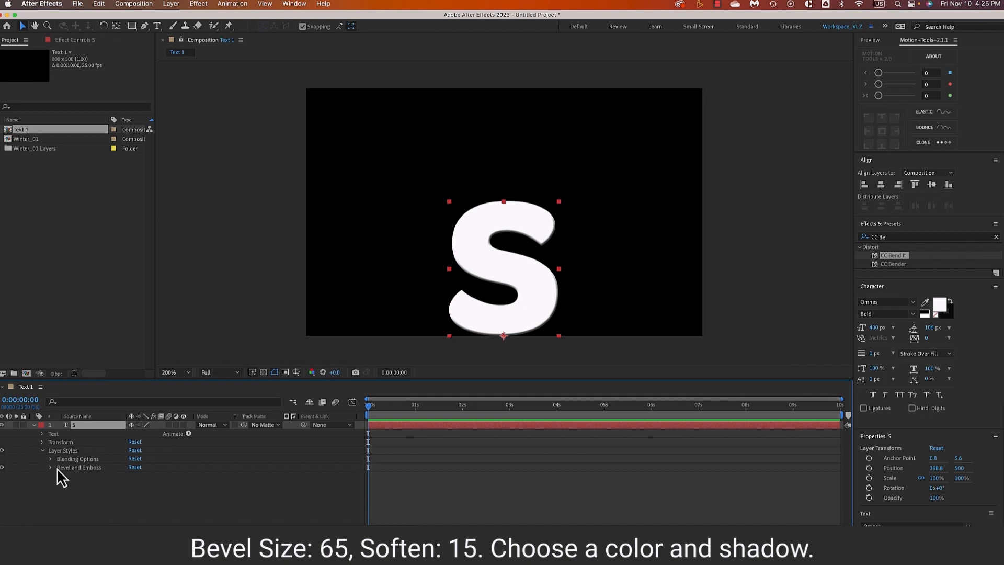
- Set the Bevel and Emboss size to 65 and soften to 15
click(50, 468)
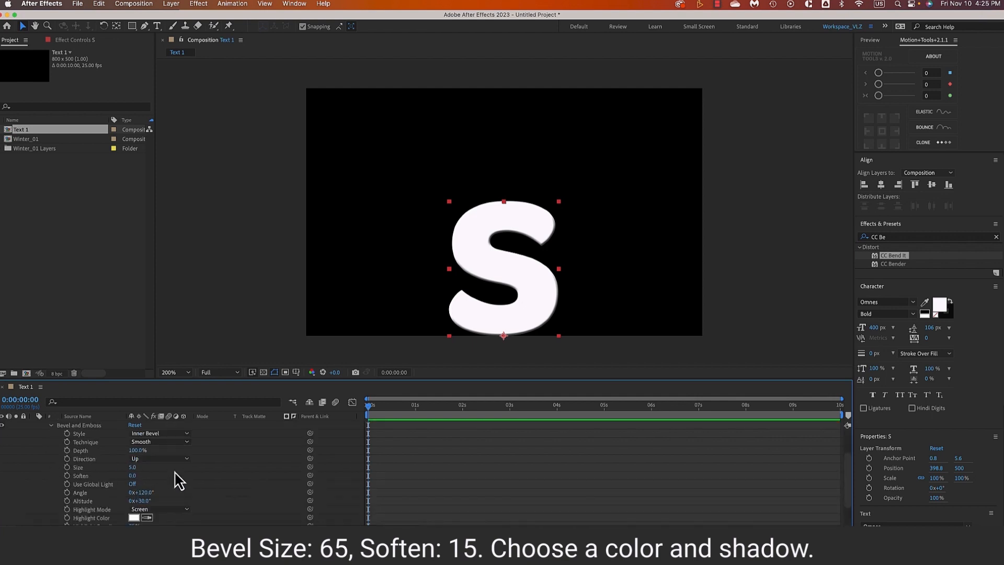
click(131, 468)
key(Return)
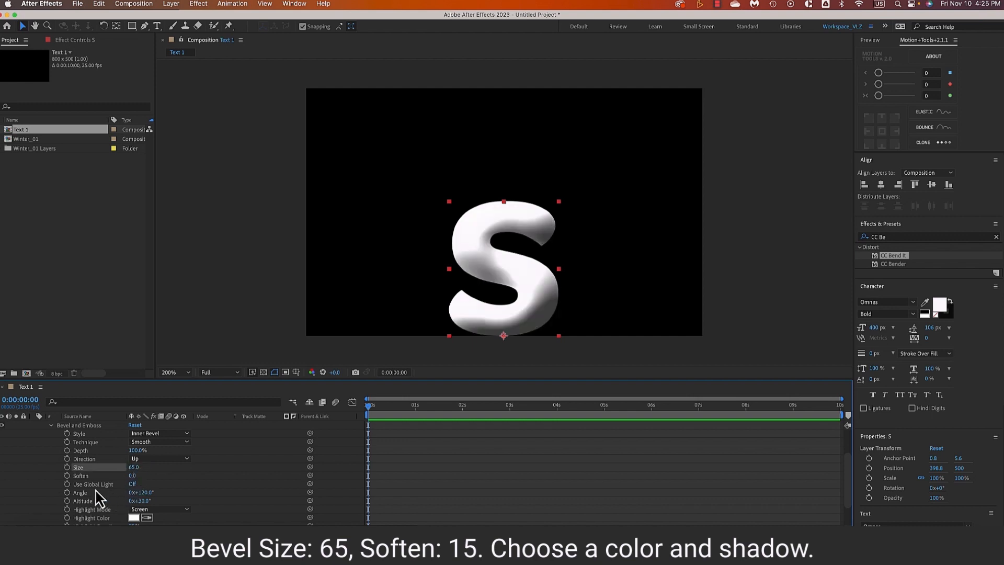
click(132, 476)
key(Return)
- Keep the bevel's highlight color white and set its shadow color to dark blue 212431
scroll(224, 481, down, 3)
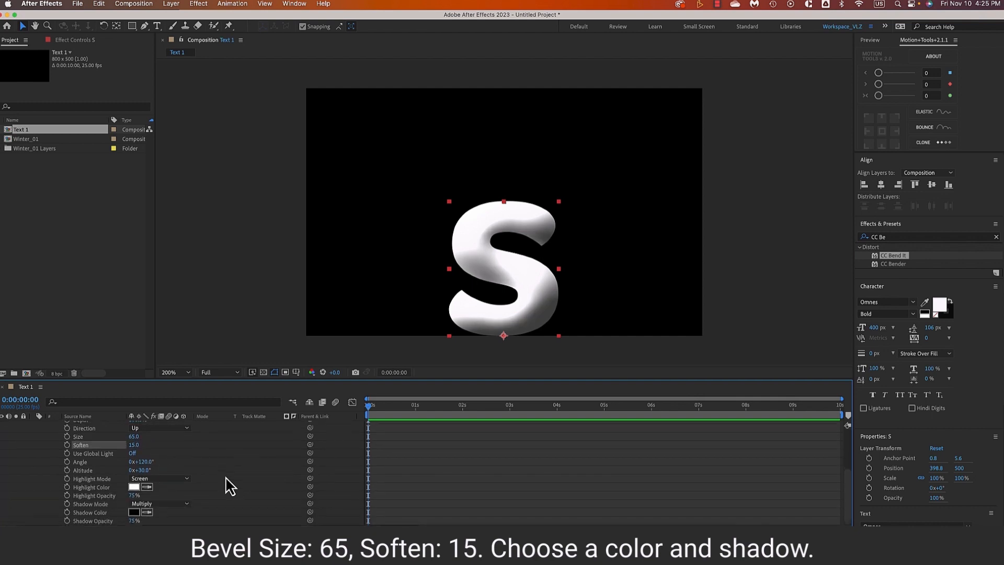
click(134, 487)
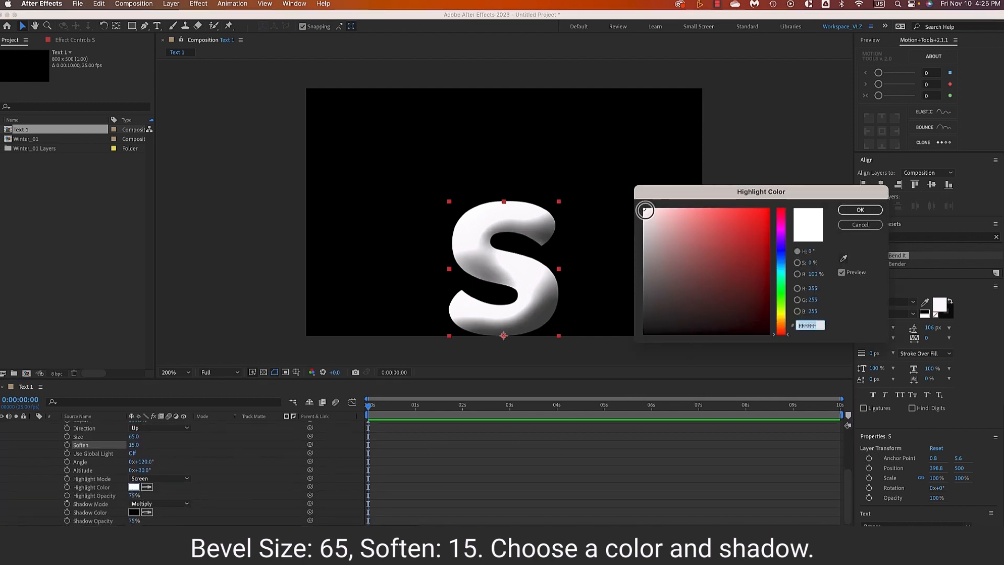
click(852, 211)
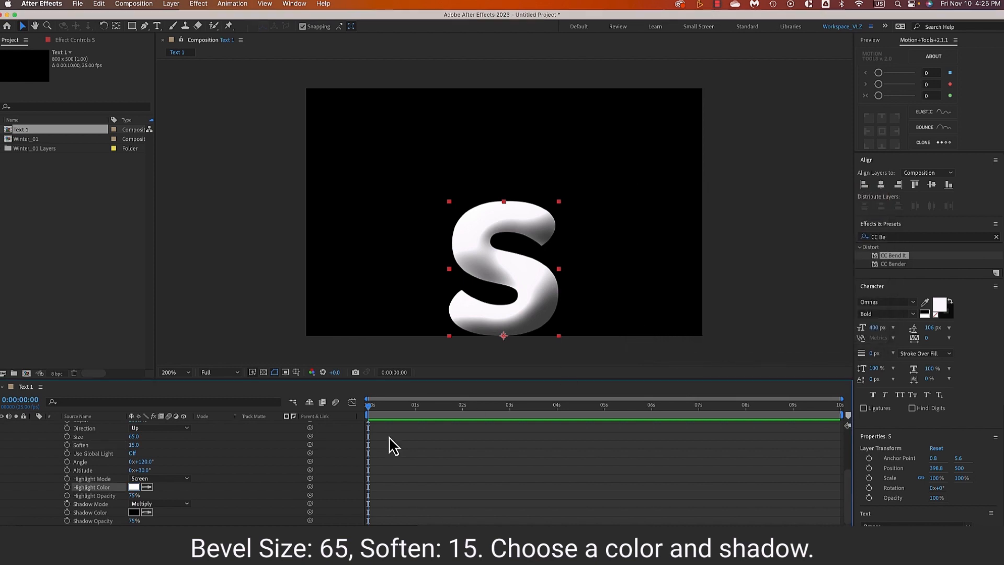
click(134, 512)
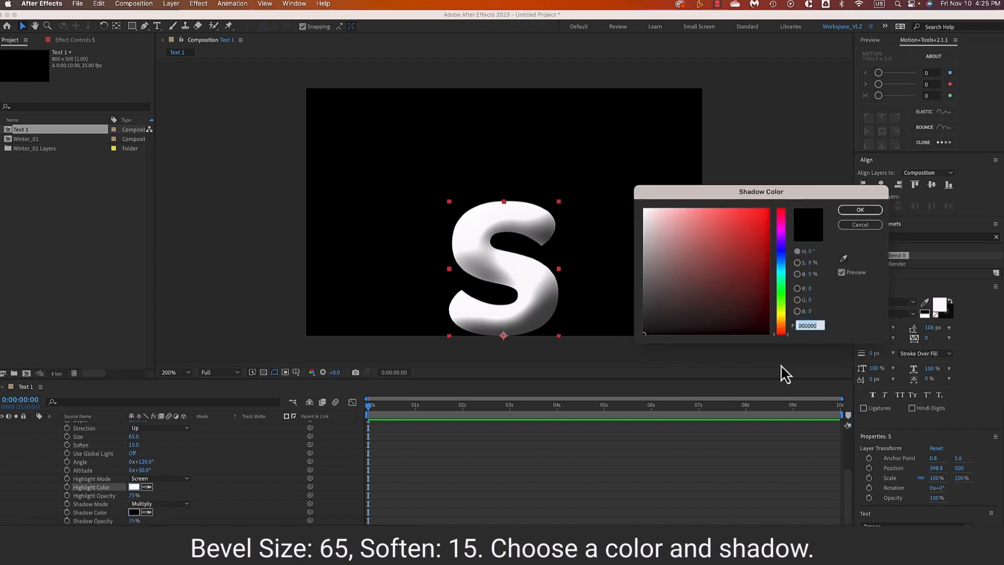
click(781, 253)
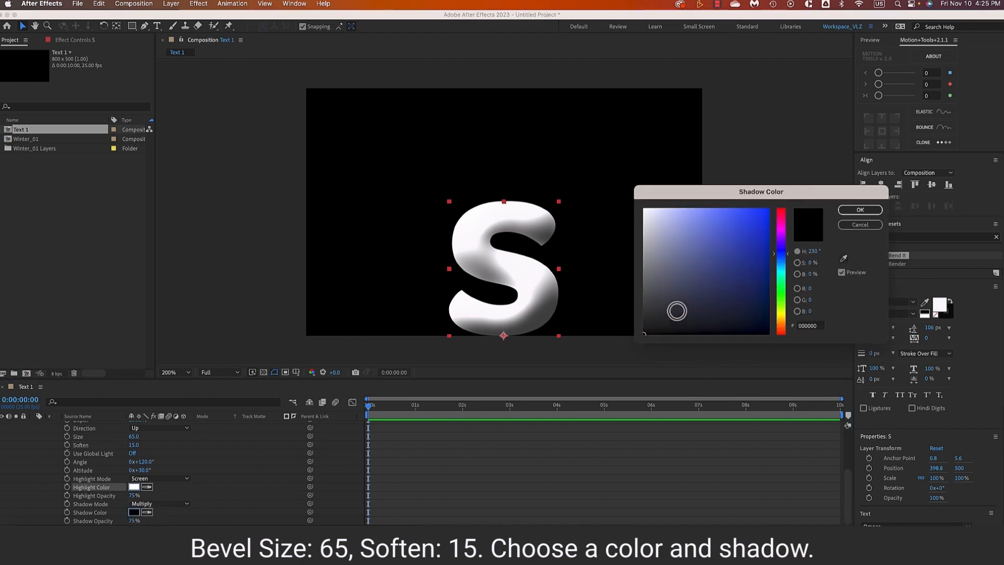
click(684, 309)
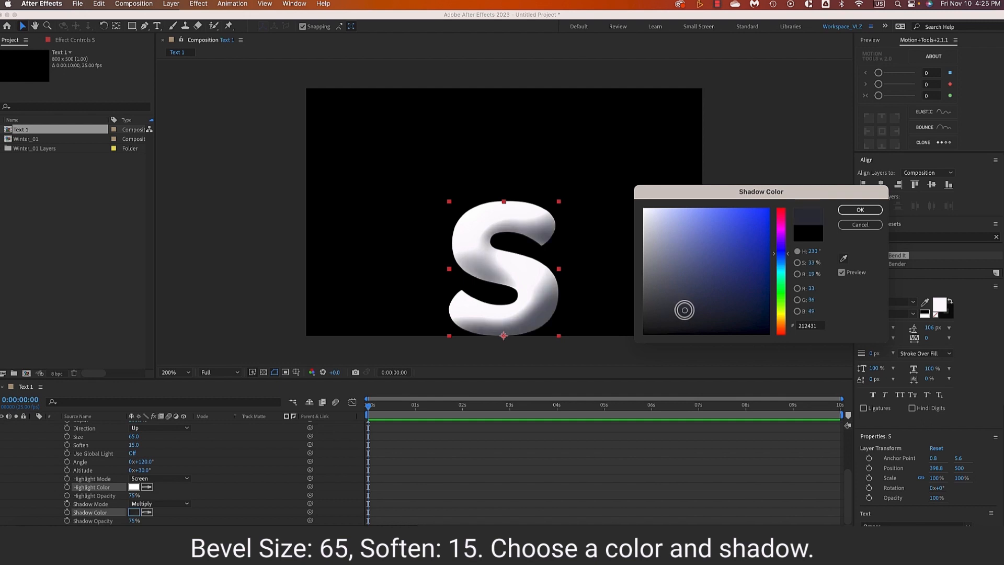
click(849, 209)
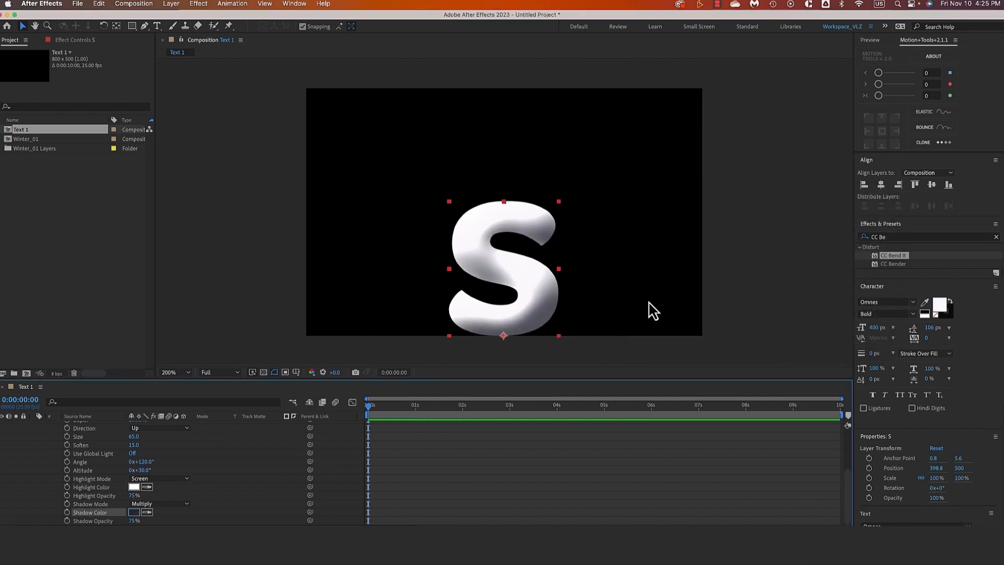
- Collapse the Bevel and Emboss settings and add an Inner Shadow layer style to the S layer
scroll(112, 484, up, 5)
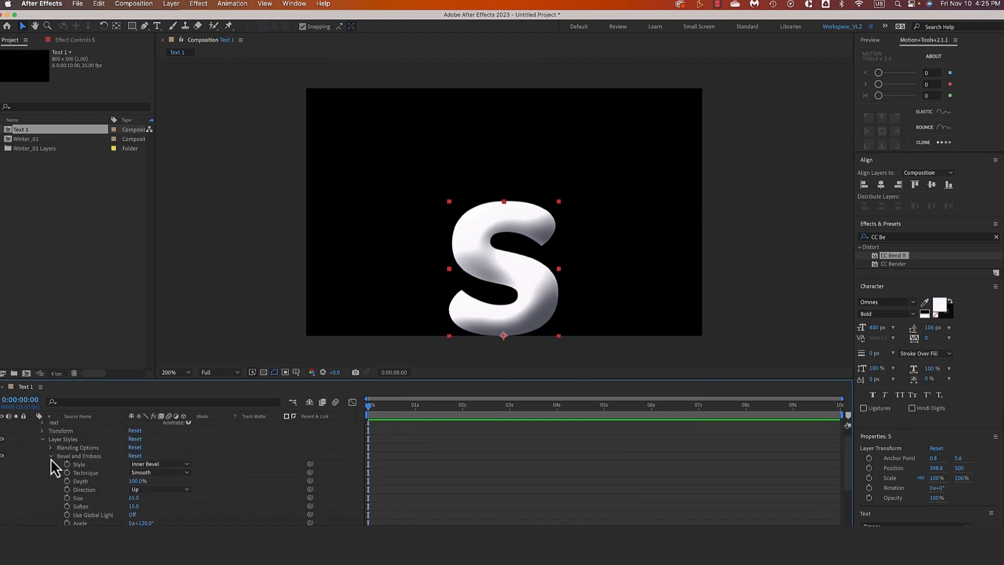
click(51, 457)
right_click(102, 434)
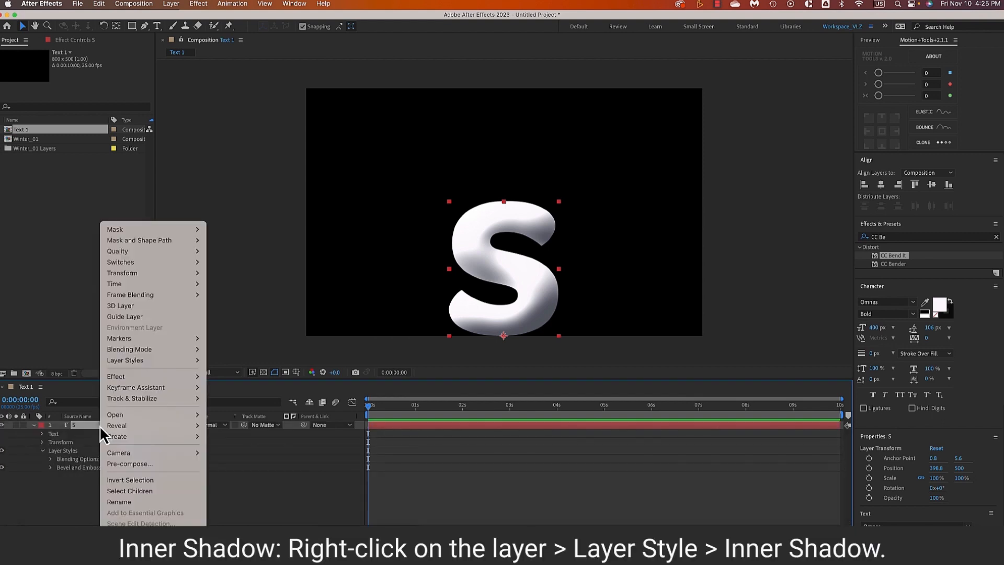
mouse_move(150, 359)
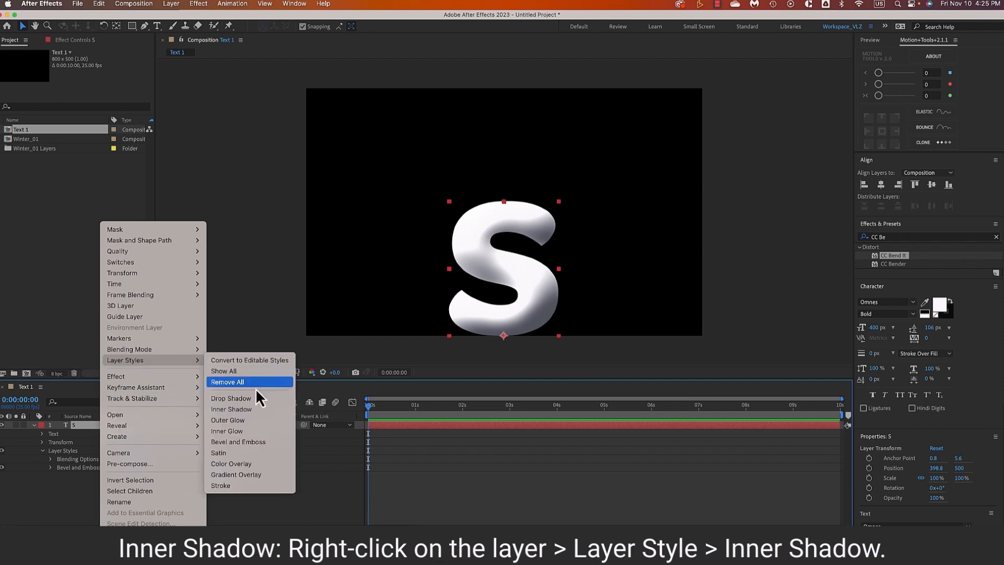
click(256, 409)
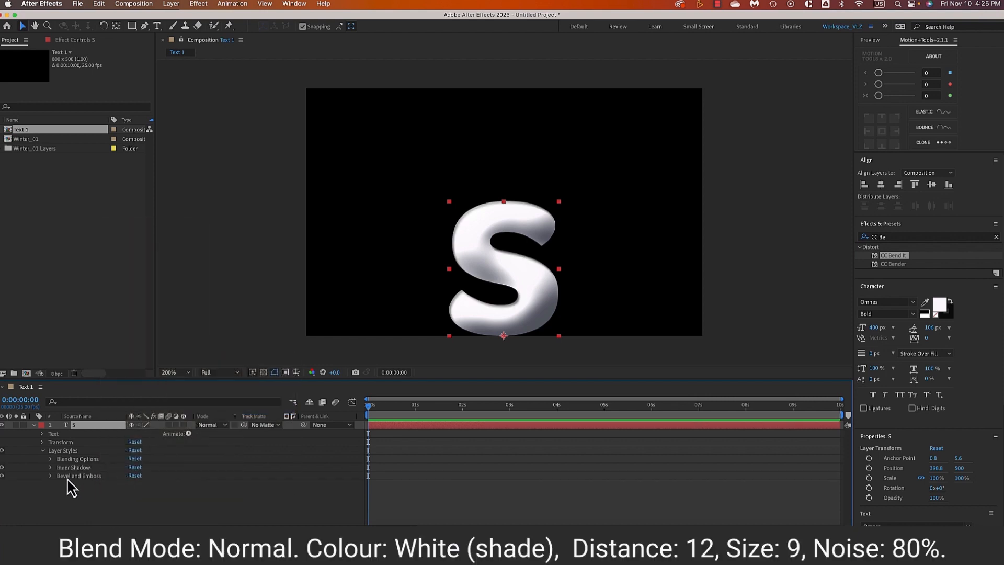
- Change the Inner Shadow blend mode to Normal
click(51, 467)
scroll(105, 481, down, 1)
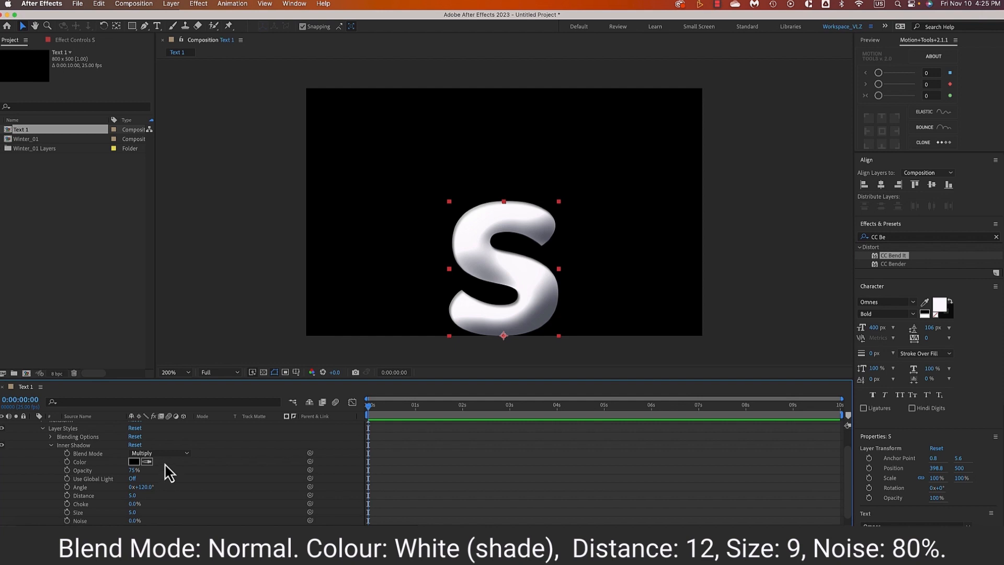
click(167, 455)
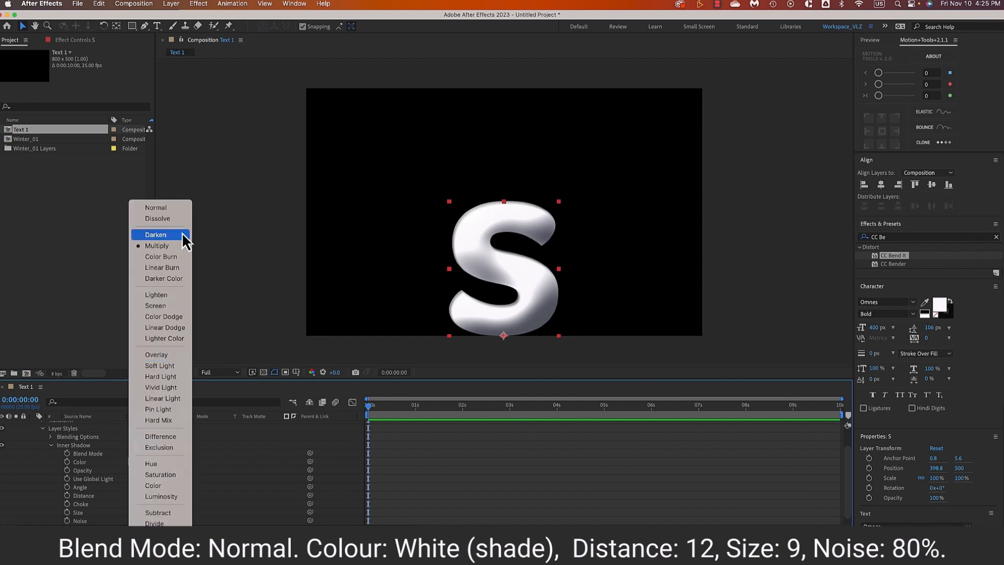
click(178, 209)
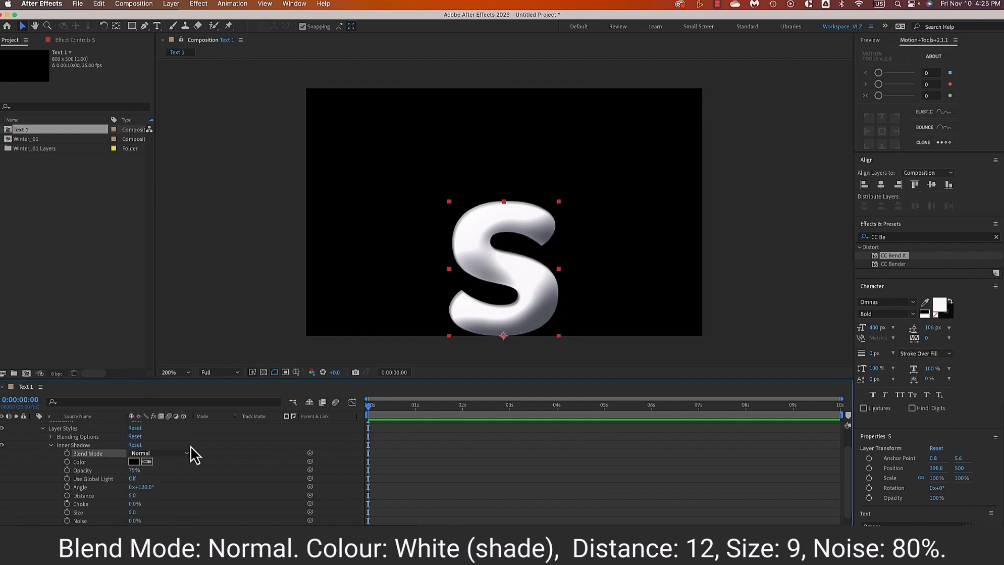
- Set the Inner Shadow distance to 12 and size to 9
click(133, 496)
text(12)
key(Return)
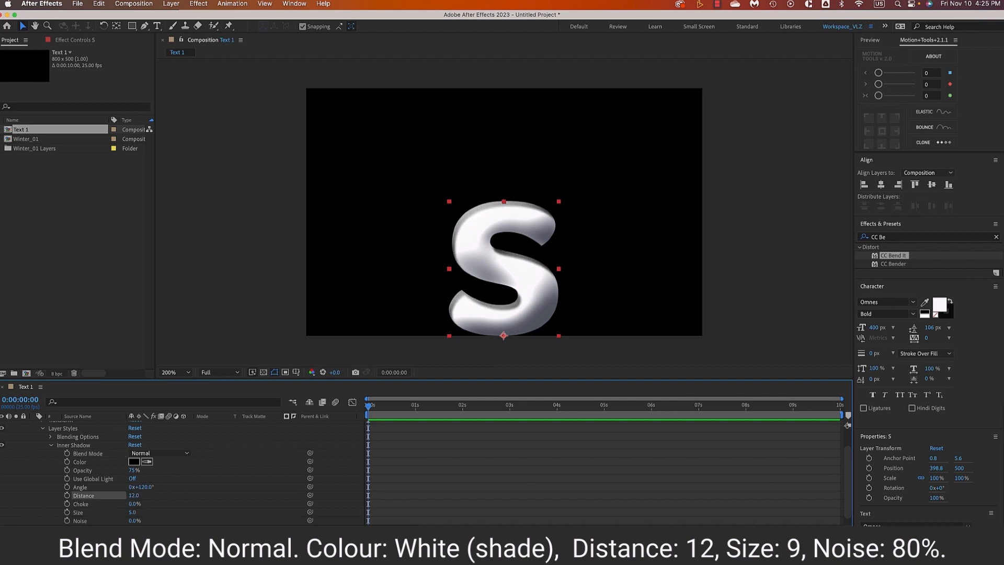
click(133, 512)
text(9)
key(Return)
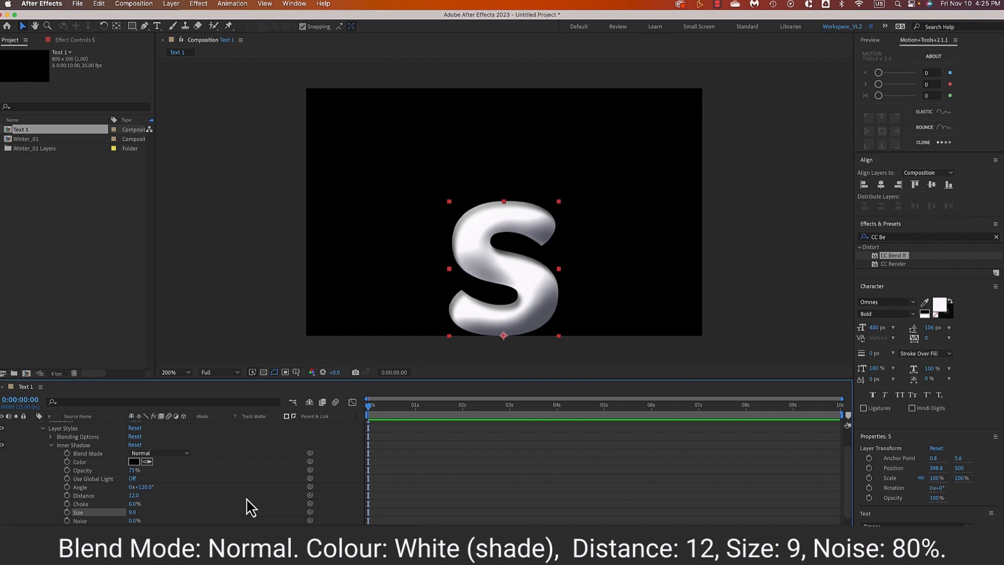
- Set the Inner Shadow noise to 80% and change its color to the near-white FEFBFB
scroll(226, 478, down, 1)
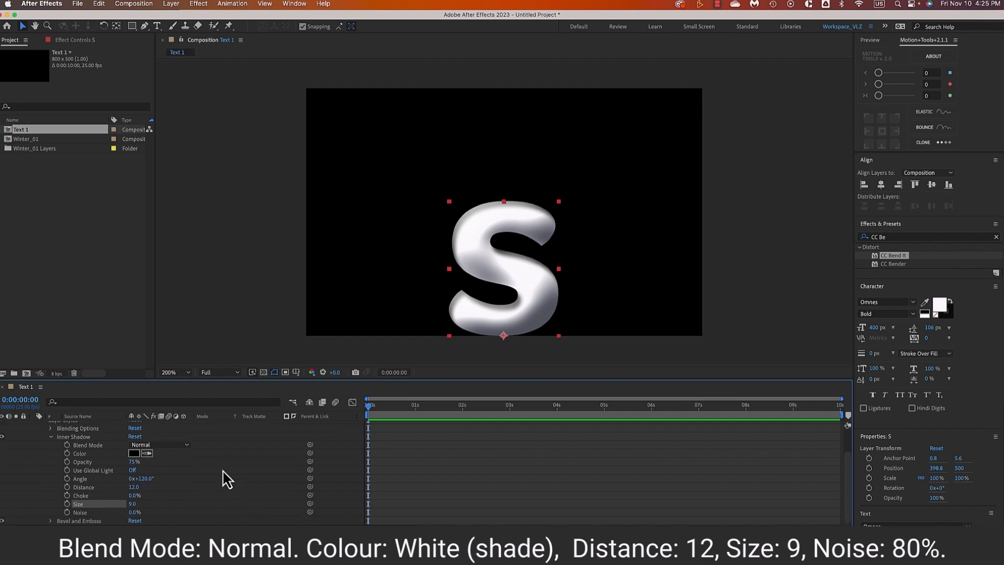
click(134, 512)
key(Return)
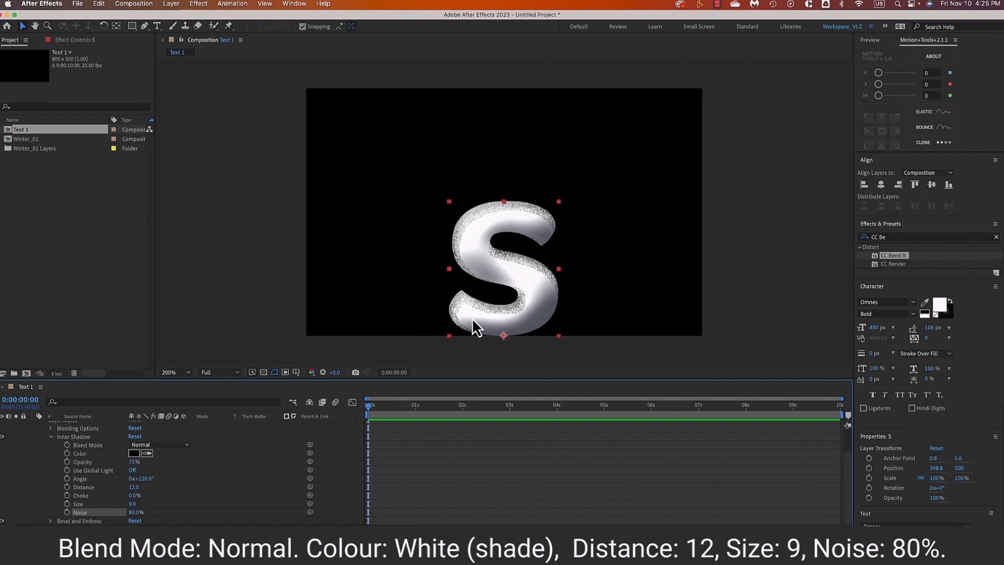
click(134, 454)
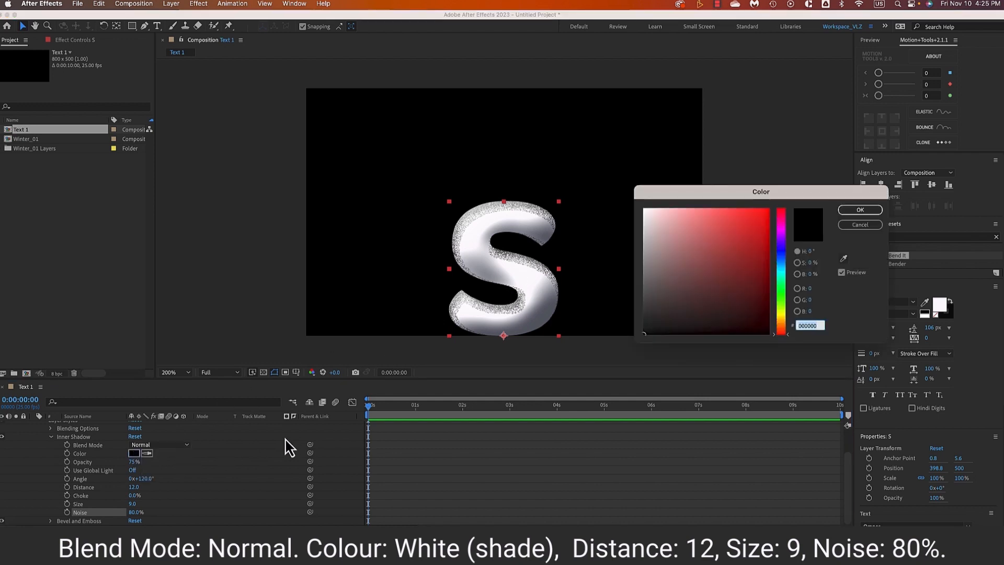
click(645, 209)
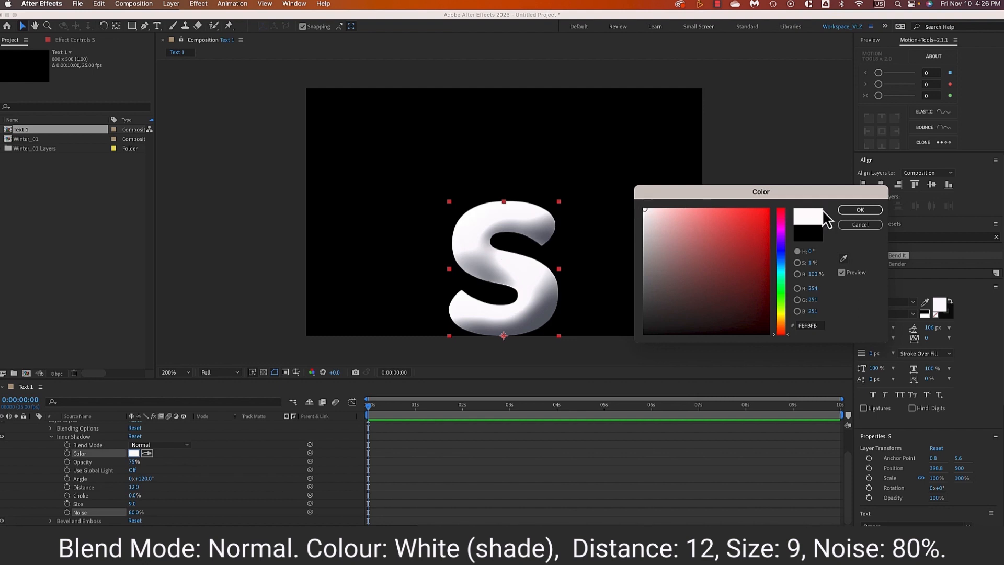
click(861, 210)
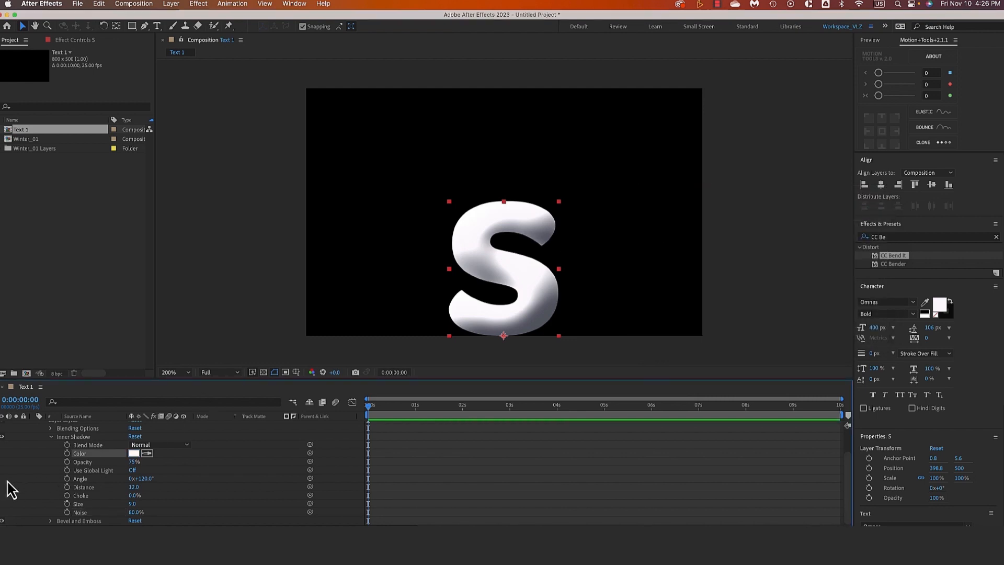
- Collapse the Layer Styles group and the S layer's properties in the timeline
scroll(9, 482, up, 3)
click(41, 451)
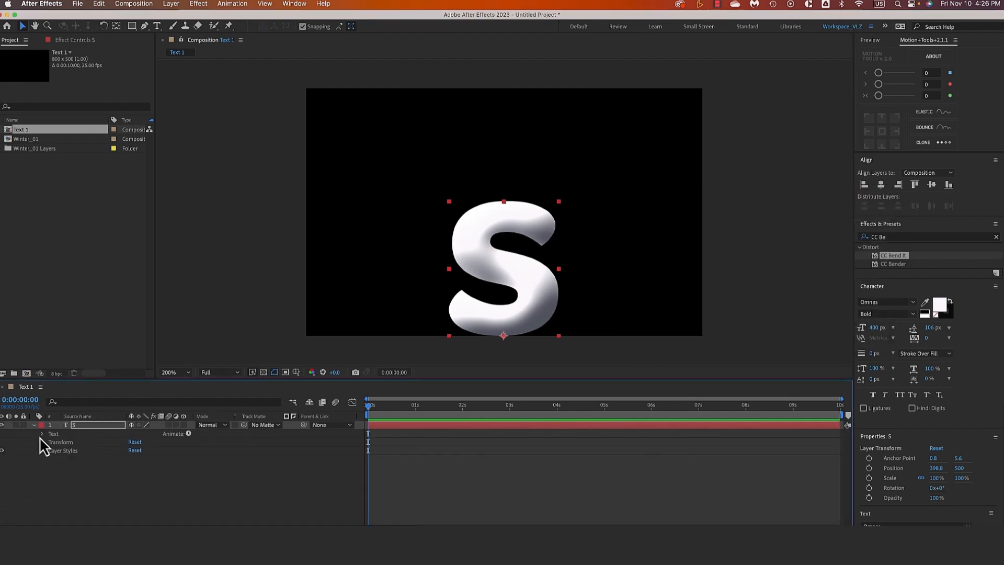
click(34, 425)
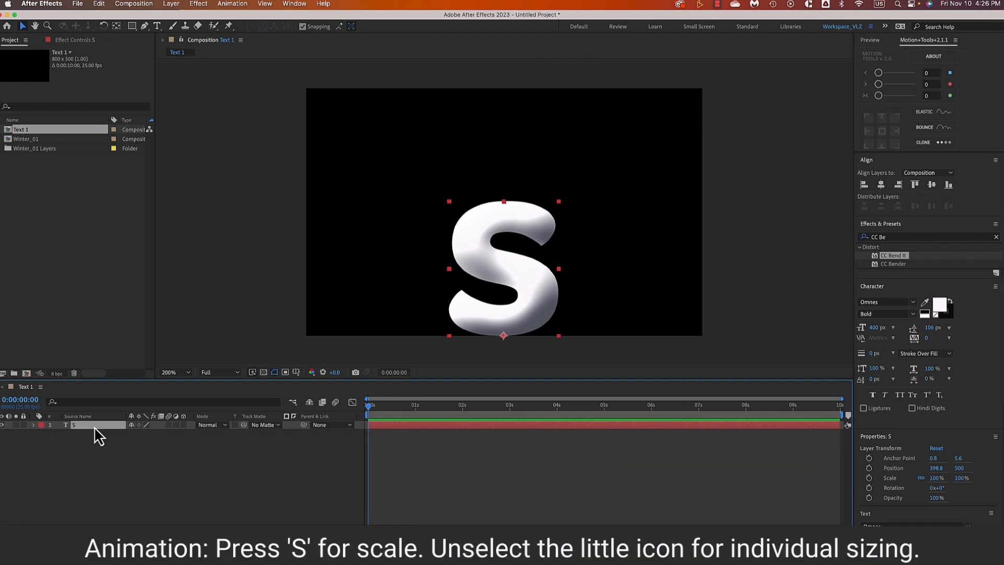
- Start keyframing the S layer's scale at 0:00:00:00 with unlinked proportions, set to 50% horizontally and 0% vertically
key(s)
click(58, 434)
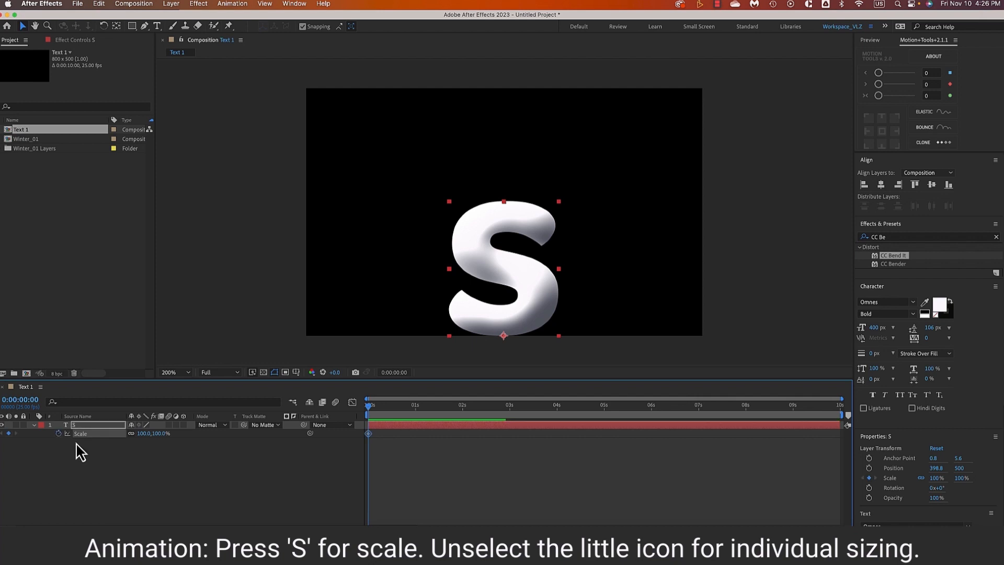
click(131, 434)
click(144, 434)
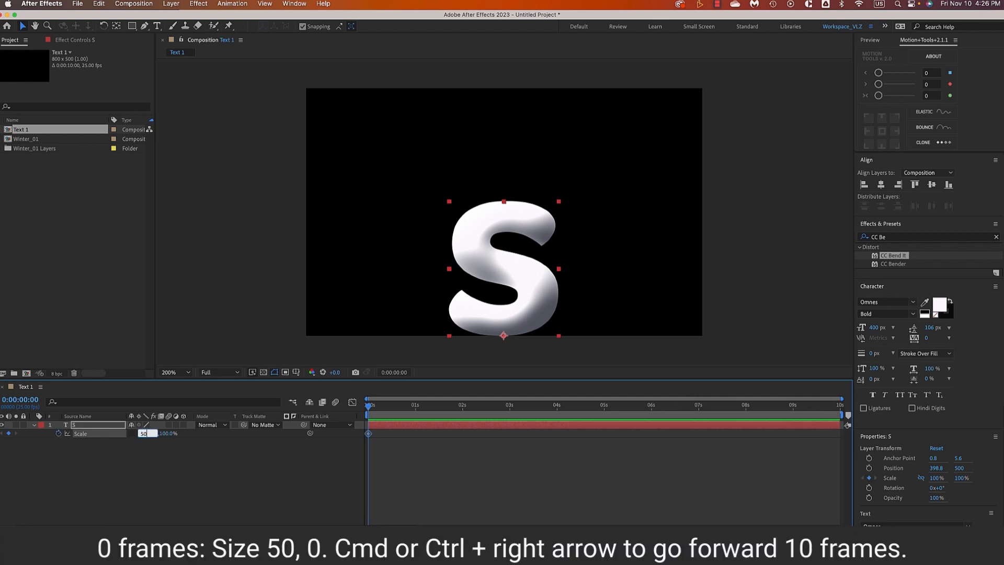
key(Return)
click(157, 433)
text(0)
key(Return)
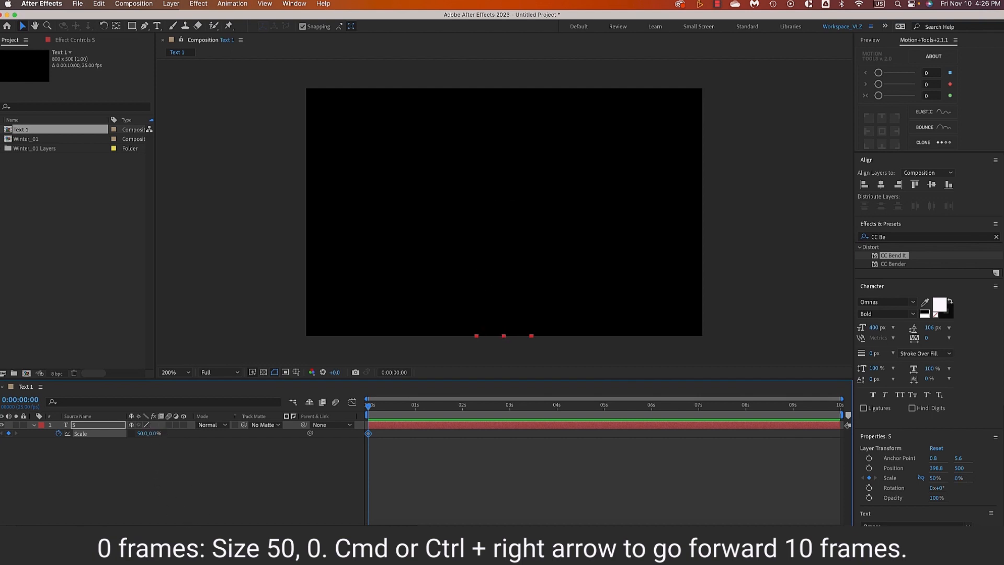
- Move forward to 0:00:00:10 and set the S layer's scale to 100%, -110%
key(super+shift+Right)
click(143, 433)
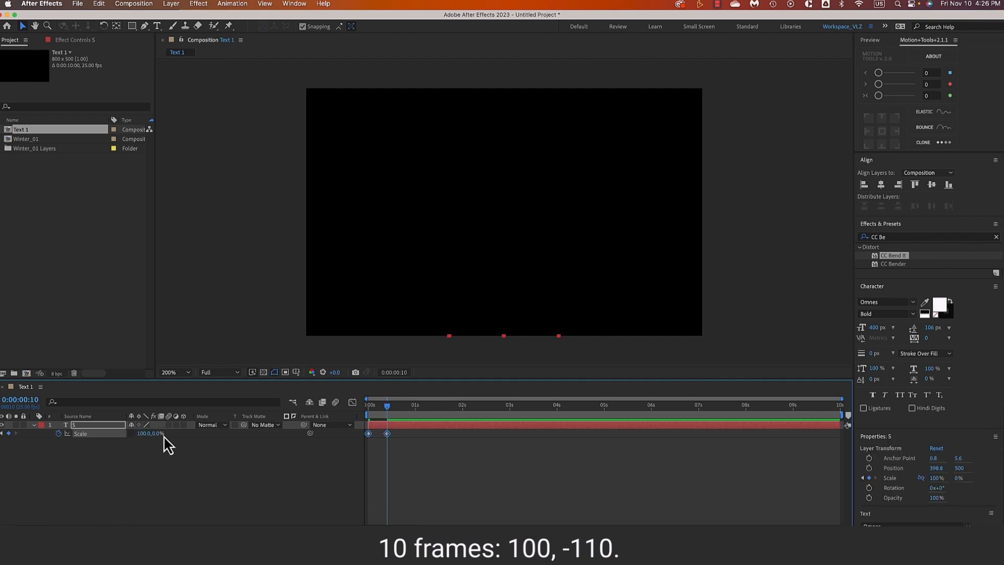
key(Tab)
text(-110)
key(Return)
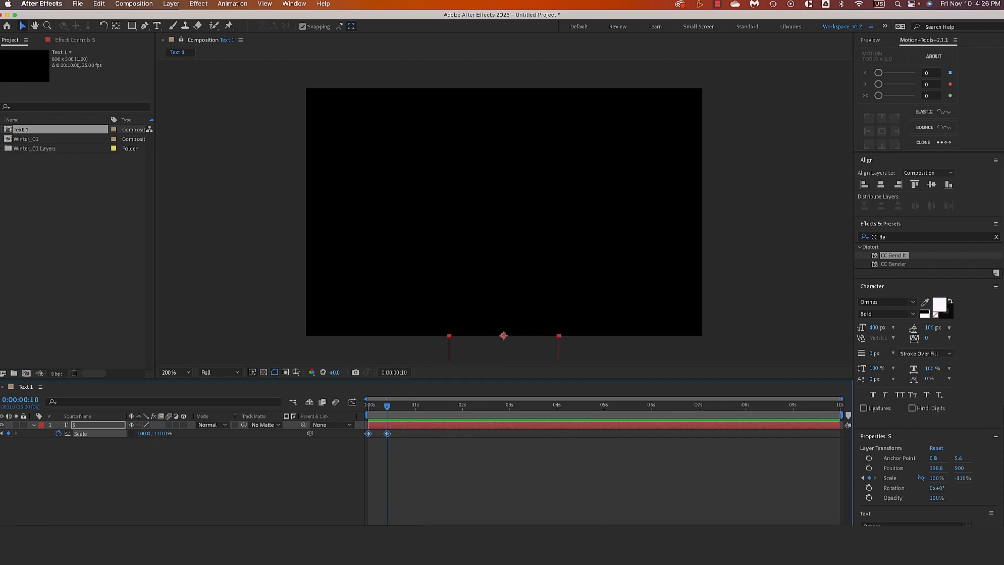
- Add vertical scale keyframes of 90% at 0:00:00:20 and 105% at 0:00:01:05 to the S layer
key(shift+Page_Down)
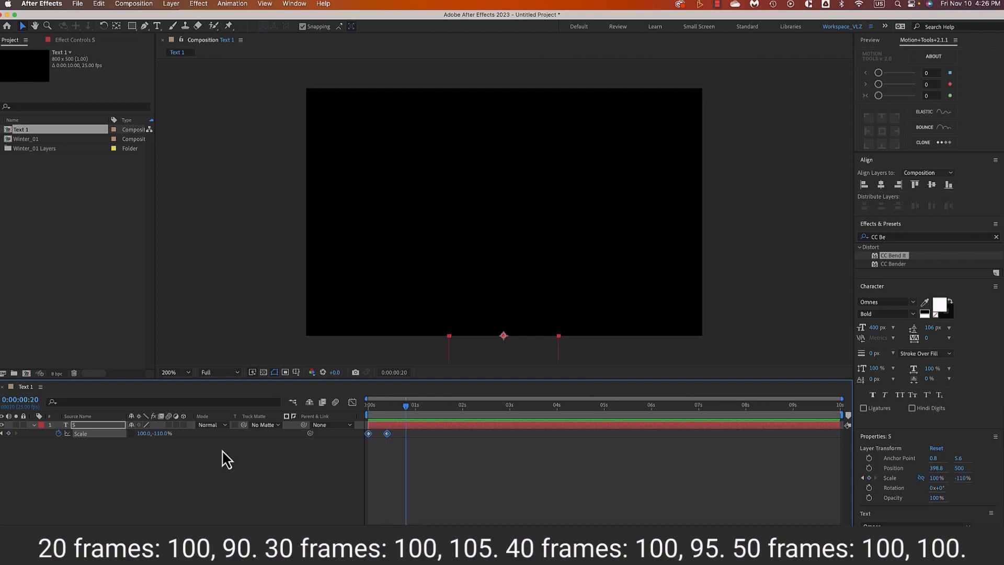
click(161, 434)
text(90)
key(Return)
key(shift+Page_Down)
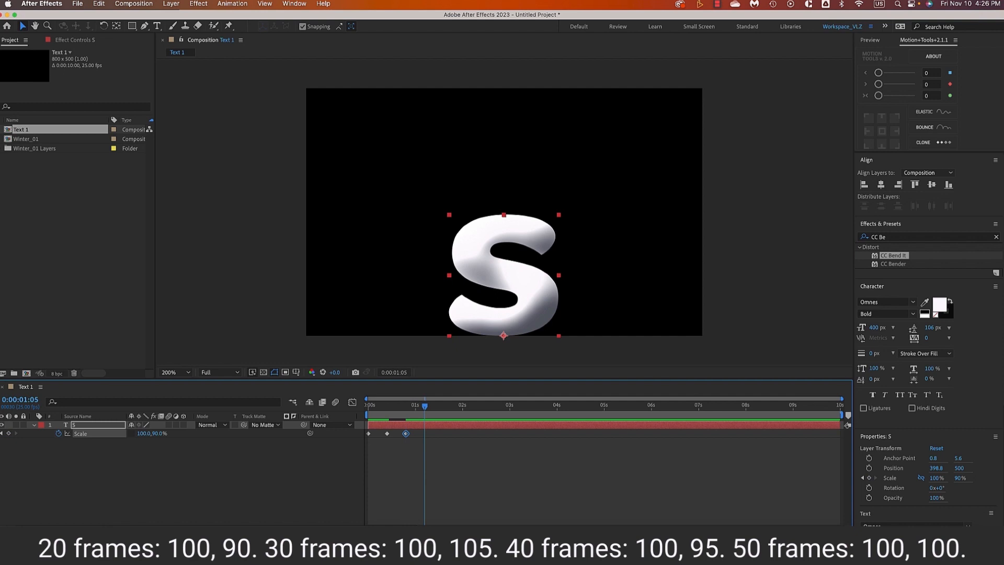
click(158, 433)
text(105)
key(Return)
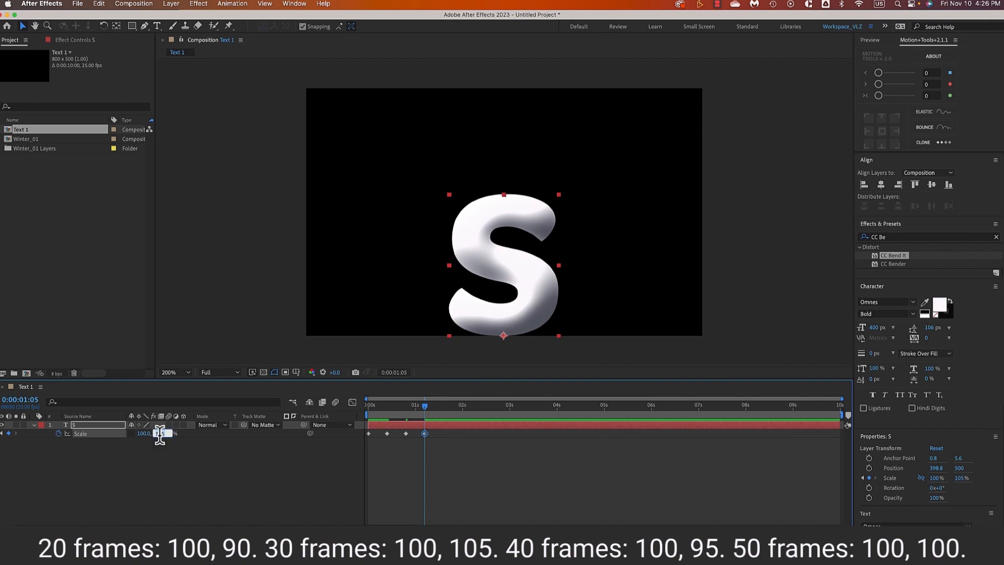
click(262, 460)
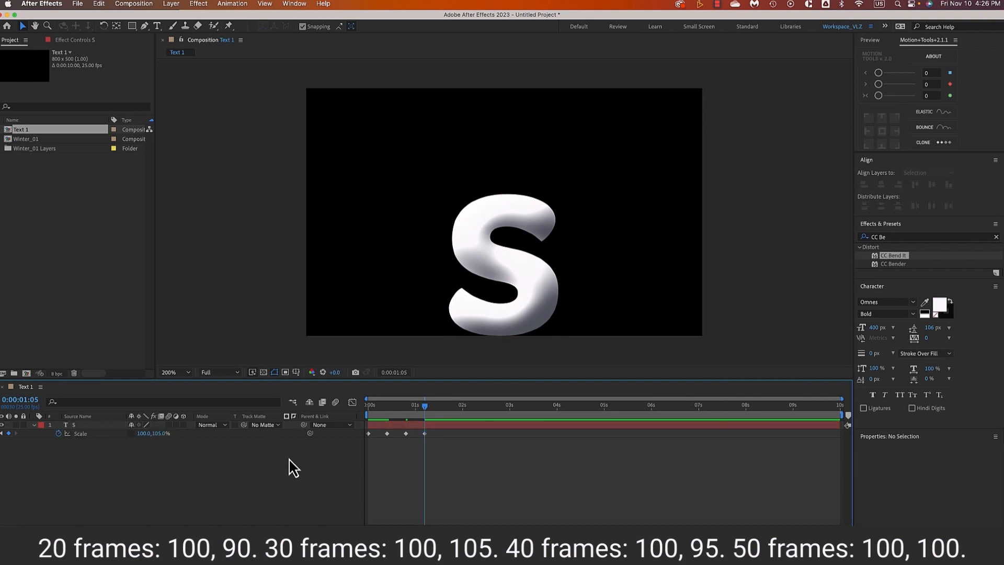
- Add vertical scale keyframes of 95% at 0:00:01:15 and 100% at 0:00:02:00 to the S layer
key(shift+Page_Down)
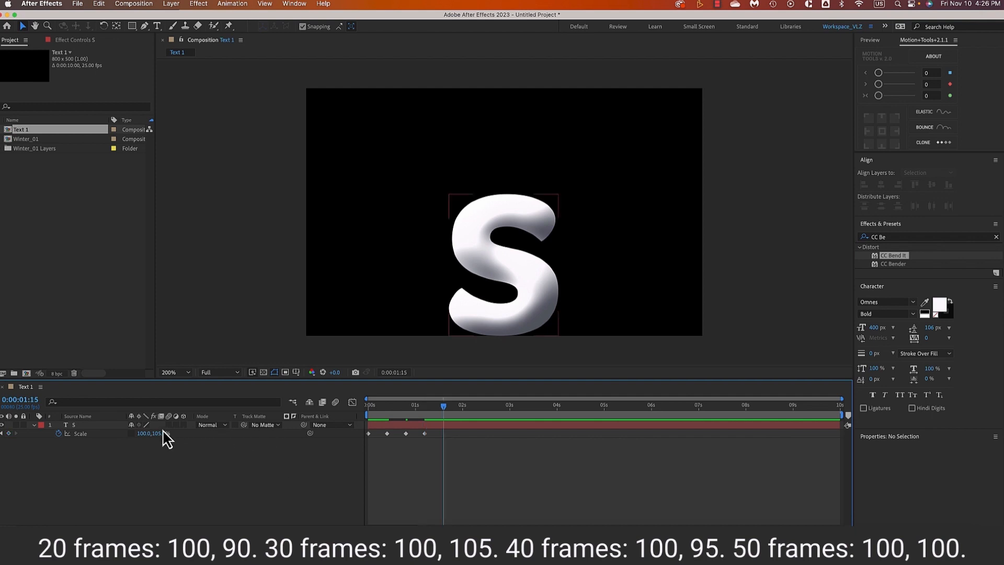
click(161, 434)
text(95)
key(Return)
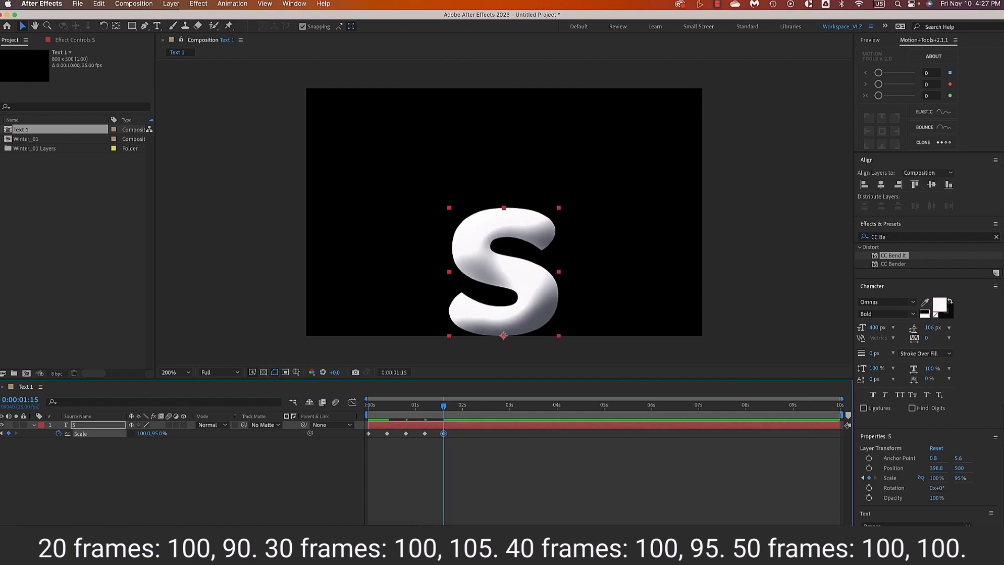
key(shift+Page_Down)
click(159, 434)
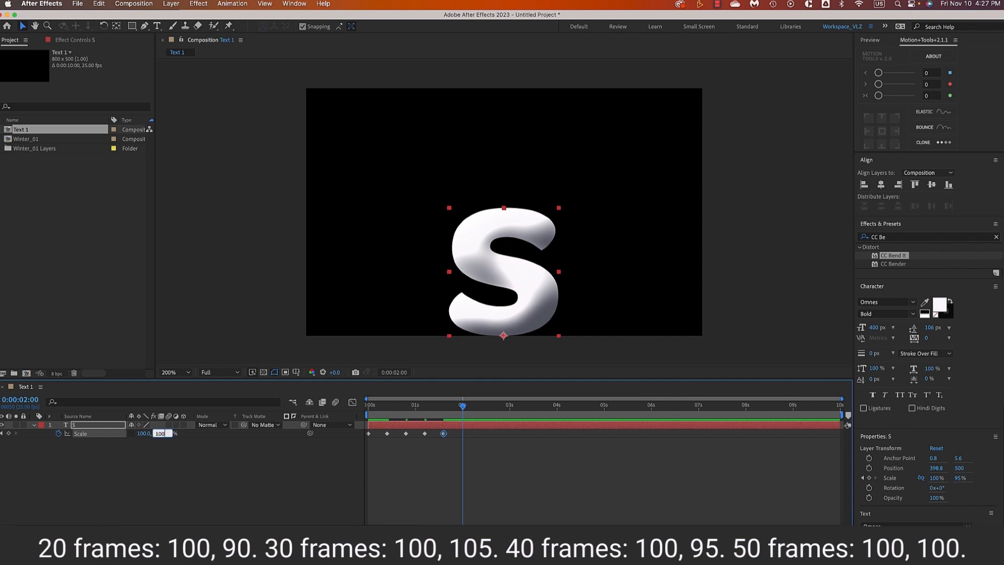
text(100)
key(Return)
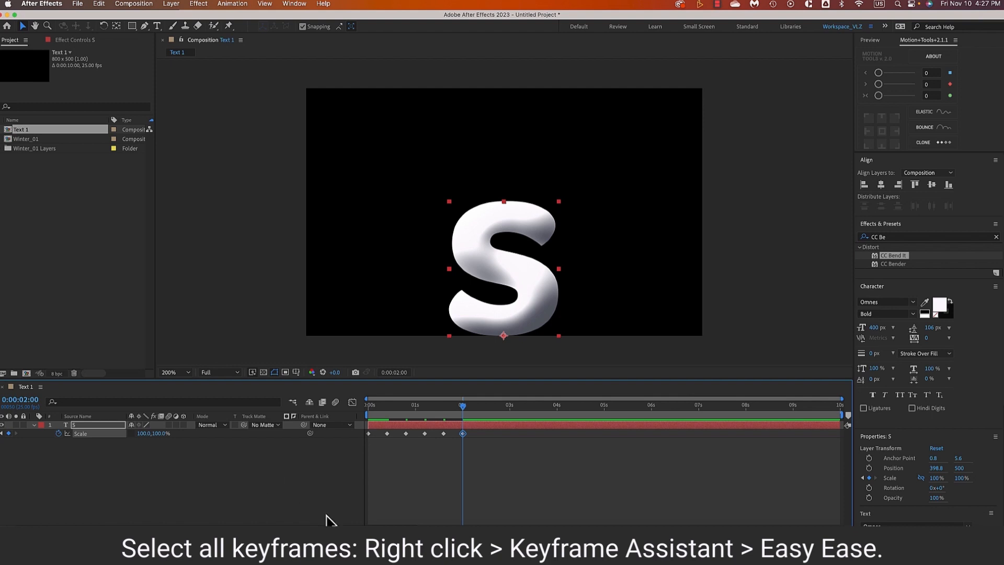
- Apply Easy Ease to all of the S layer's scale keyframes and collapse the layer
drag(477, 439, 366, 434)
right_click(367, 434)
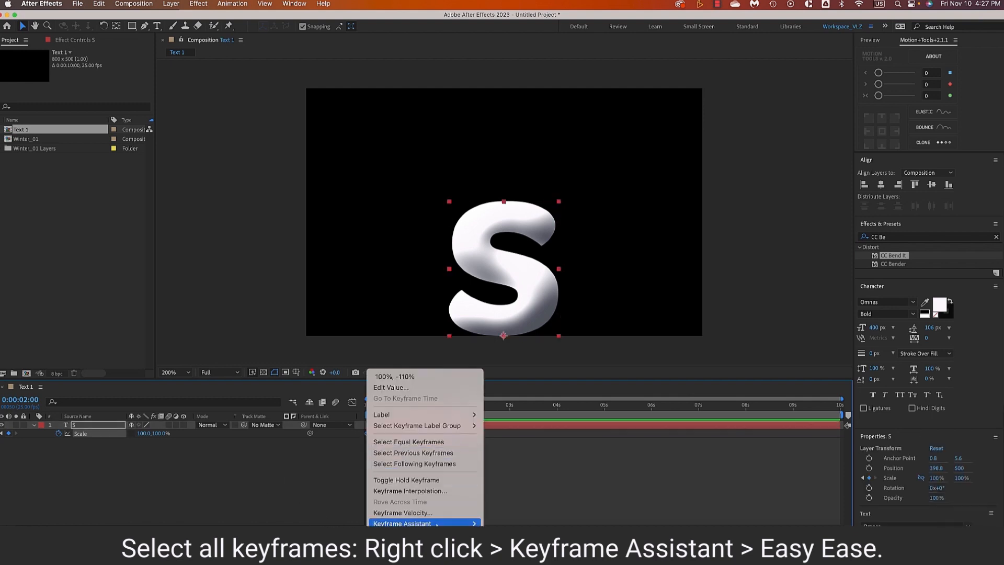
mouse_move(461, 523)
click(514, 447)
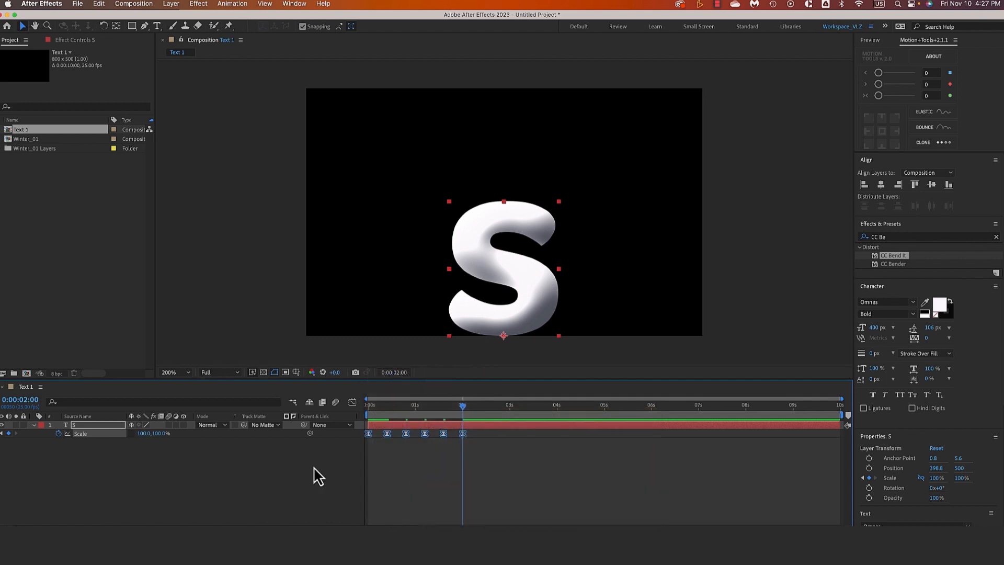
click(226, 490)
click(34, 425)
- Return to 0:00:00:00, search the effects for Warp and apply the Distort effect Warp to the S layer
drag(462, 407, 369, 425)
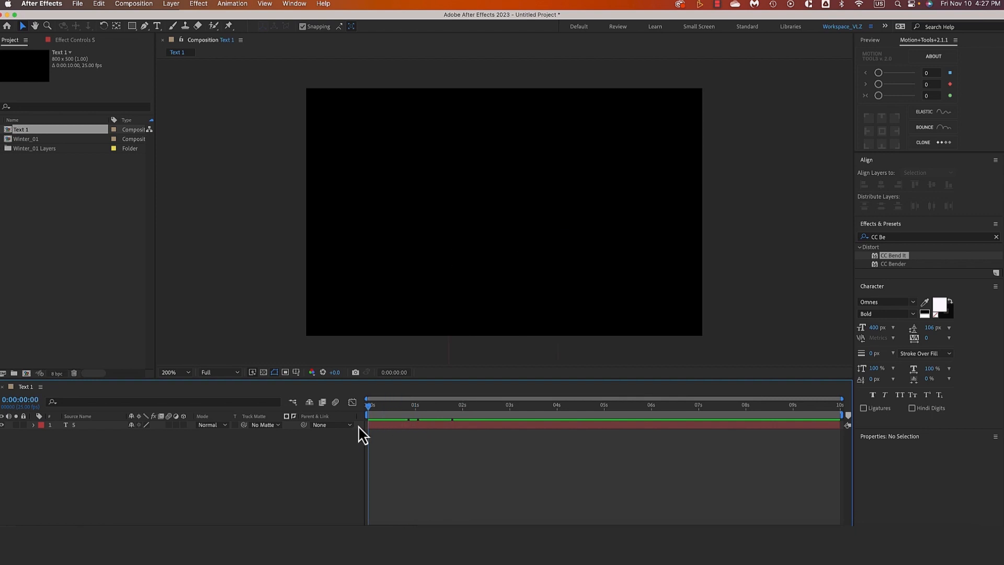
click(111, 426)
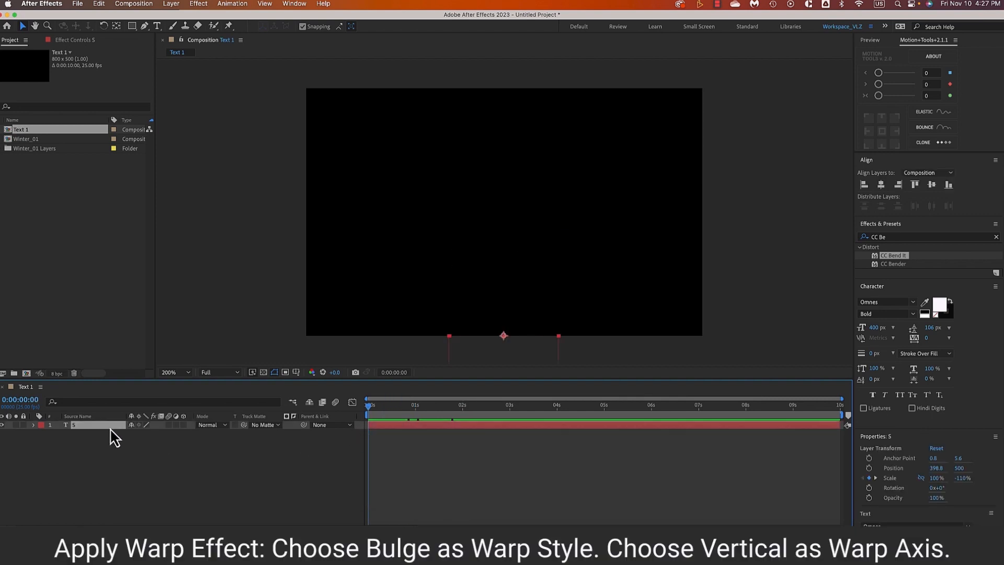
click(892, 240)
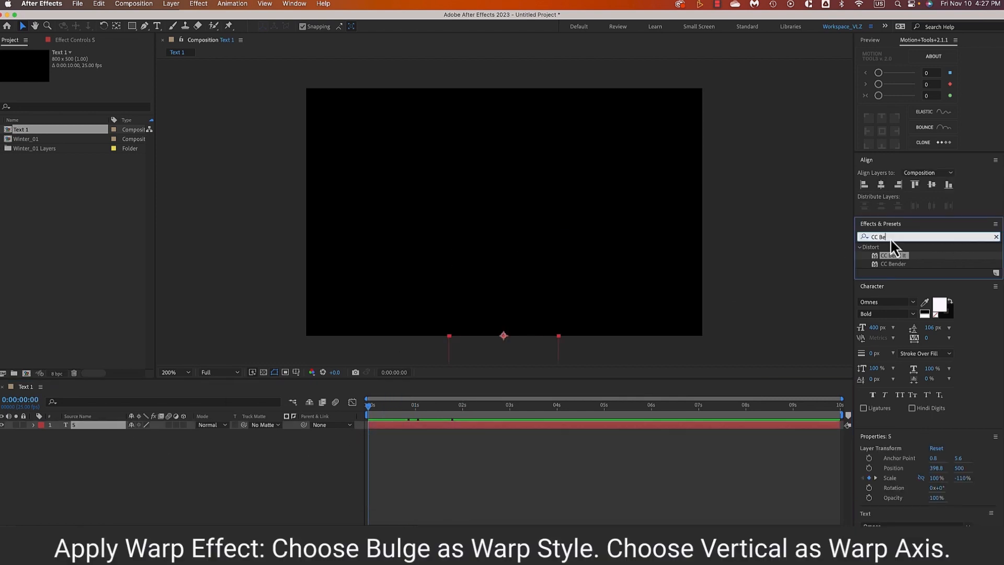
text(Warp)
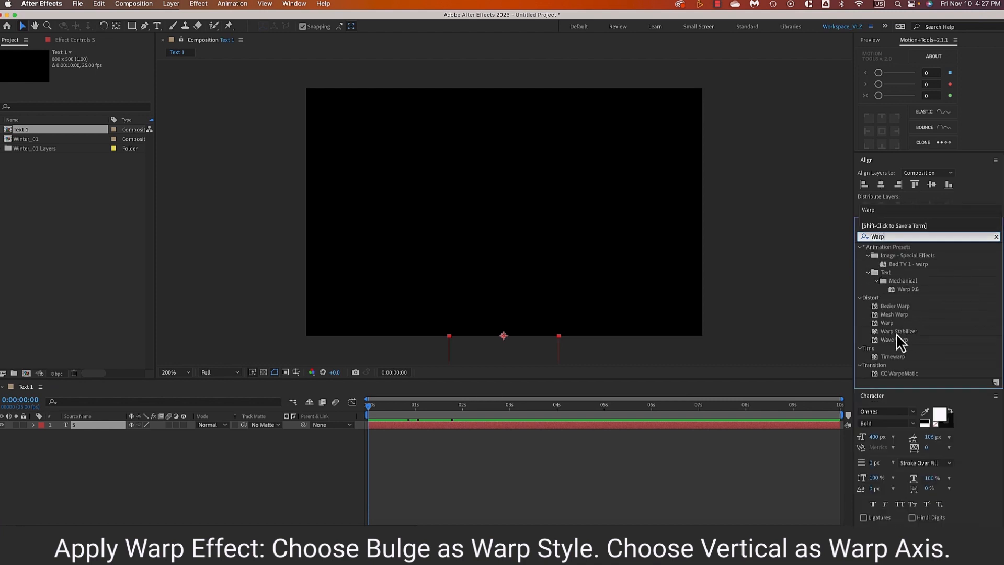
drag(891, 322, 548, 398)
drag(269, 425, 87, 429)
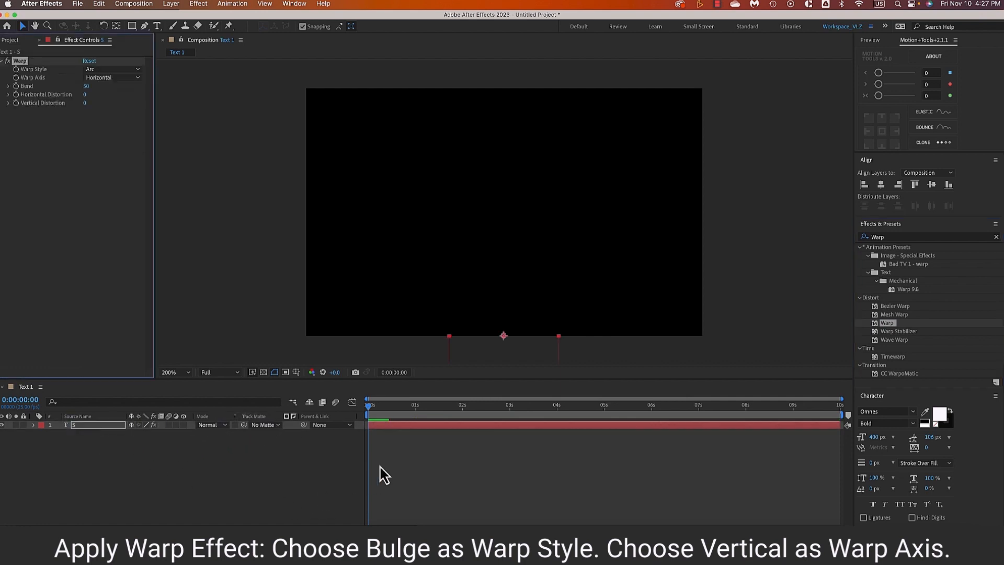
- With the S visible at 0:00:00:17, set the Warp style to Bulge and the warp axis to Vertical
drag(368, 406, 400, 411)
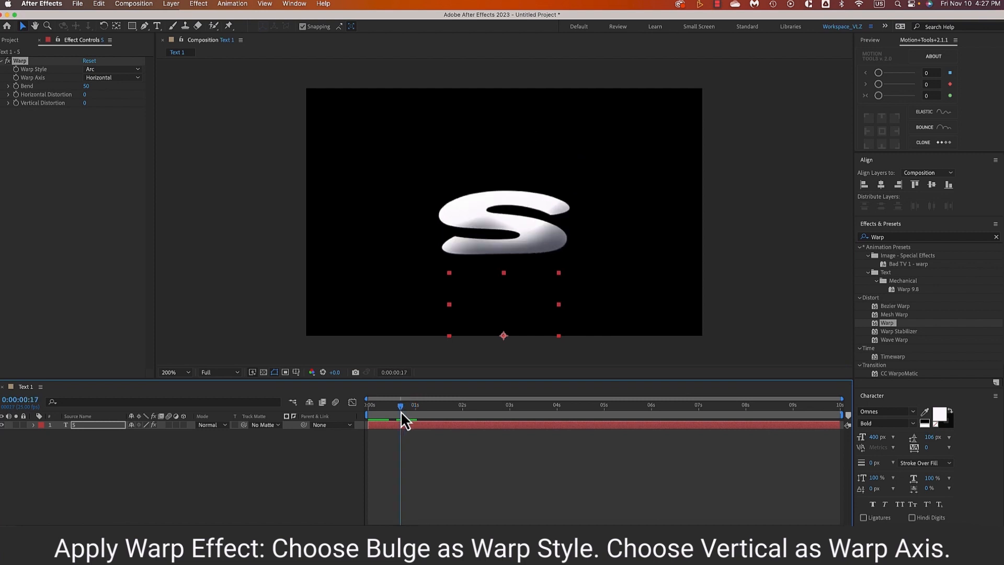
click(111, 69)
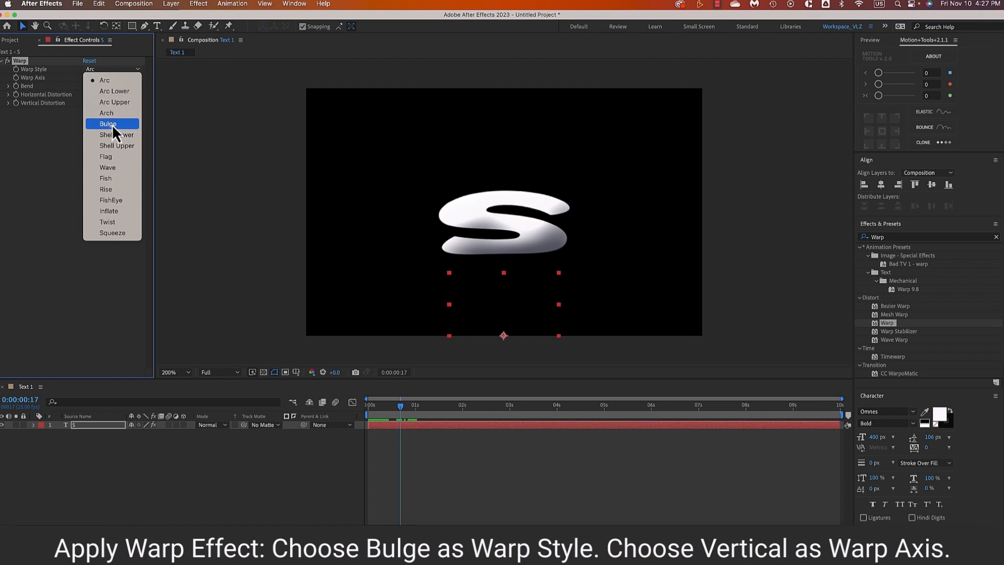
click(110, 124)
click(109, 77)
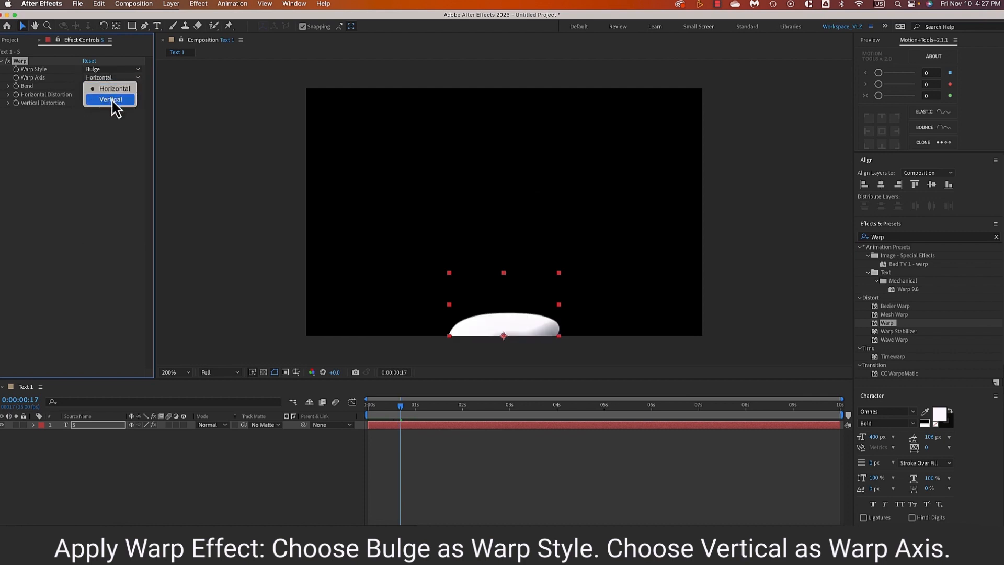
click(111, 99)
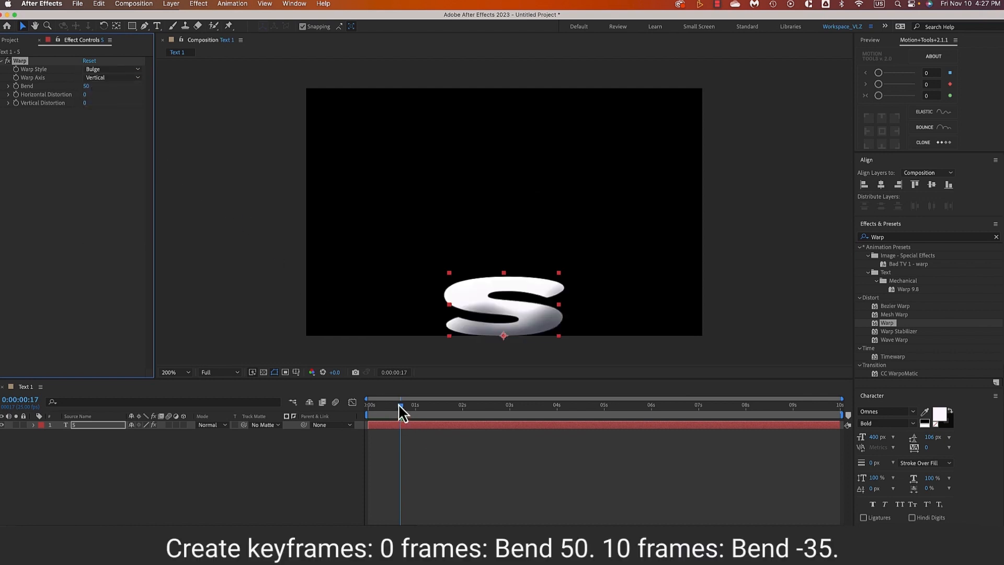
- Add a Warp Bend keyframe of 50 at 0:00:00:00 and reveal the S layer's keyframed properties
drag(400, 409, 354, 416)
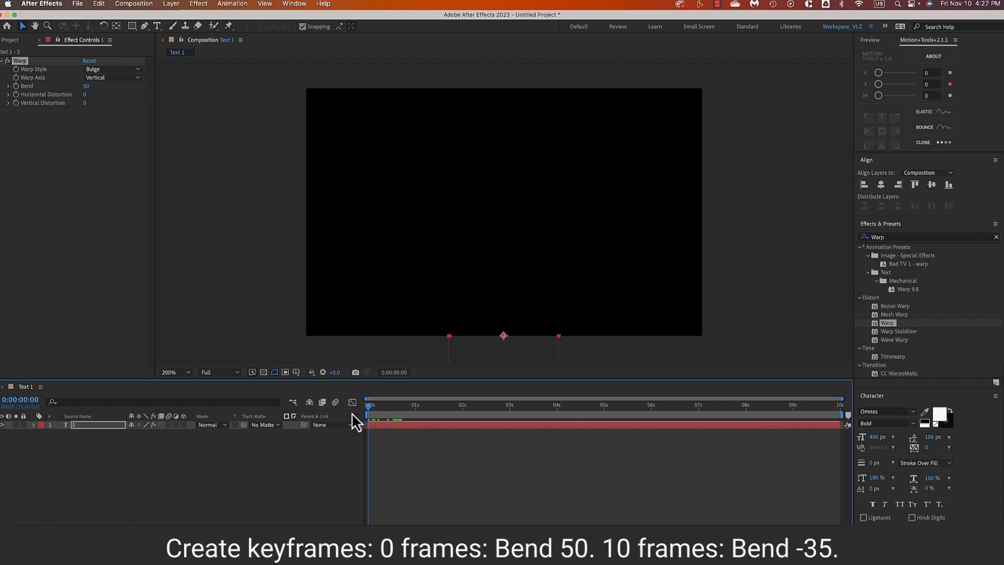
click(17, 88)
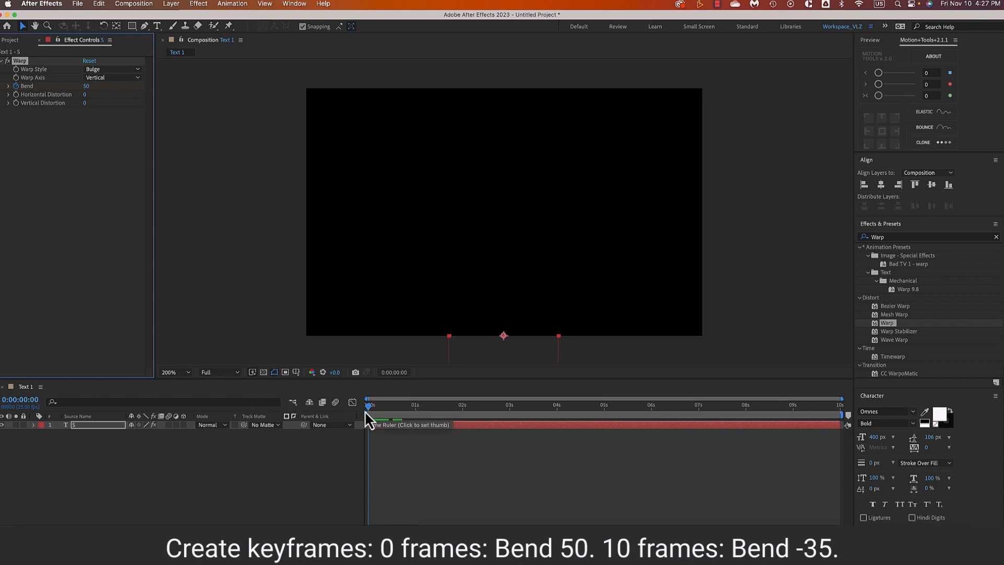
key(u)
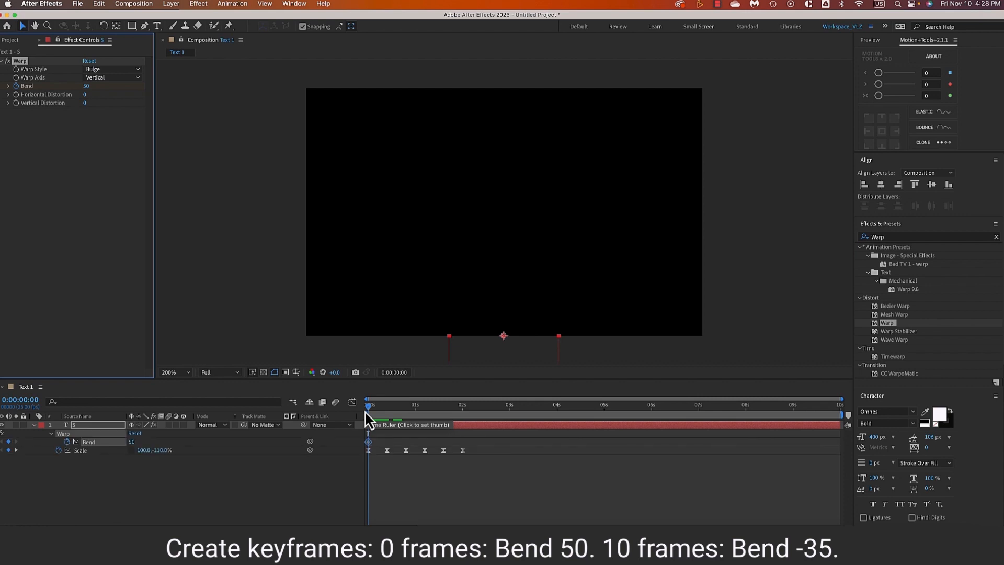
- Add Warp Bend keyframes of -35 at 0:00:00:10 and 30 at 0:00:00:20 on the S layer
key(shift+Page_Down)
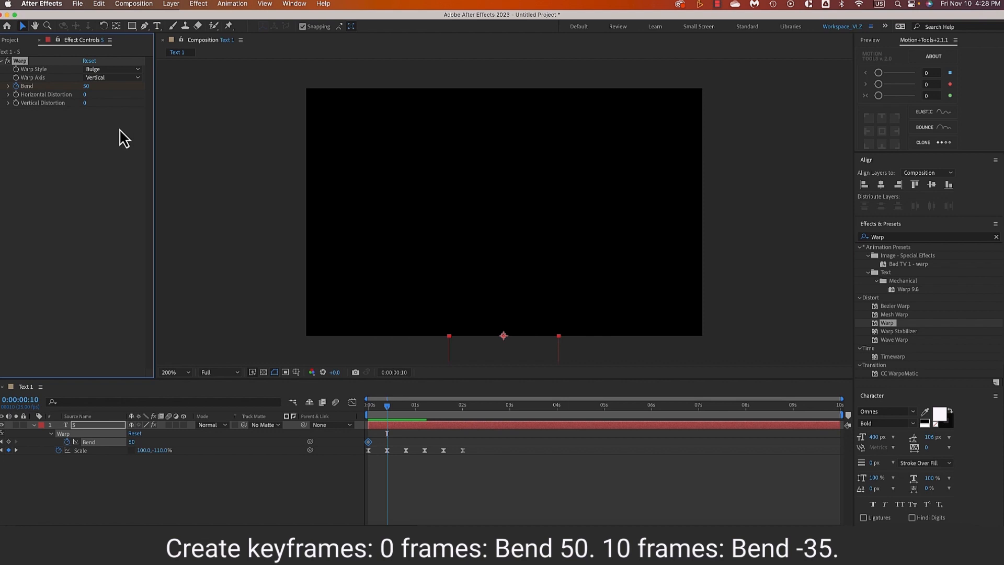
click(87, 86)
text(-35)
key(Return)
key(shift+Page_Down)
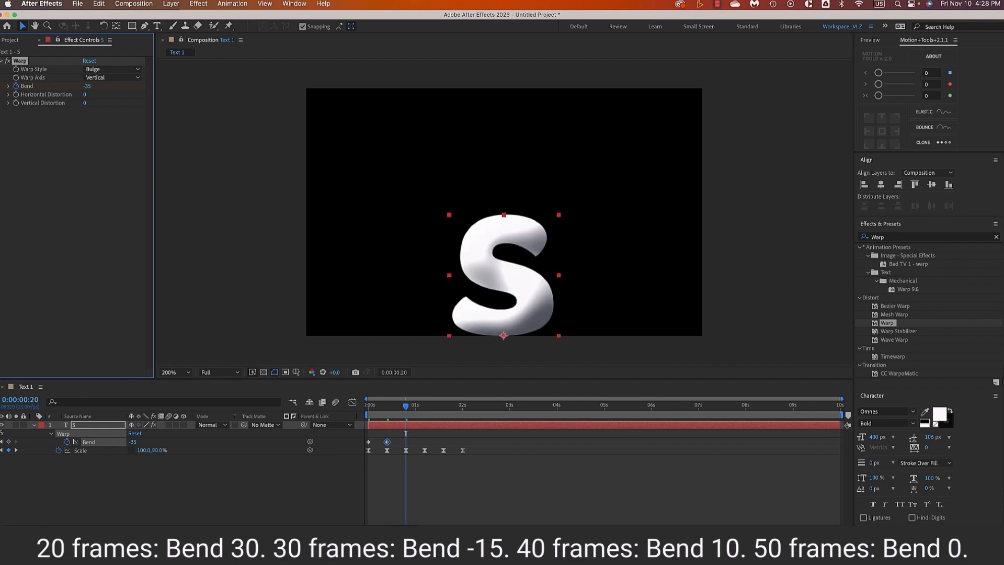
click(87, 86)
text(30)
key(Return)
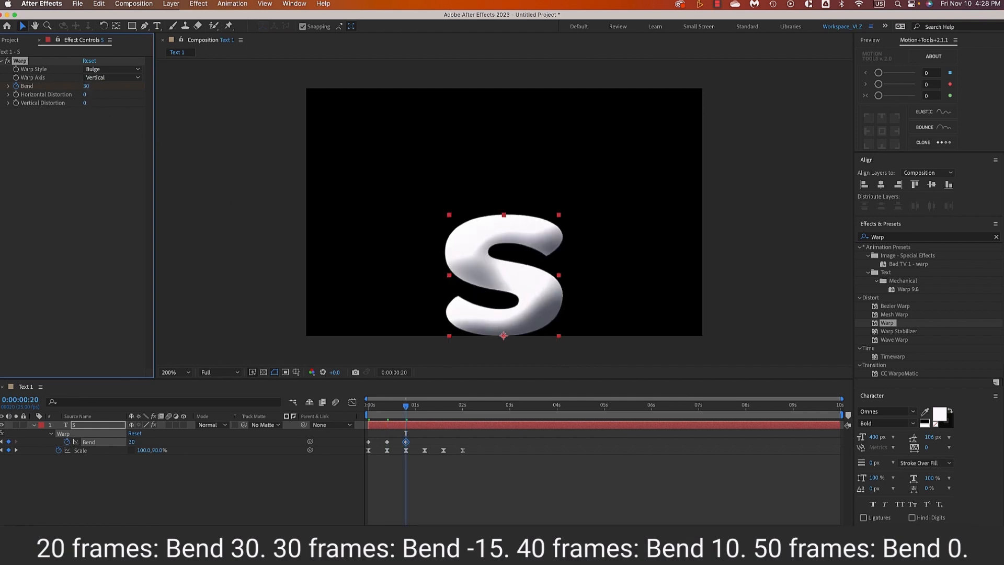
- Add Warp Bend keyframes of -15 at 0:00:01:05 and 10 at 0:00:01:15
key(shift+Page_Down)
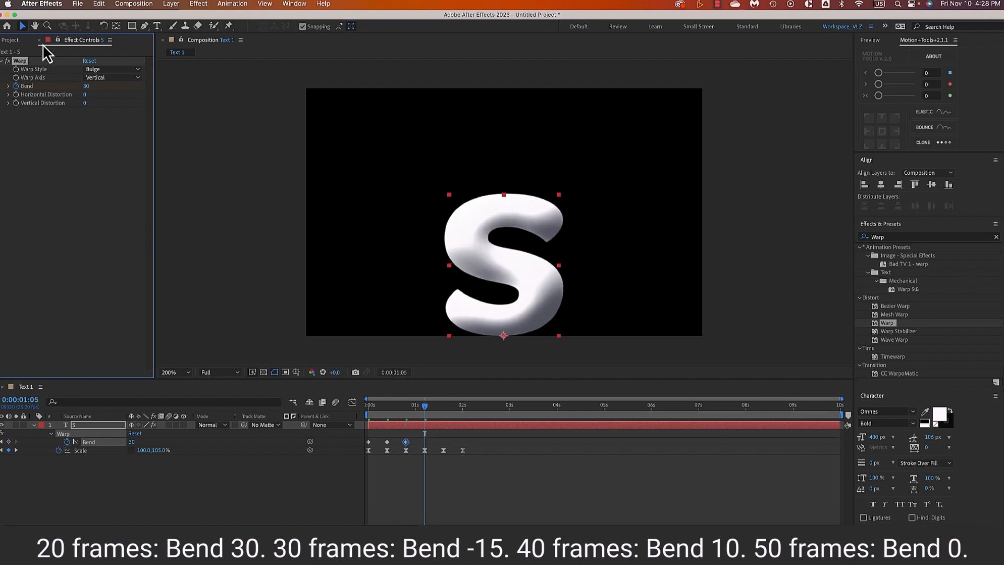
click(87, 86)
text(-)
key(Return)
key(shift+Page_Down)
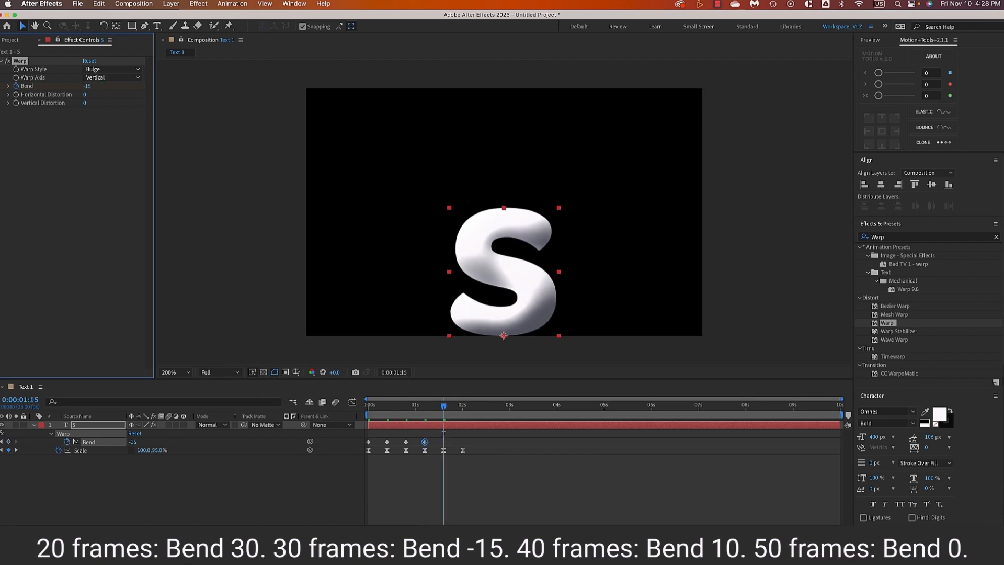
click(87, 93)
click(87, 87)
text(10)
key(Return)
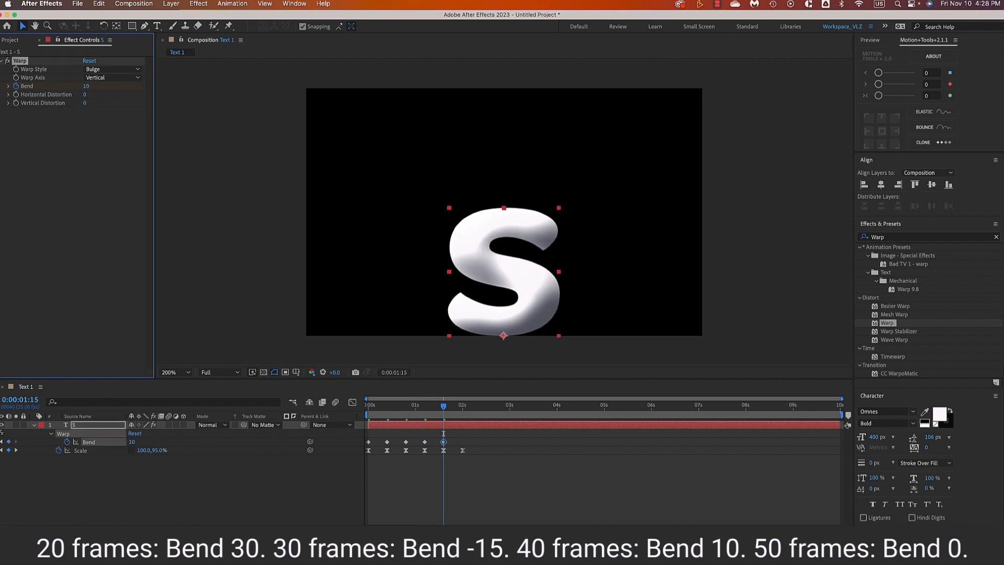
- Finish the Warp bounce with a Bend keyframe of 0 at 0:00:02:00
key(shift+Page_Down)
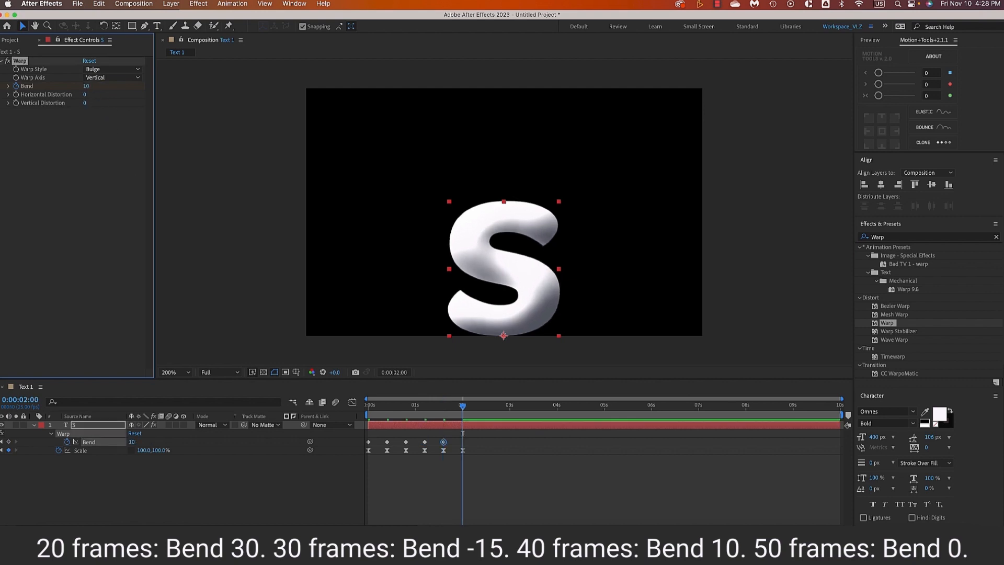
click(86, 86)
text(0)
key(Return)
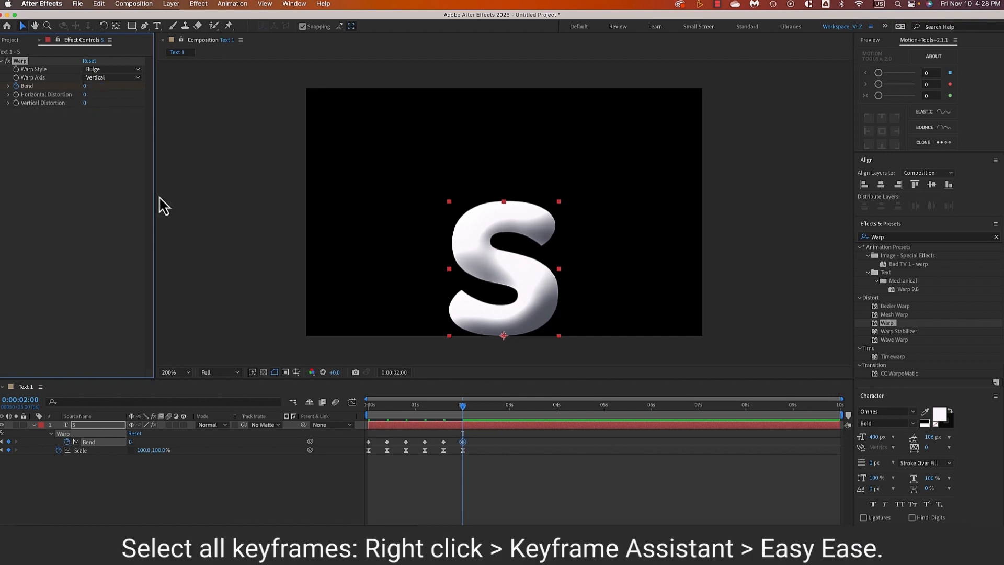
- Apply Easy Ease to all of the Warp Bend keyframes and collapse the S layer
drag(471, 440, 368, 444)
right_click(369, 444)
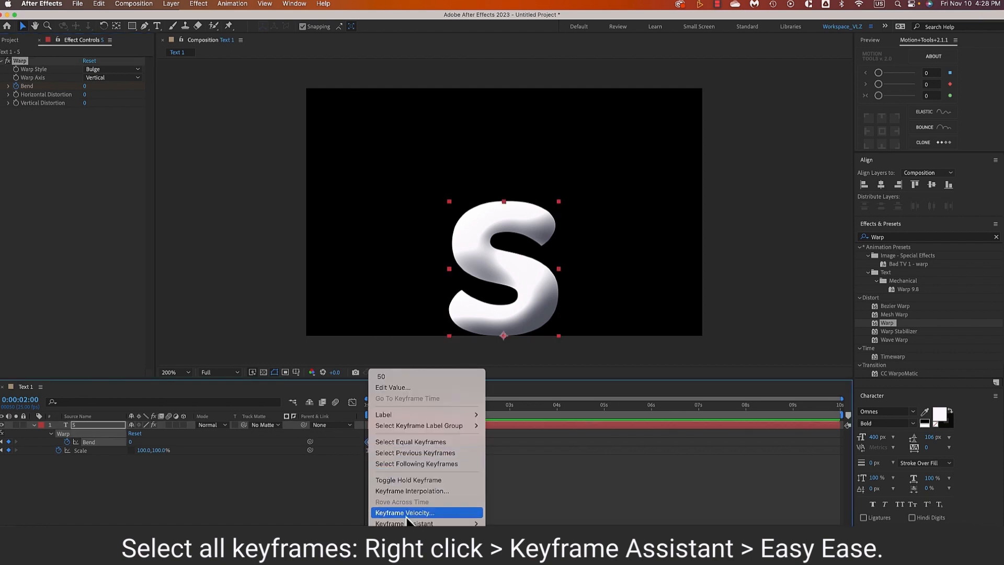
mouse_move(414, 523)
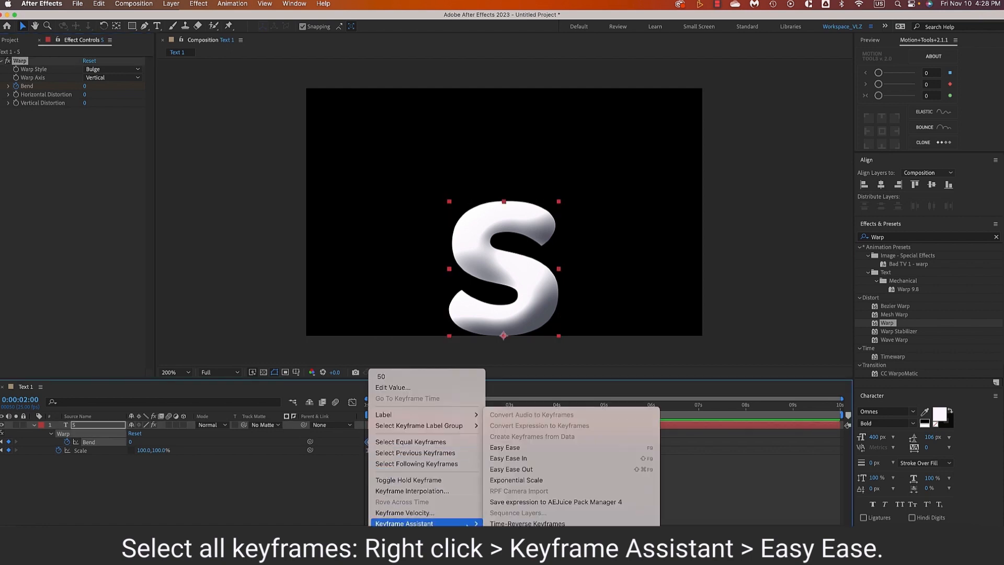
click(533, 449)
mouse_move(467, 405)
mouse_down()
mouse_move(378, 413)
mouse_move(464, 419)
mouse_up()
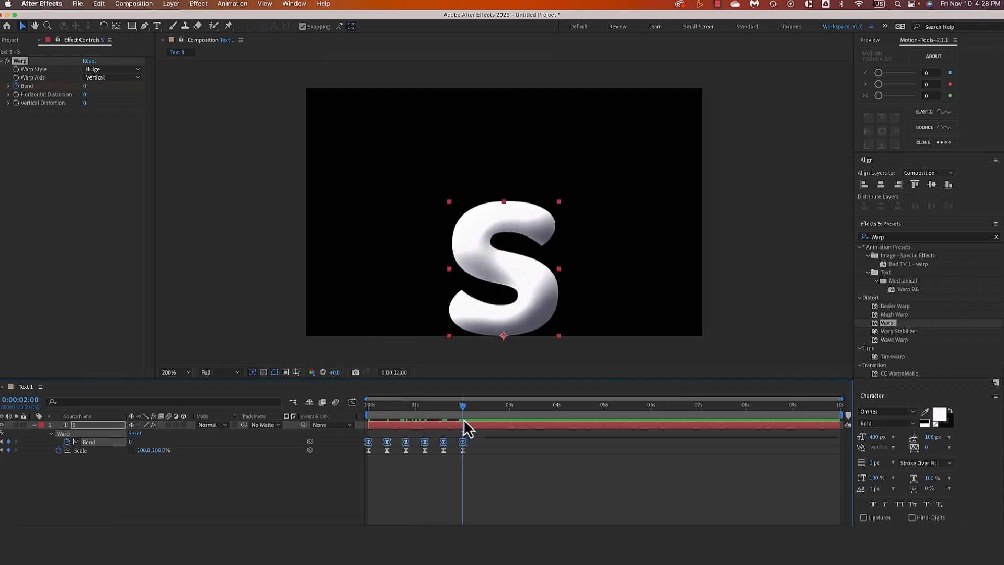
click(34, 425)
- Search the effects for CC Ben and apply the Distort effect CC Bend It to the S layer
click(91, 426)
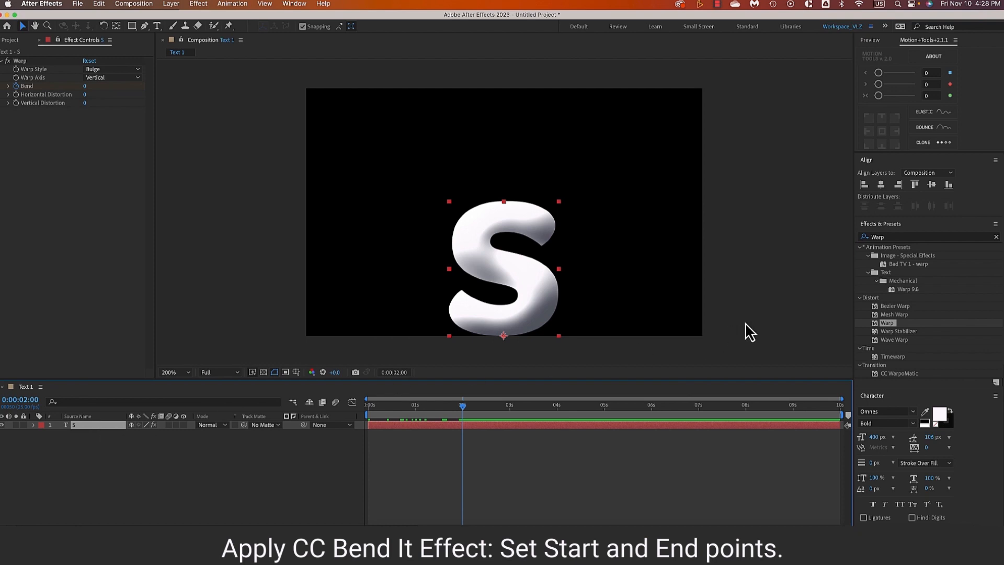
click(887, 238)
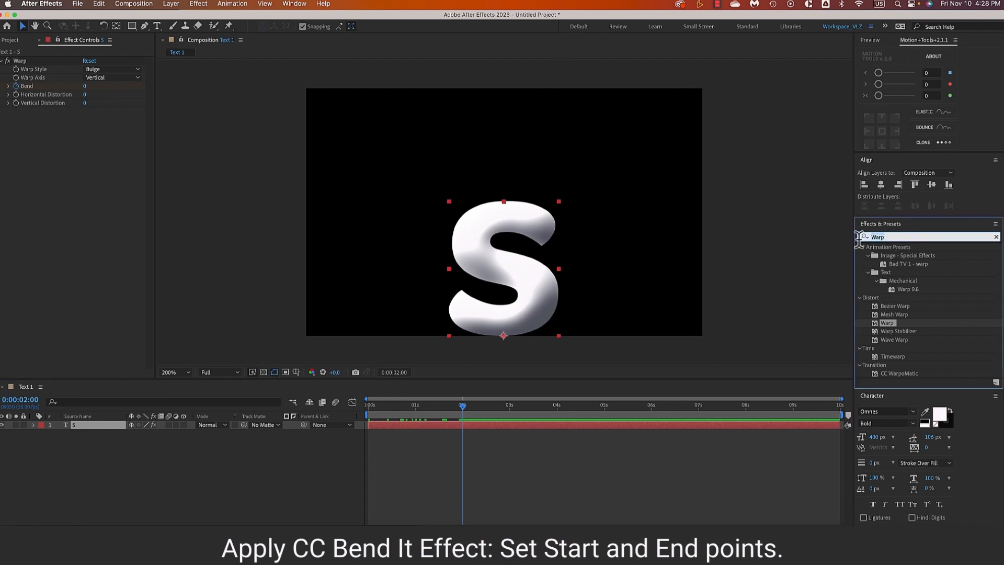
text(CC Ben)
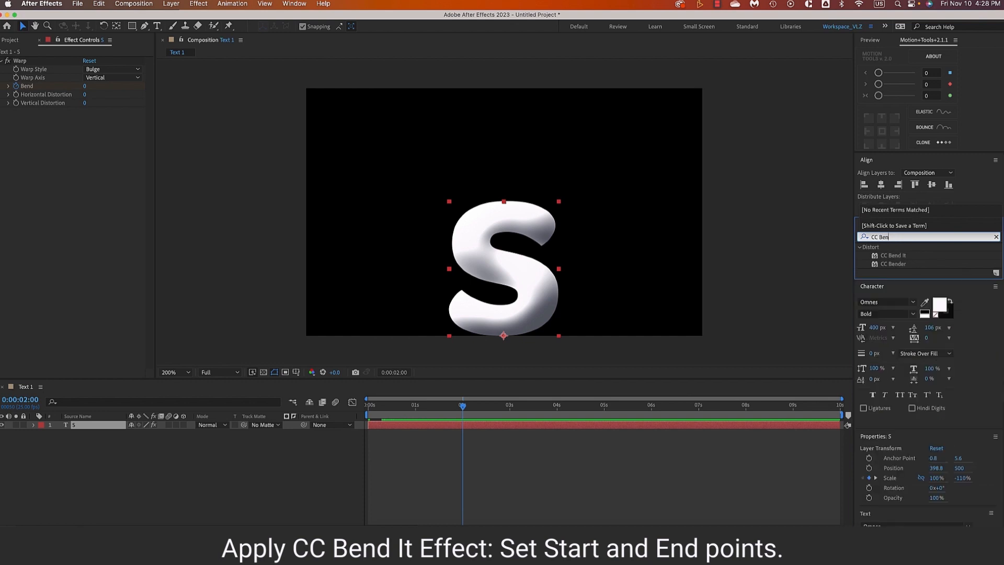
drag(894, 256, 504, 286)
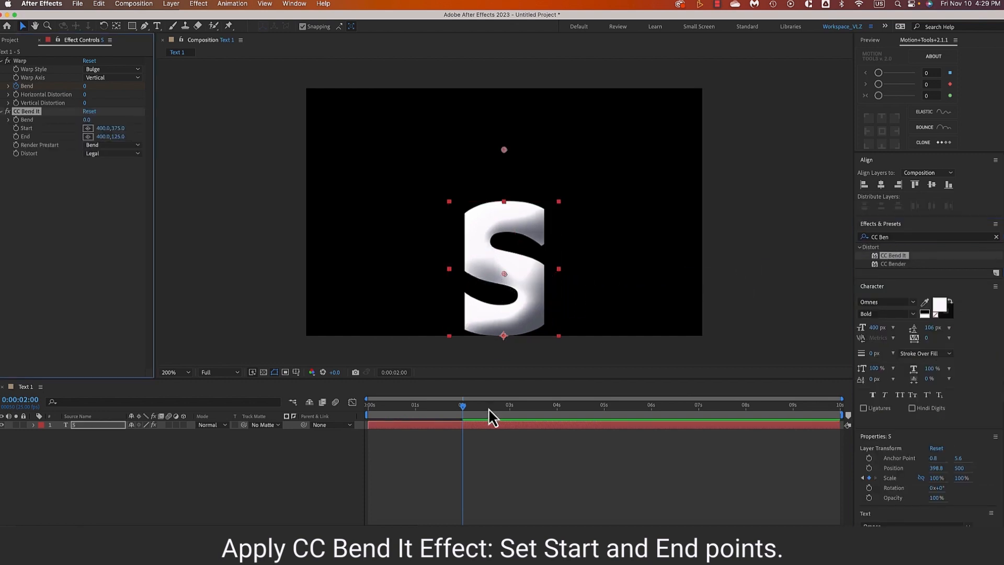
- Place the CC Bend It Start point just below the S at about 402, 548 and the End point above it at about 396, 10
click(89, 137)
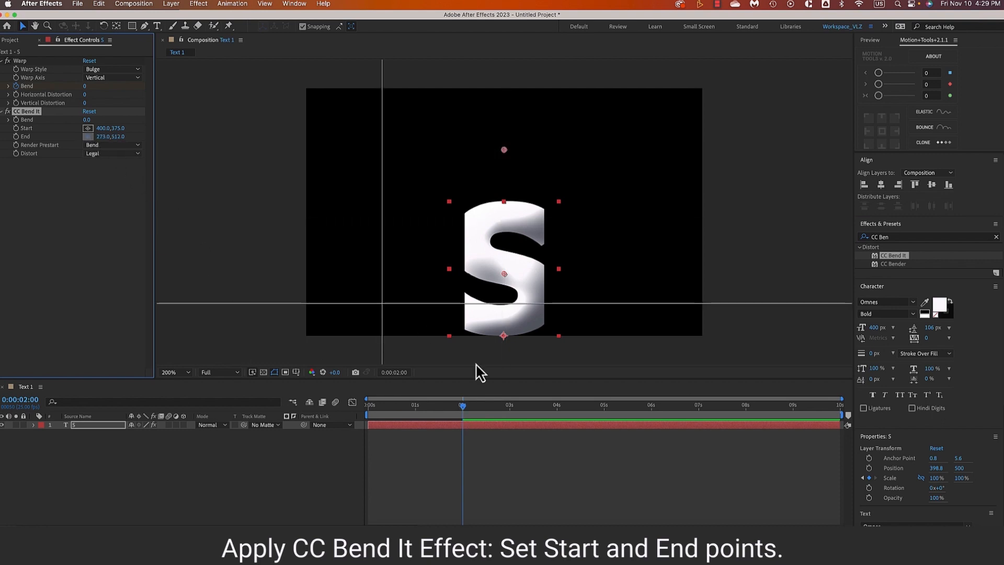
click(504, 360)
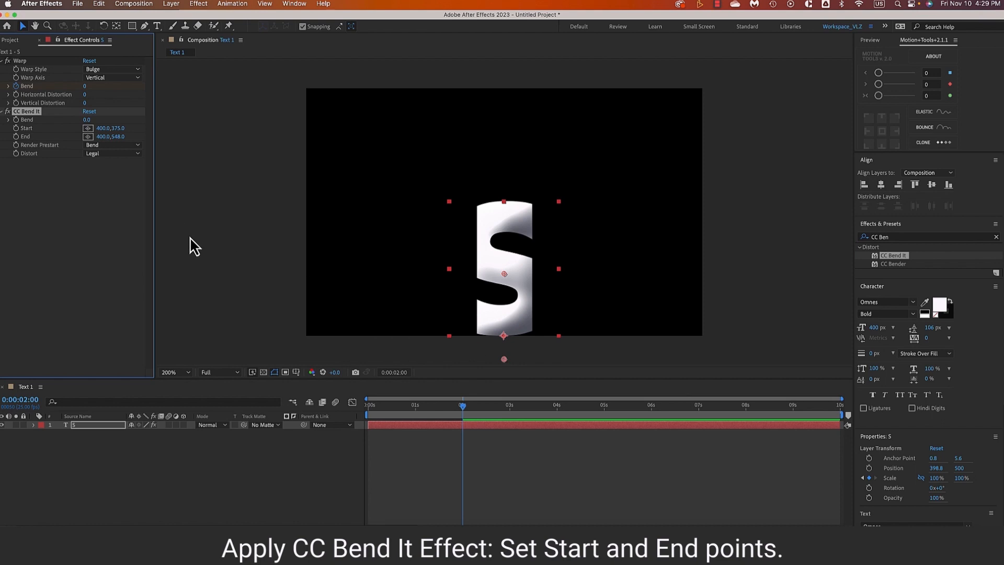
click(89, 137)
click(505, 95)
click(89, 128)
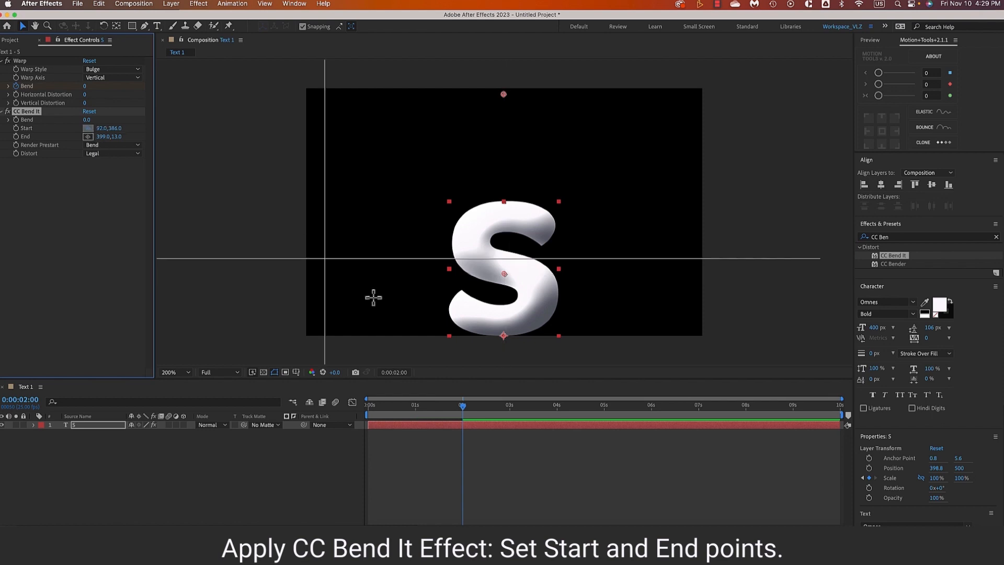
click(505, 360)
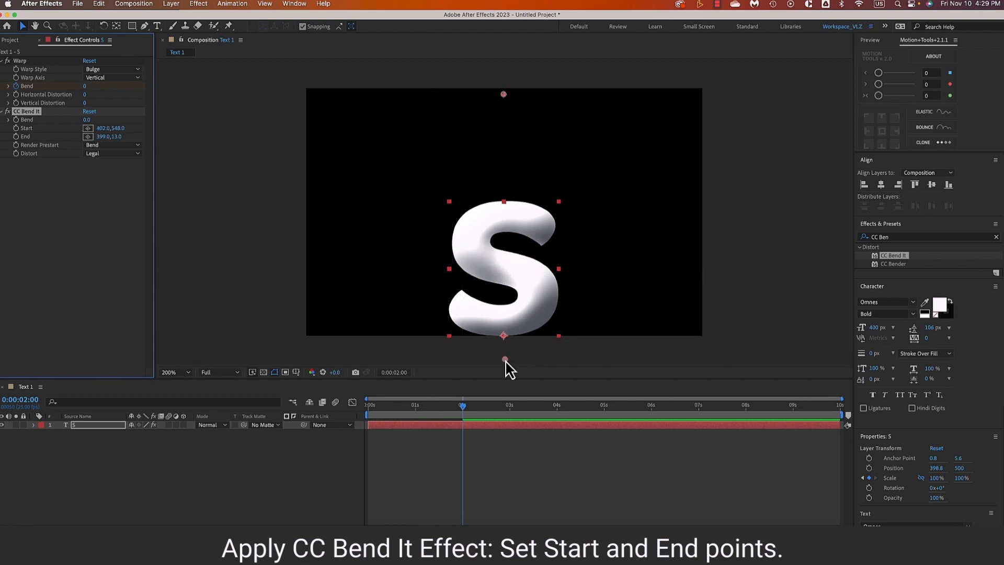
mouse_move(504, 99)
mouse_down()
mouse_move(502, 183)
mouse_move(476, 184)
mouse_move(493, 178)
mouse_move(509, 123)
mouse_move(502, 93)
mouse_up()
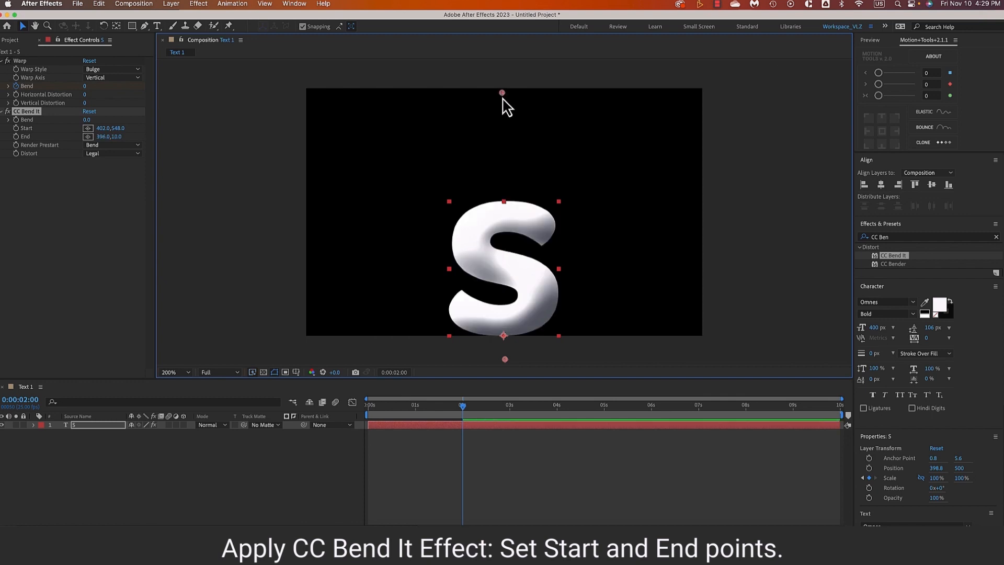
- Add a CC Bend It Bend keyframe of 0 at 0:00:00:00 and reveal the S layer's keyframed properties
drag(462, 406, 363, 415)
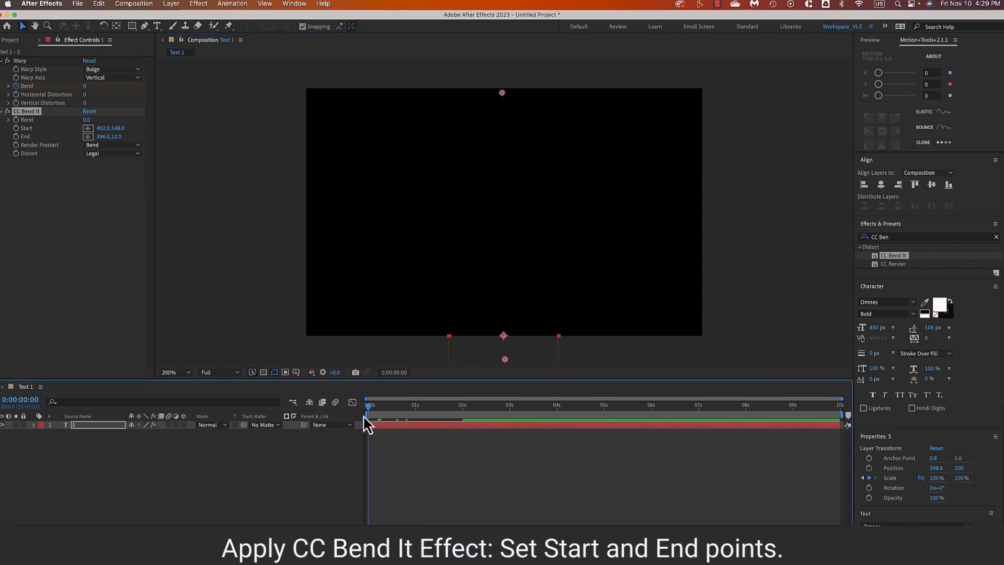
click(17, 127)
click(403, 428)
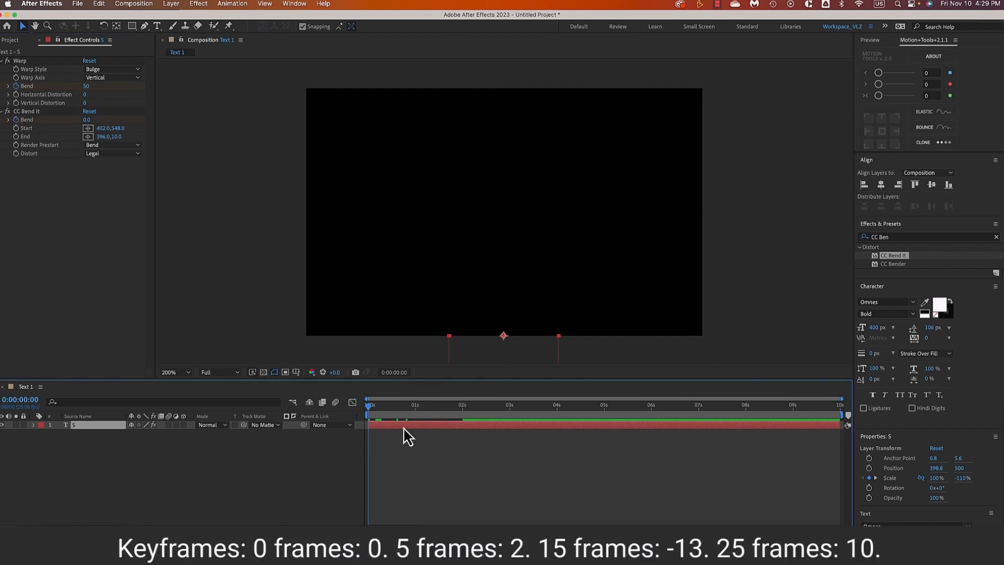
key(u)
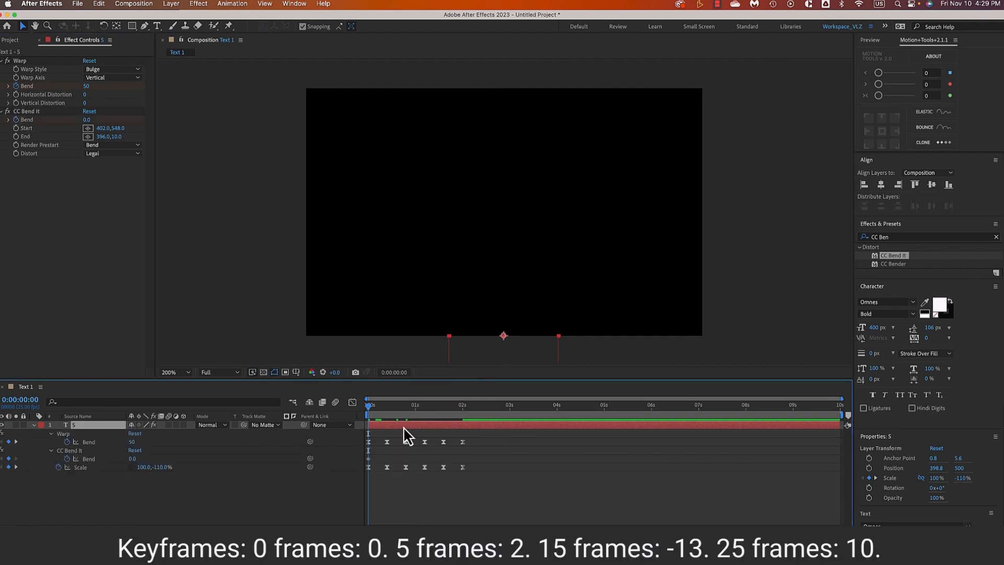
- Add a CC Bend It Bend keyframe of 2 at 0:00:00:05
key(Page_Down)
key(Page_Down)
key(Page_Down)
key(Page_Down)
key(Page_Down)
click(85, 121)
text(2)
key(Return)
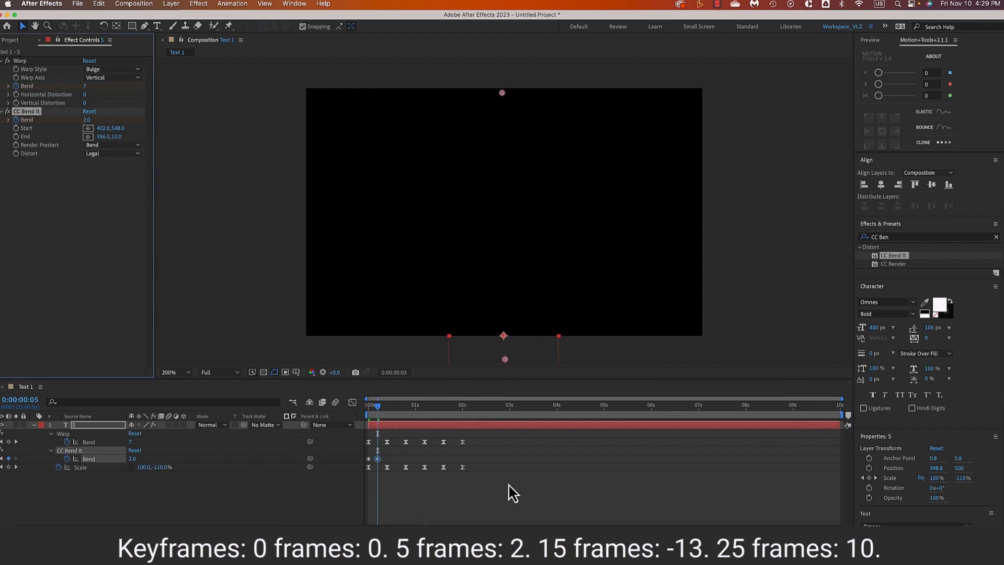
- Add CC Bend It Bend keyframes of -13 at 0:00:00:15 and 10 at 0:00:01:00
key(shift+Page_Down)
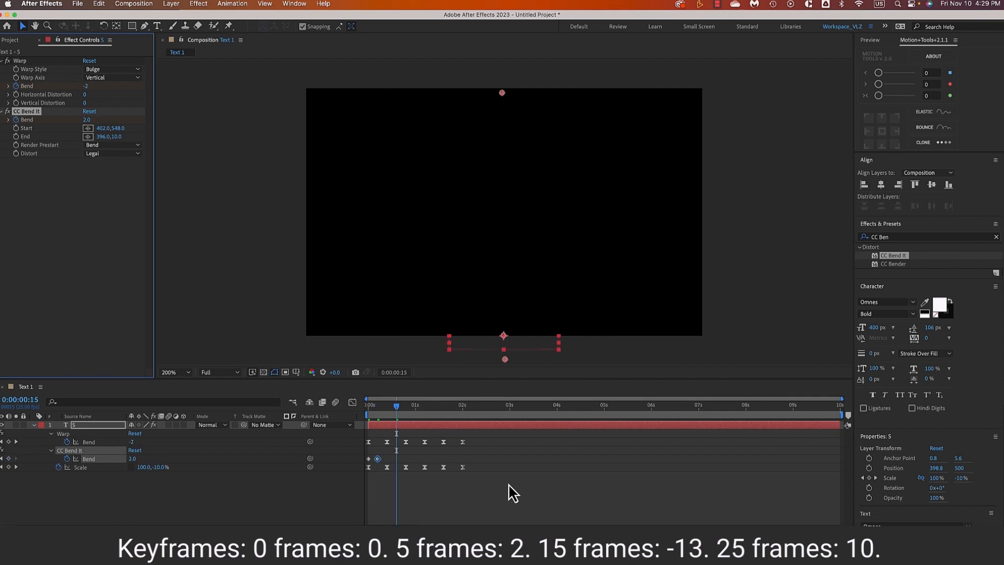
click(86, 120)
key(Return)
key(shift+Page_Down)
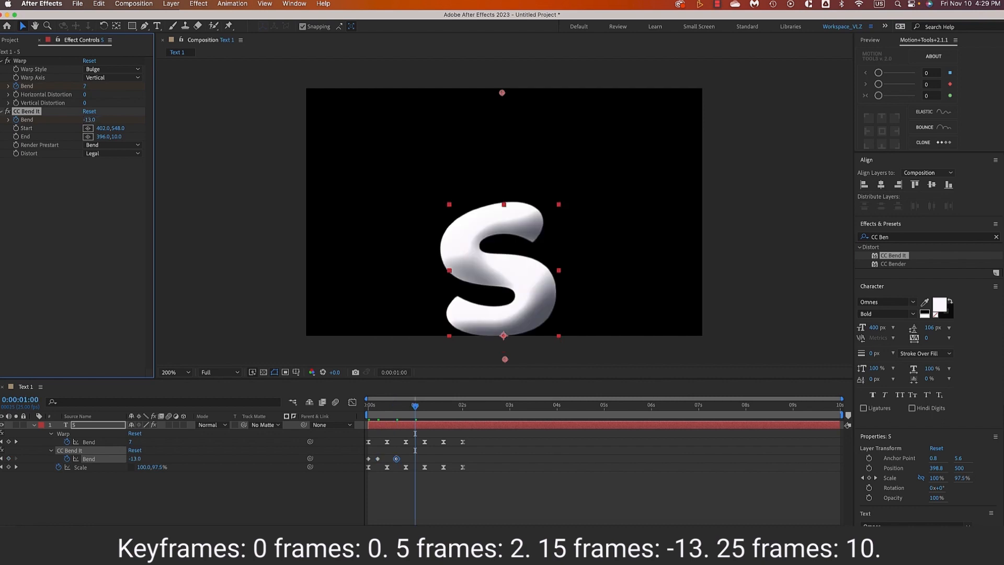
click(89, 120)
text(10)
key(Return)
- Add CC Bend It Bend keyframes of -6 at 0:00:01:10 and 0 at 0:00:01:20
key(space)
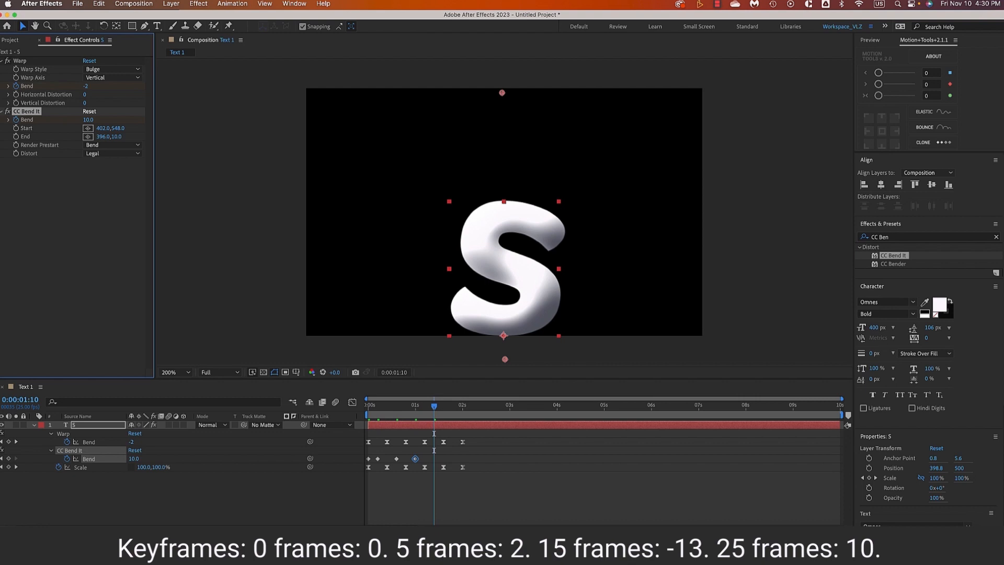
click(88, 120)
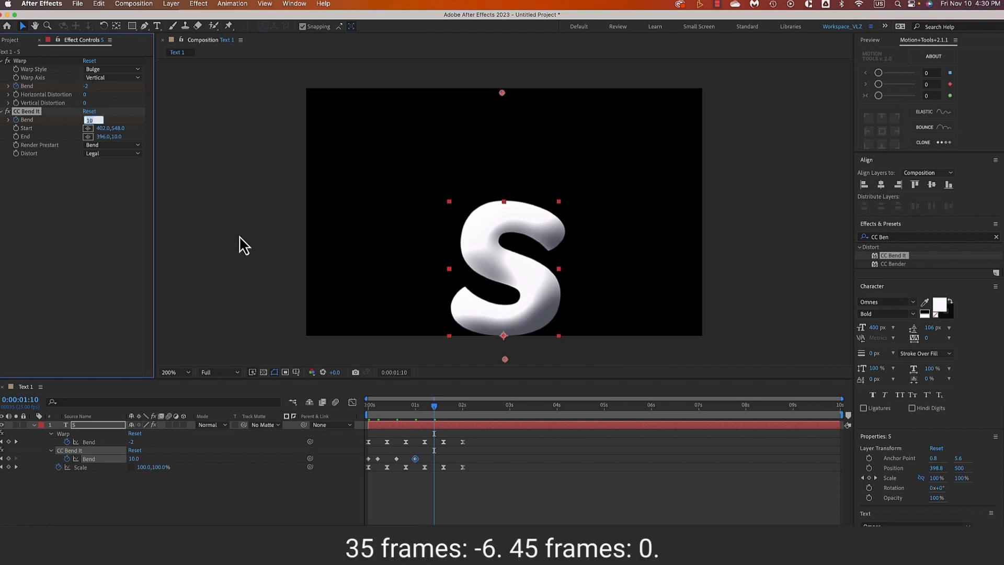
text(-6)
key(Return)
key(shift+Page_Down)
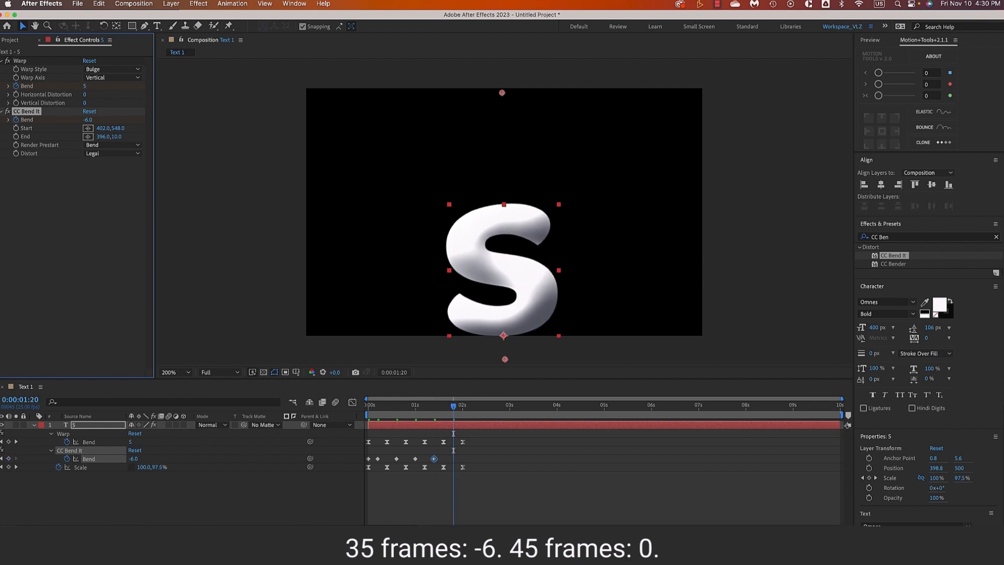
click(86, 119)
text(0)
key(Return)
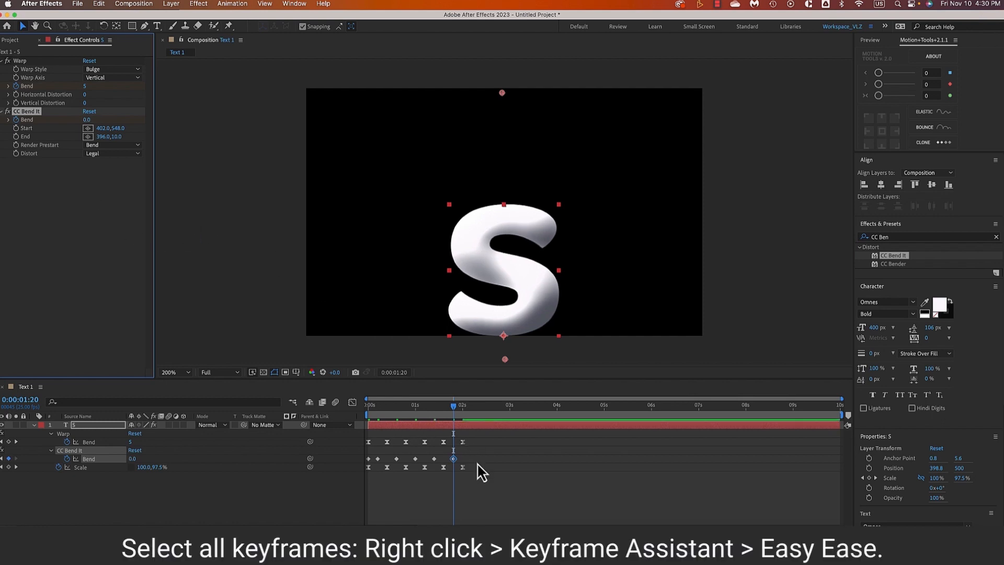
- Apply Easy Ease to all of the CC Bend It Bend keyframes, return to 0:00:00:00 and collapse the S layer
drag(472, 454, 370, 466)
right_click(414, 458)
mouse_move(461, 523)
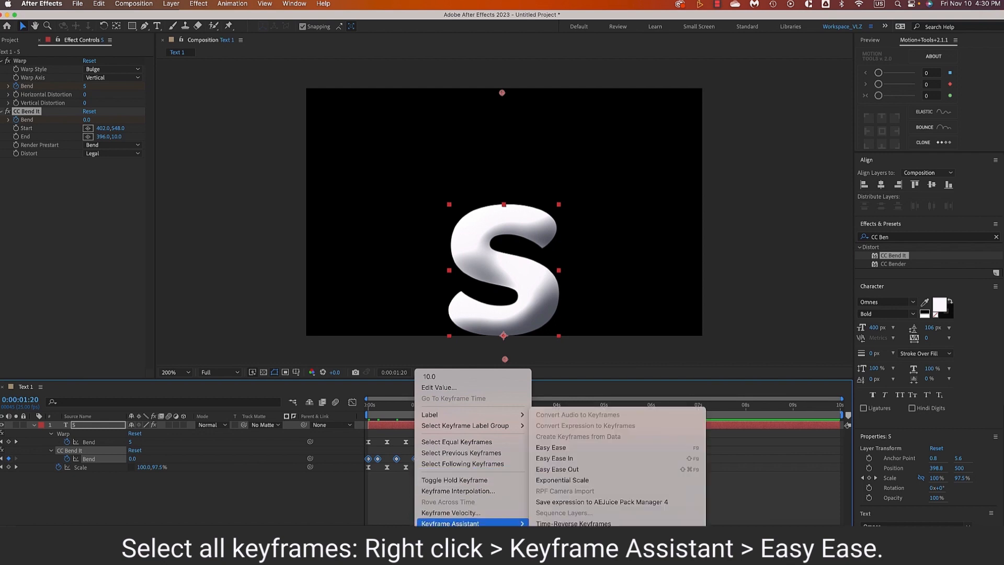
click(548, 447)
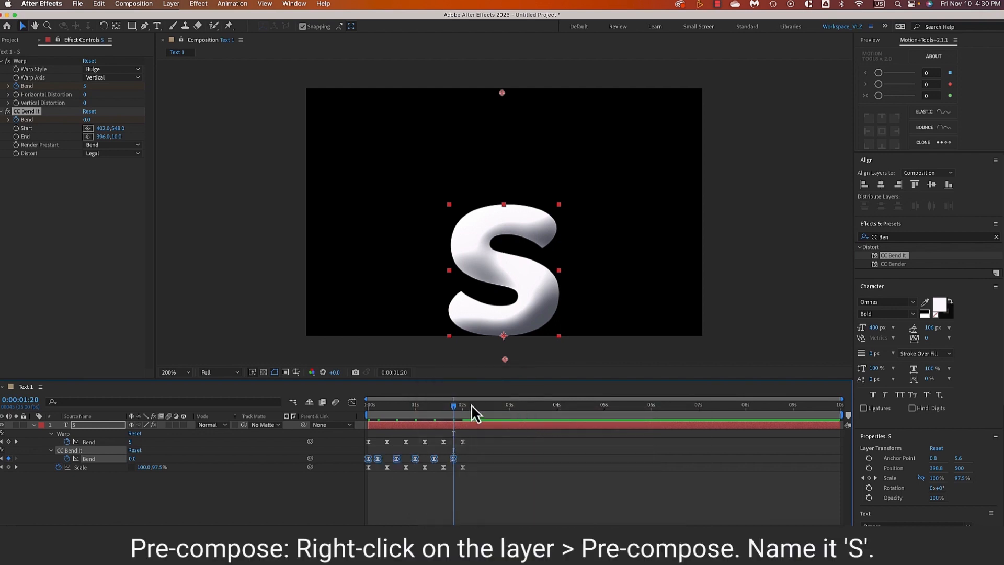
drag(455, 403, 363, 412)
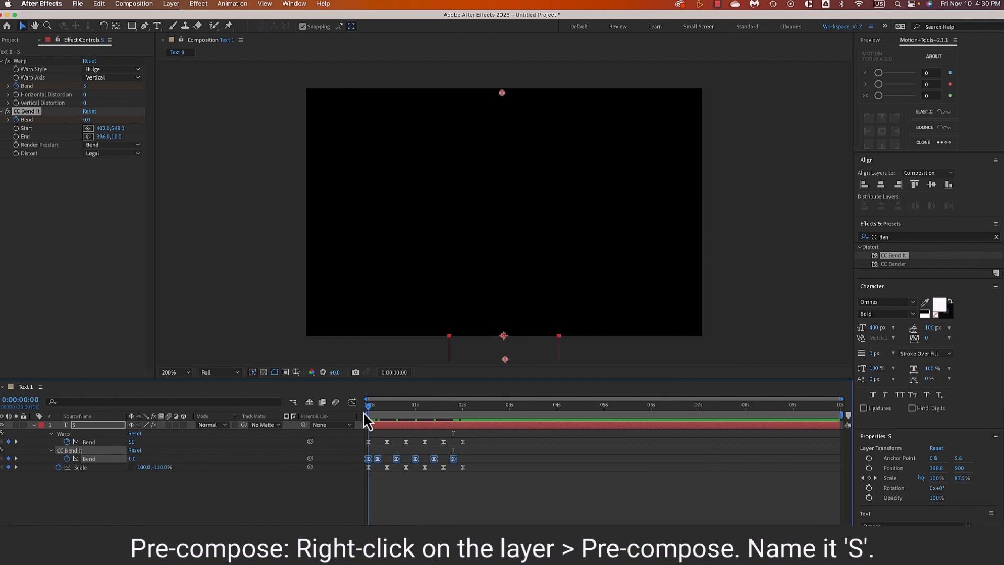
click(34, 426)
- Pre-compose the S text layer as a composition named S, moving all attributes into the new composition
click(82, 425)
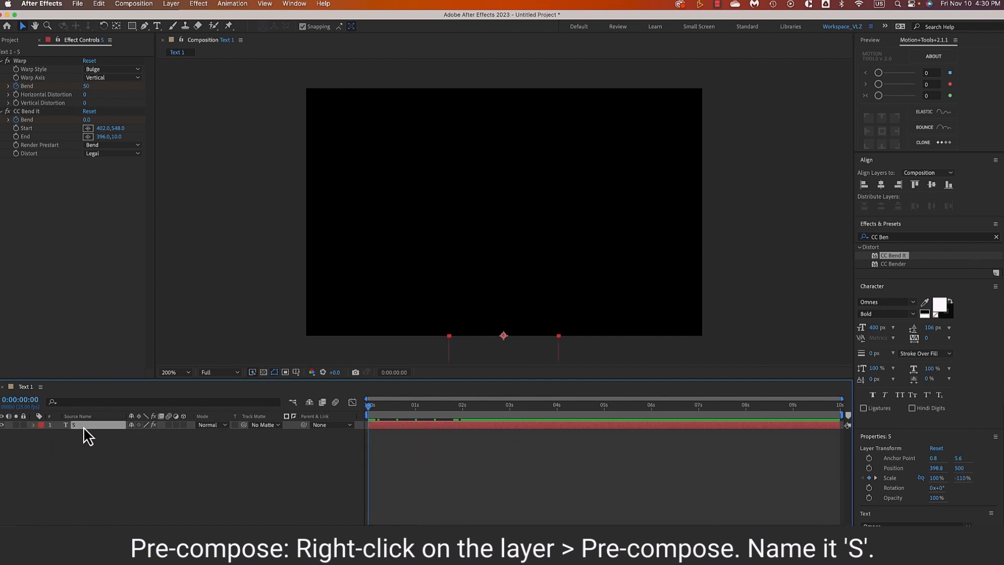
right_click(83, 426)
click(123, 463)
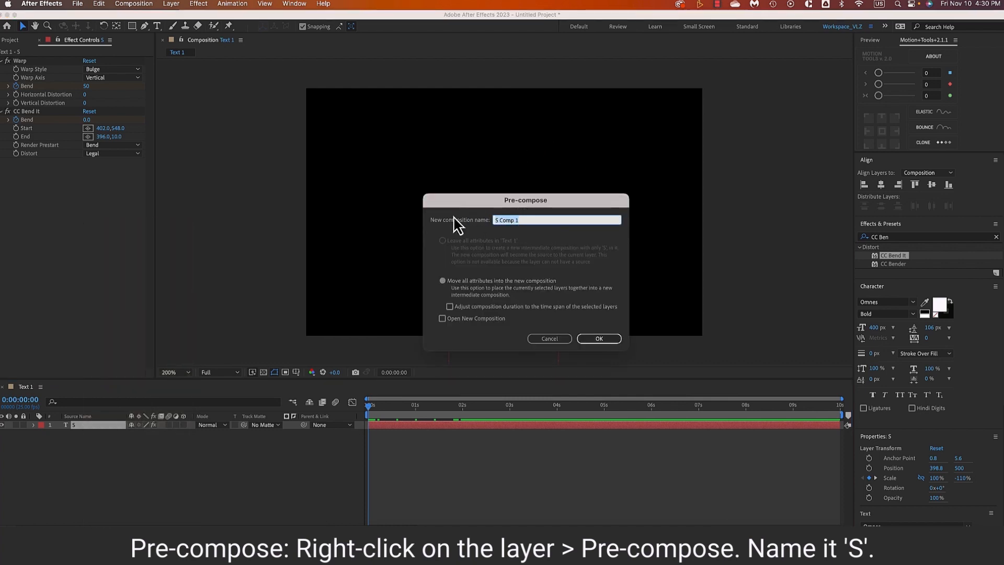
text(S)
click(444, 282)
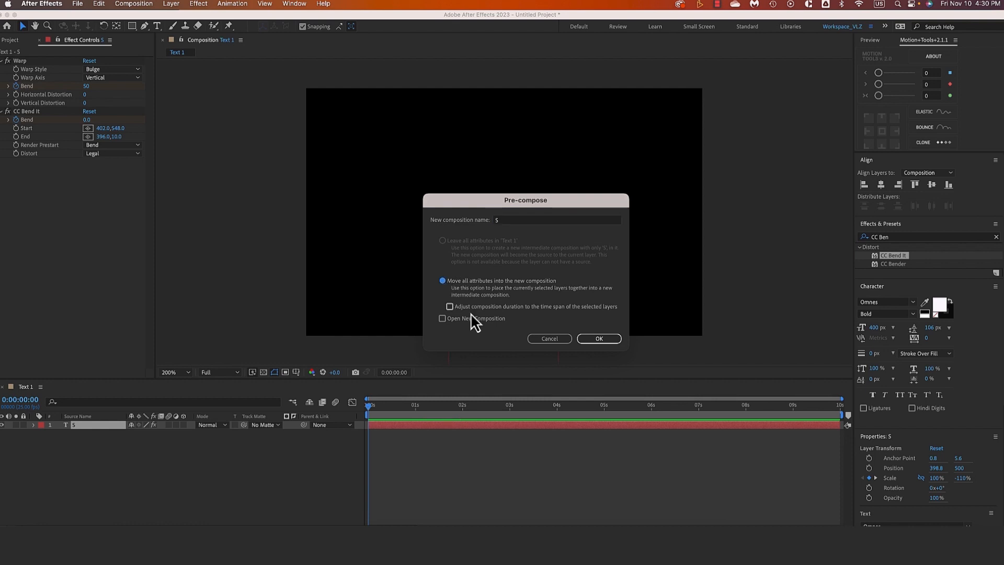
click(591, 340)
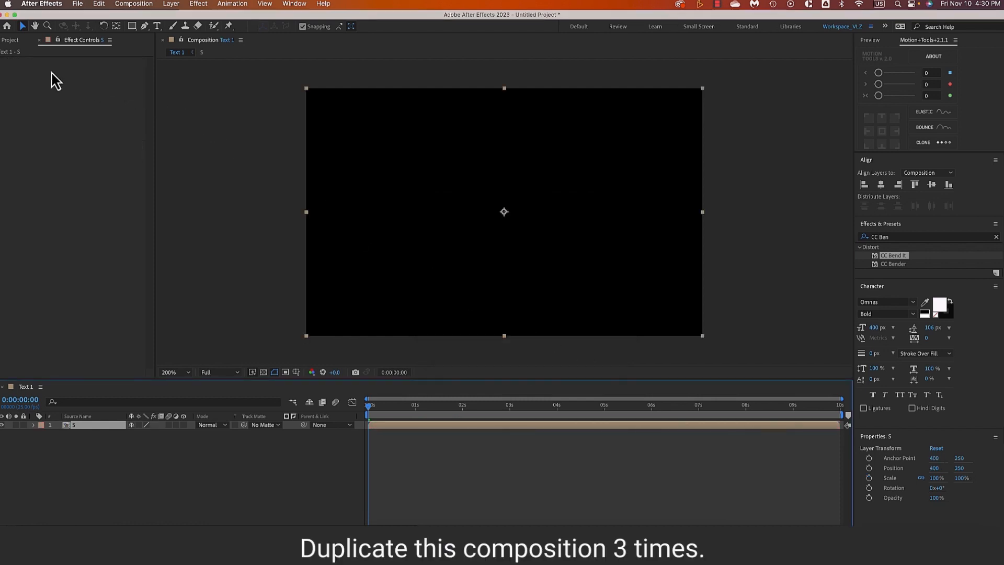
- Duplicate the S composition three times in the project
click(10, 40)
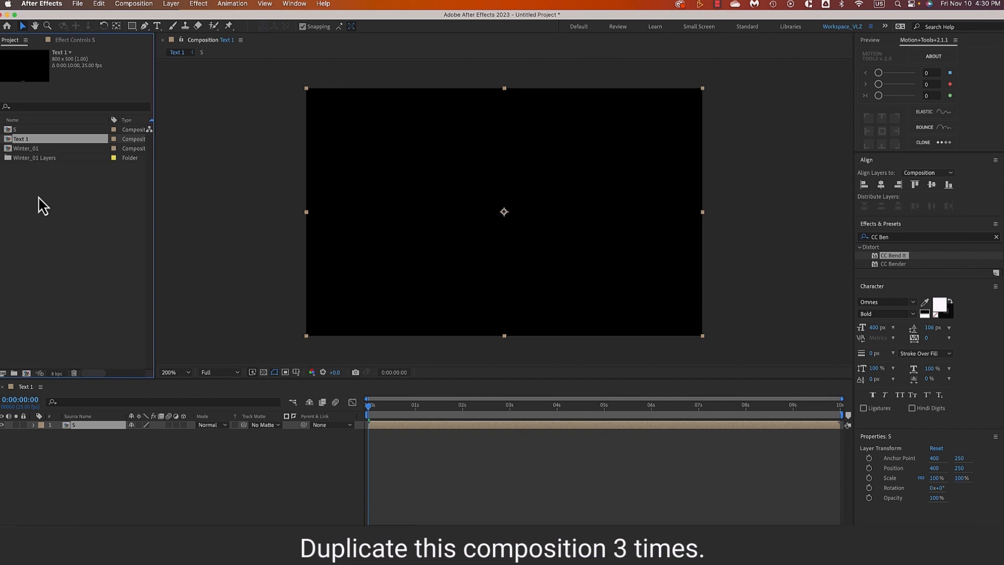
click(22, 129)
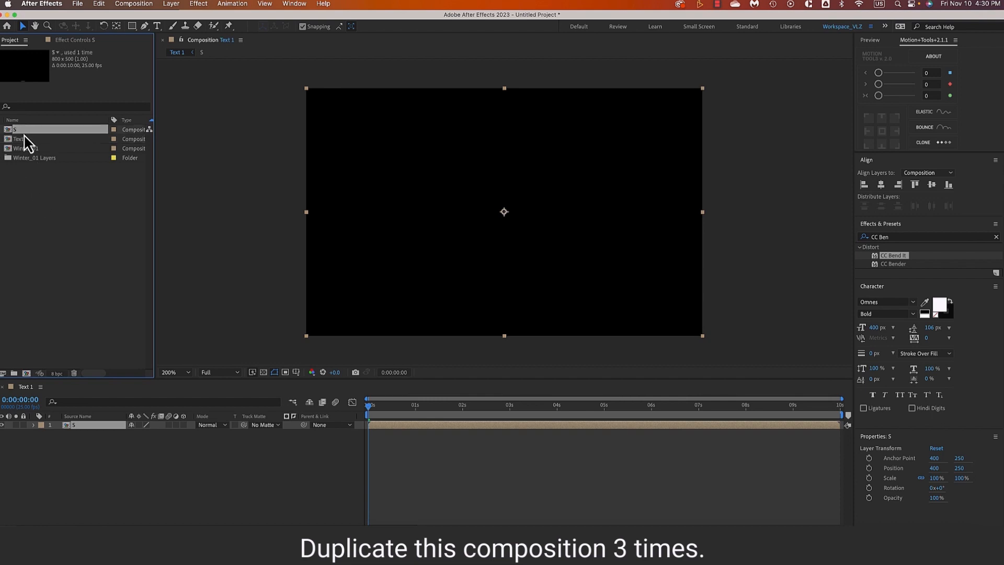
key(super+d)
key(super+d)
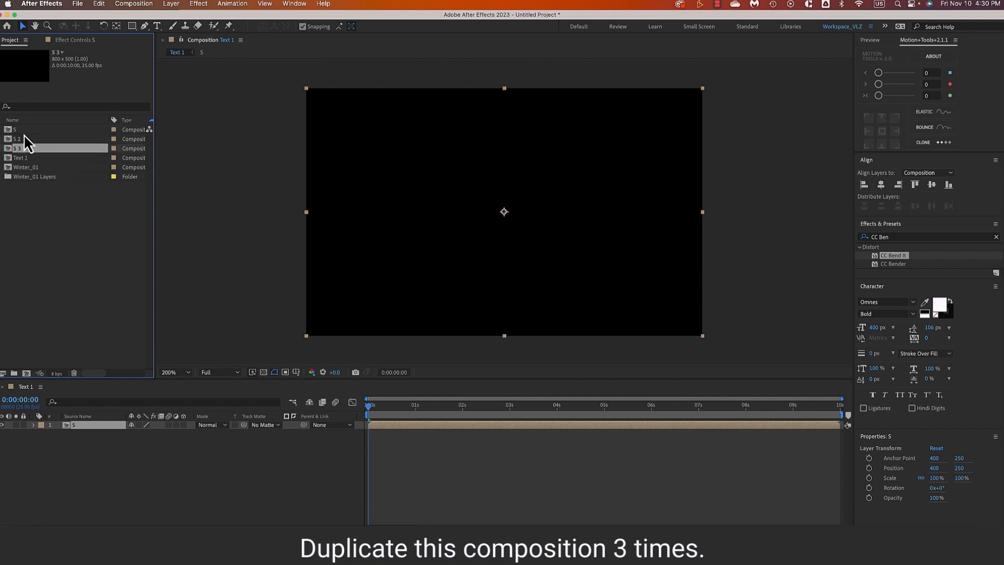
key(super+d)
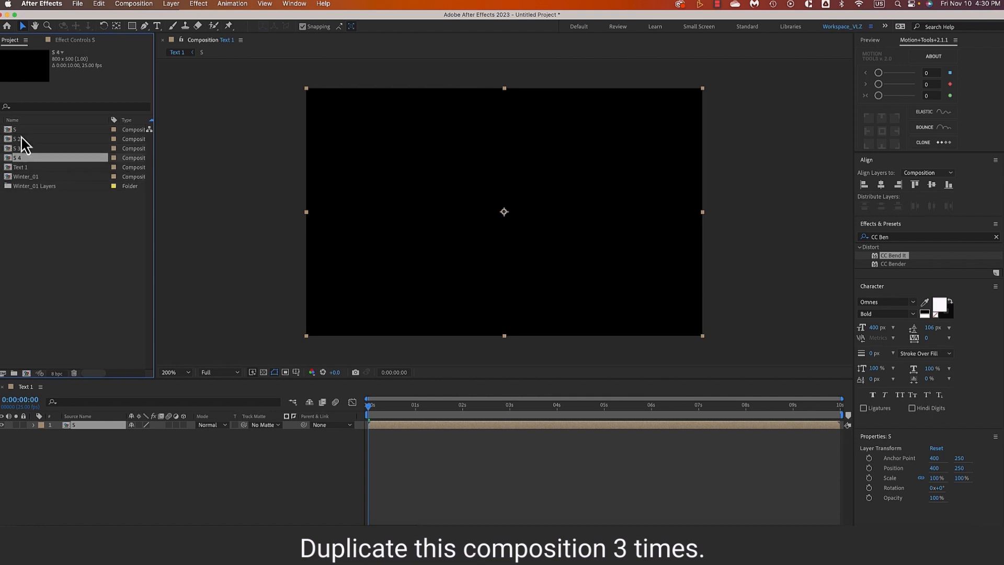
- Change the letter in the S 2 composition to N and rename that composition N
double_click(20, 140)
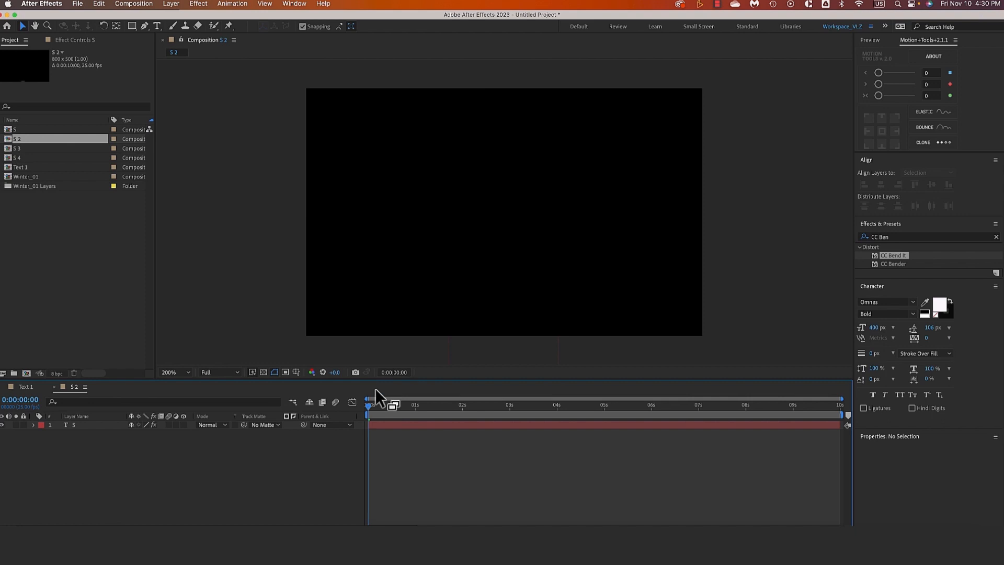
drag(369, 406, 511, 410)
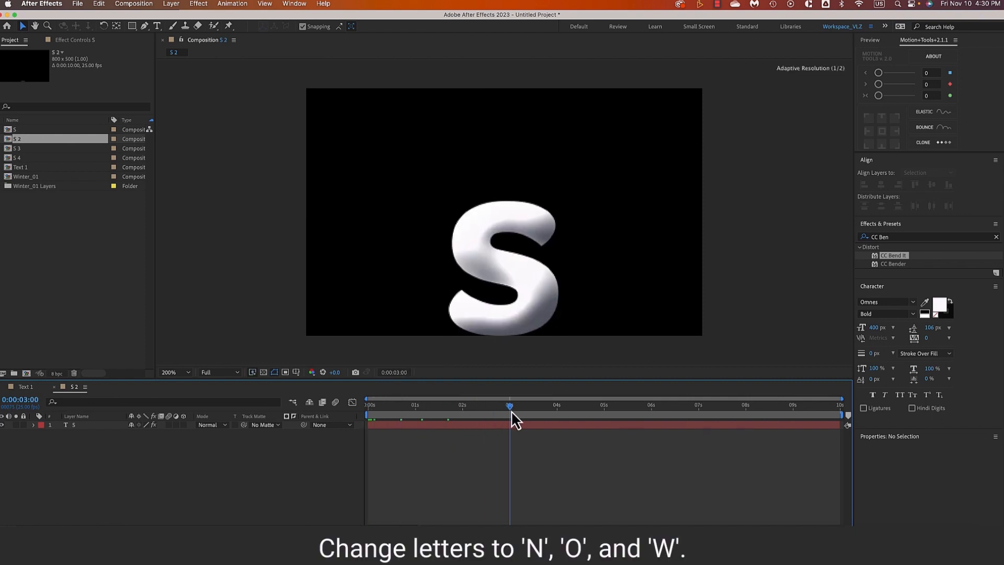
double_click(525, 280)
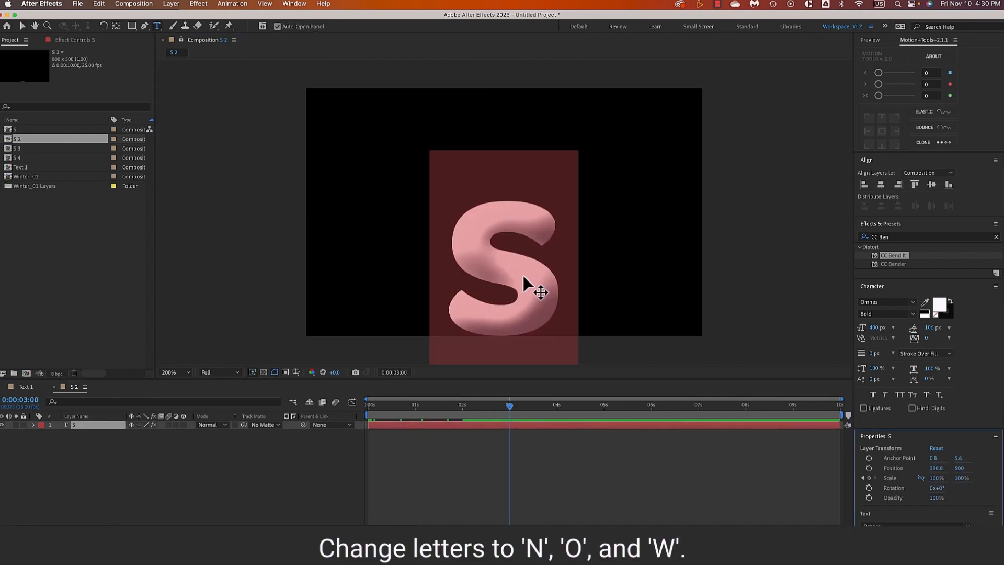
click(777, 331)
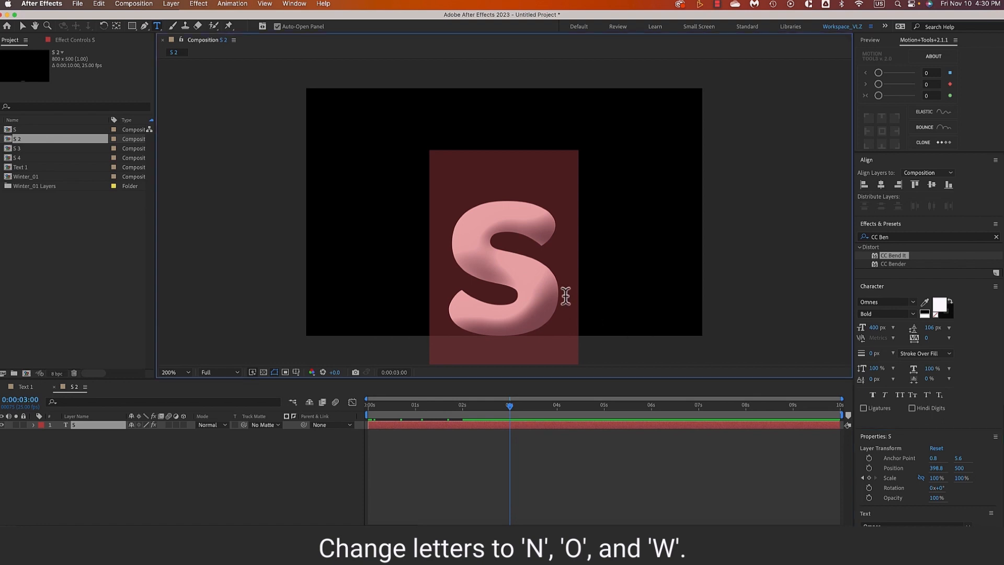
text(N)
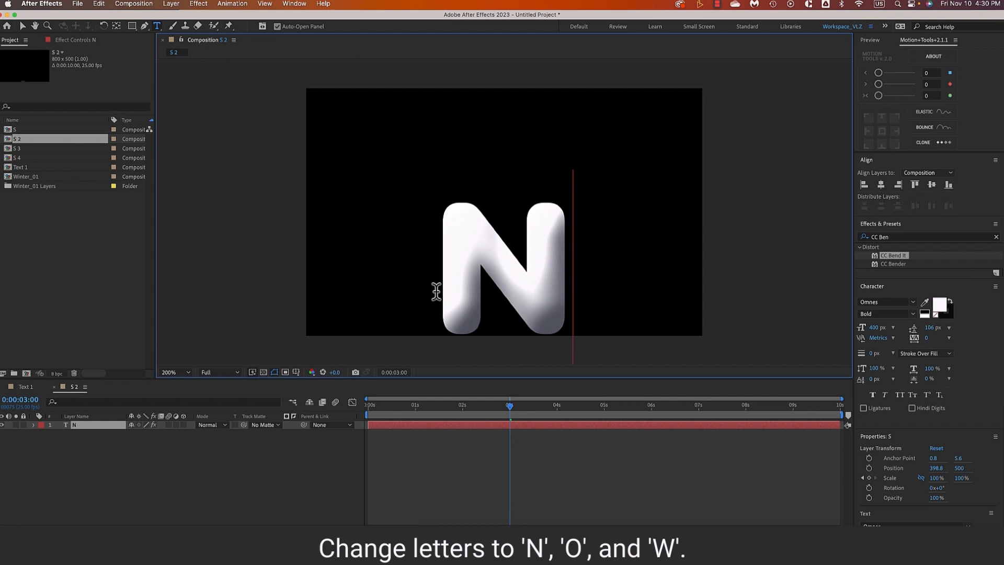
right_click(21, 140)
click(45, 300)
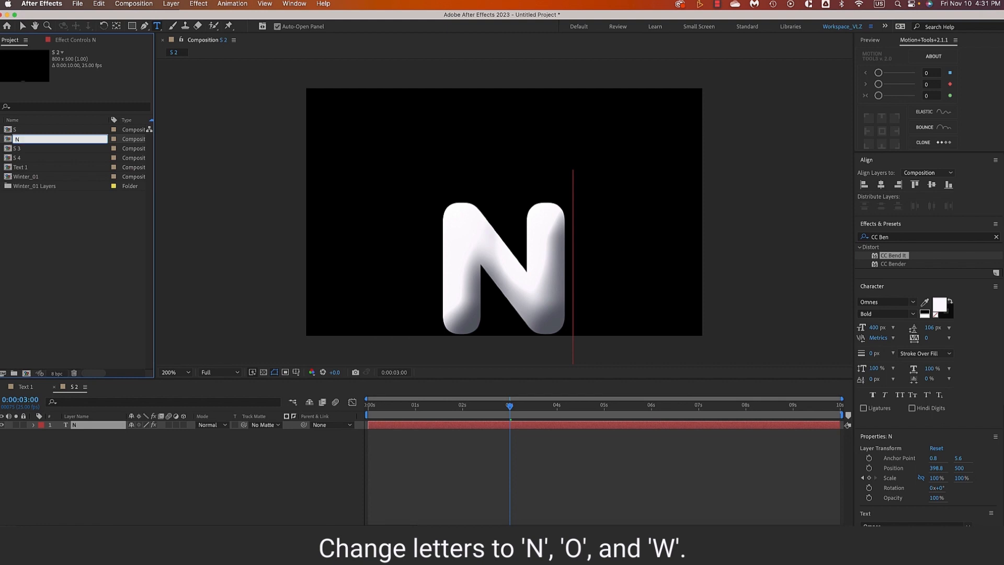
click(75, 251)
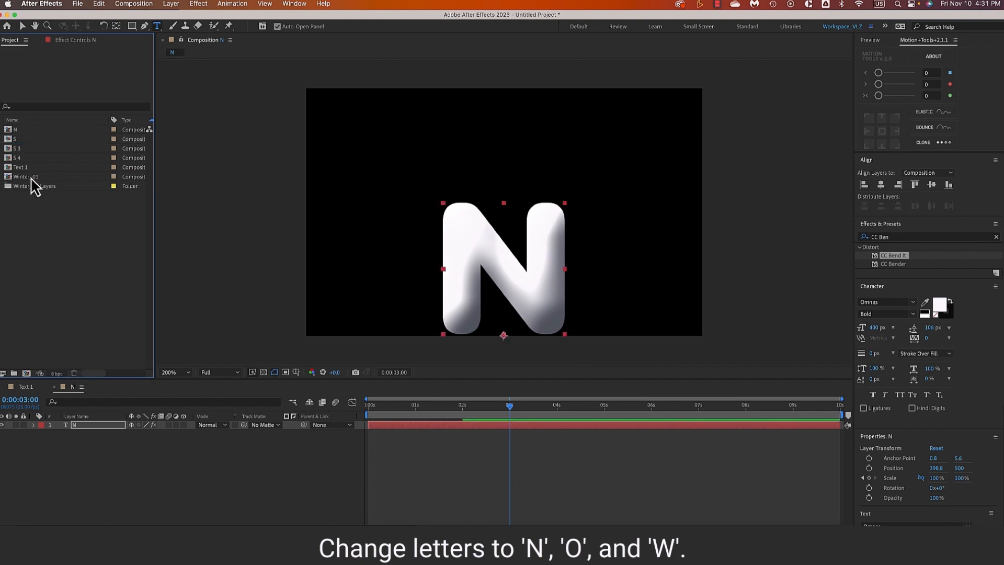
- Change the letter in the S 3 composition to O and rename that composition O
double_click(25, 149)
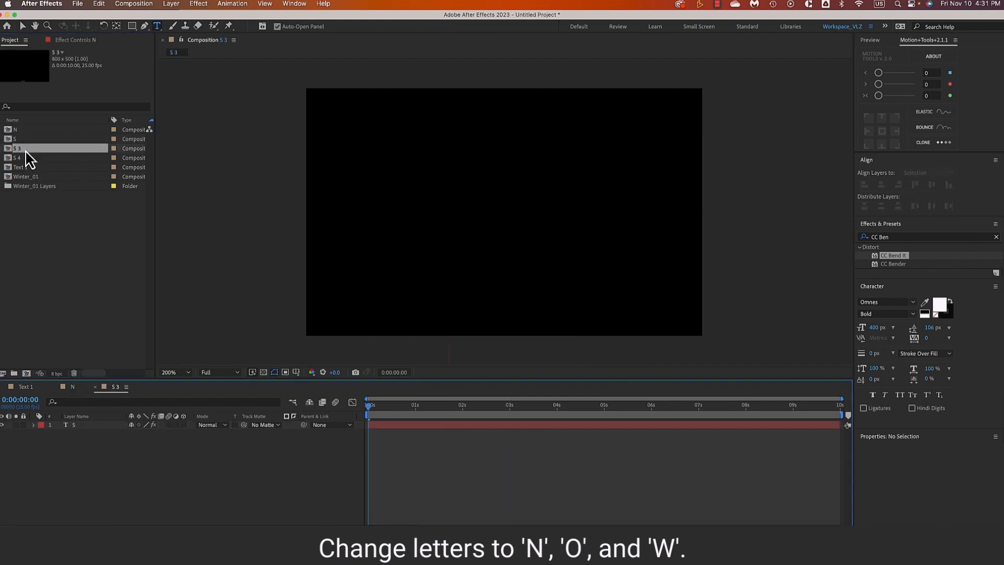
drag(370, 409, 492, 407)
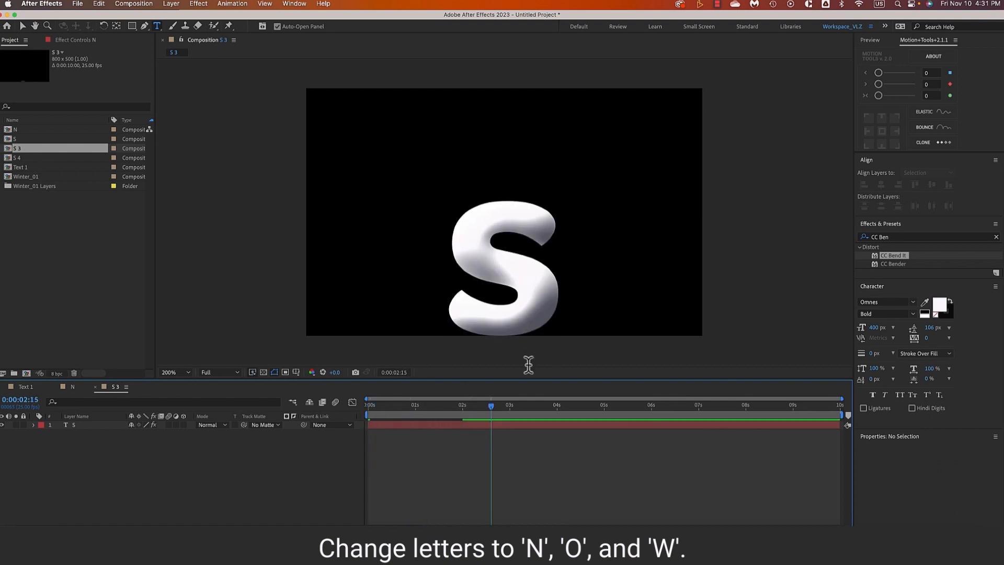
double_click(550, 284)
text(O)
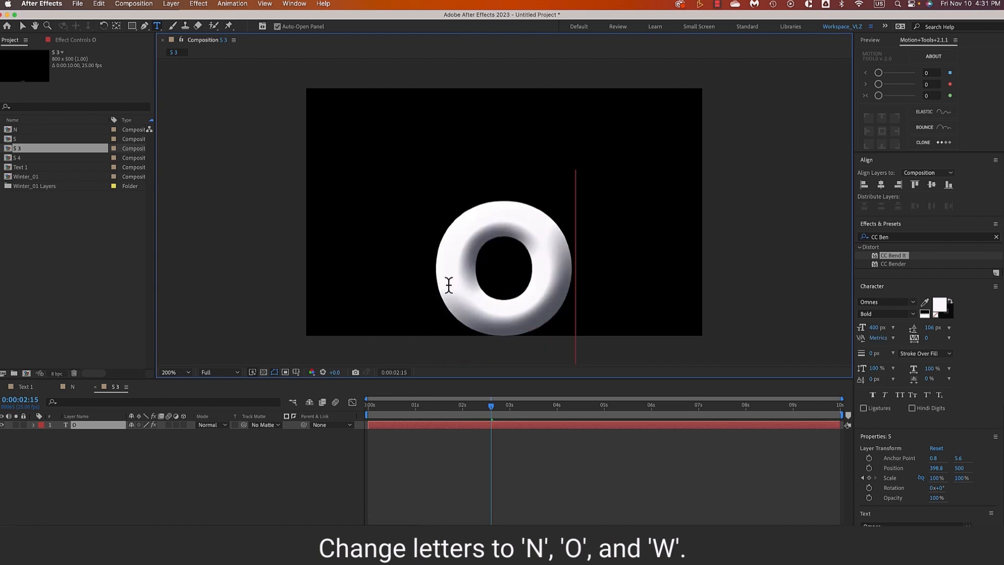
right_click(20, 149)
click(53, 308)
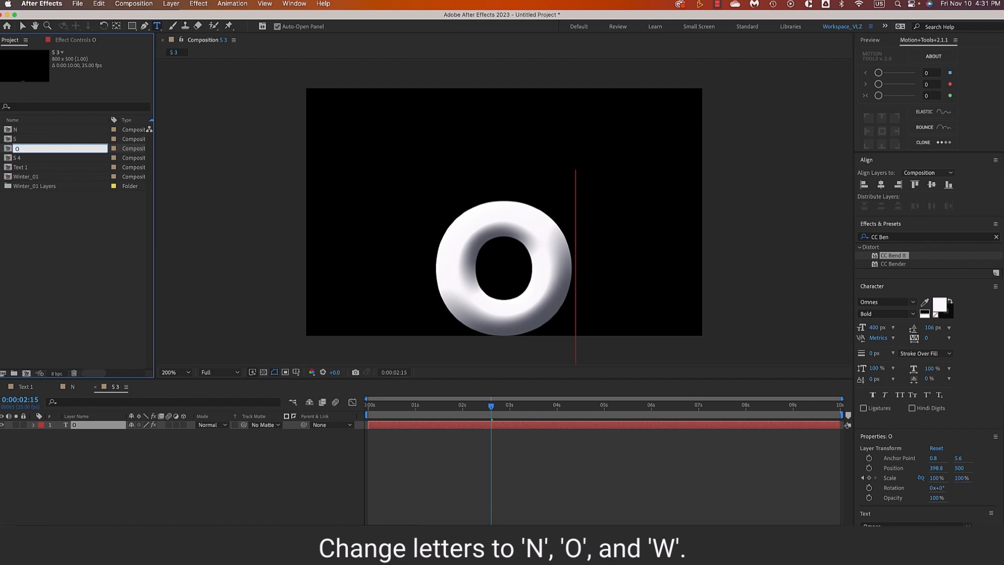
click(88, 283)
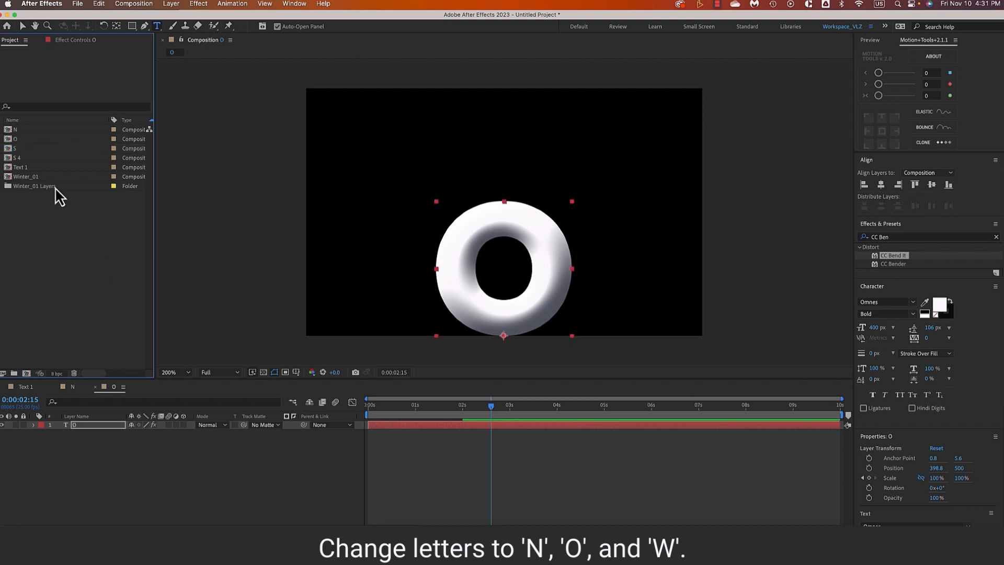
- Change the letter in the S 4 composition to W and rename that composition W
double_click(25, 158)
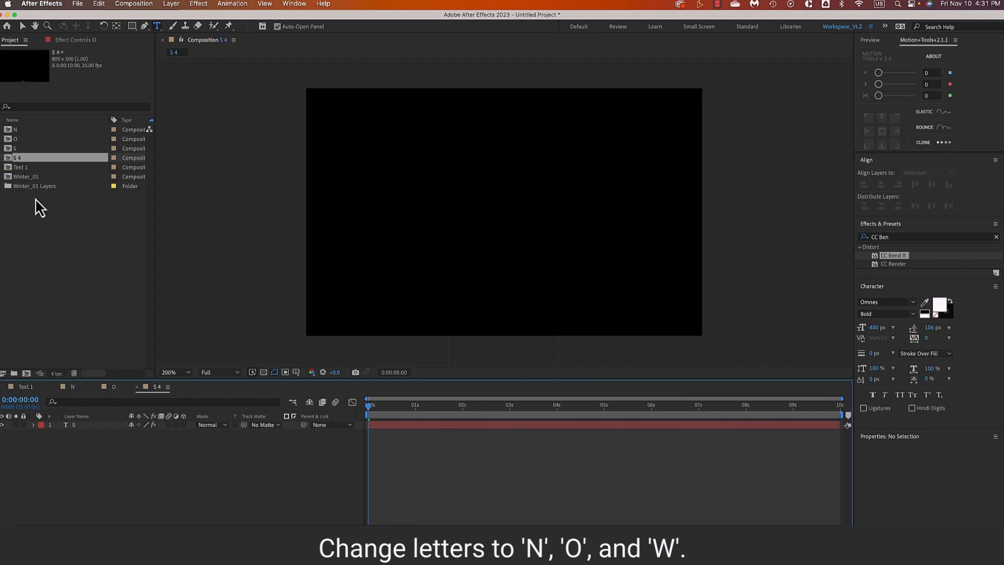
drag(368, 409, 472, 418)
double_click(455, 291)
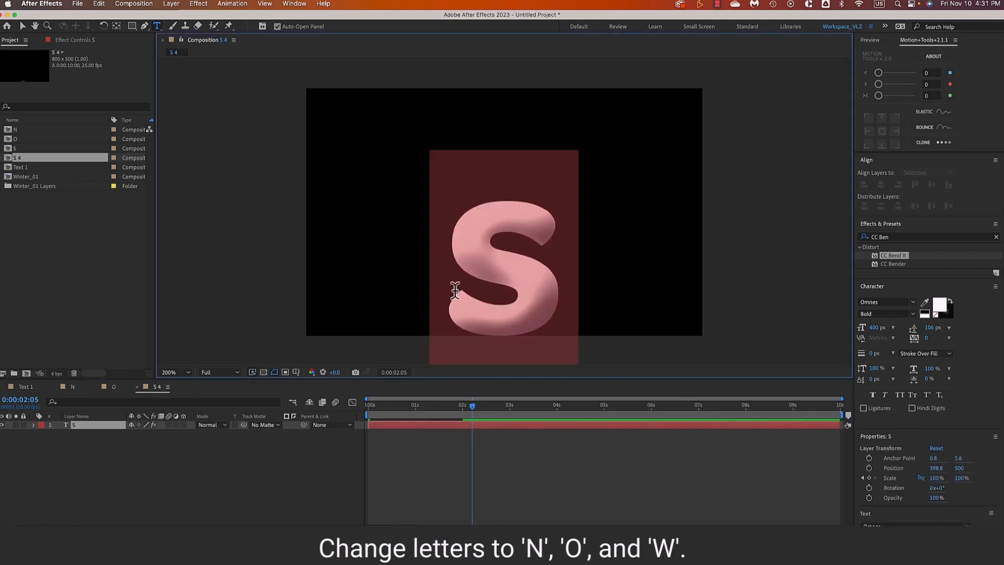
text(W)
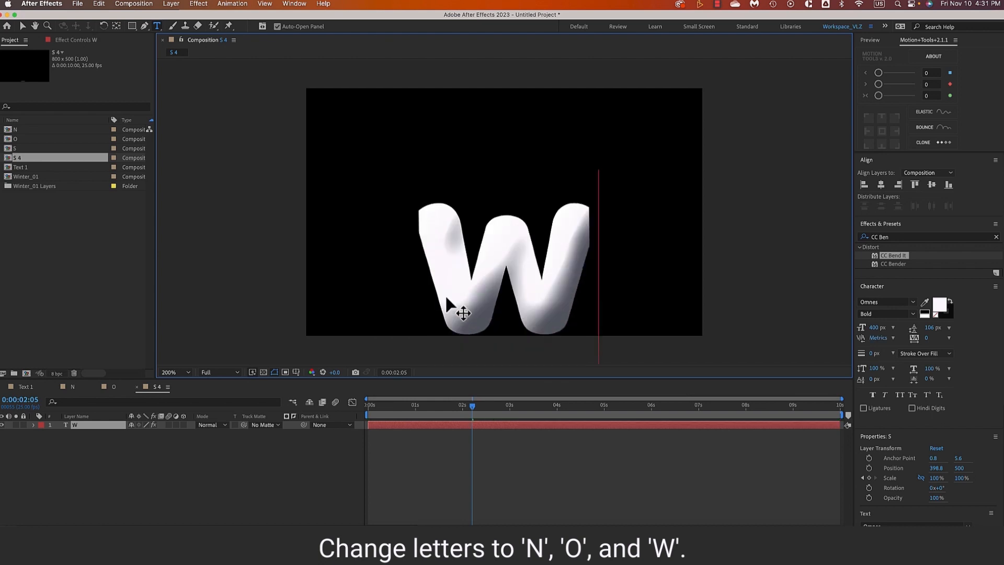
right_click(34, 158)
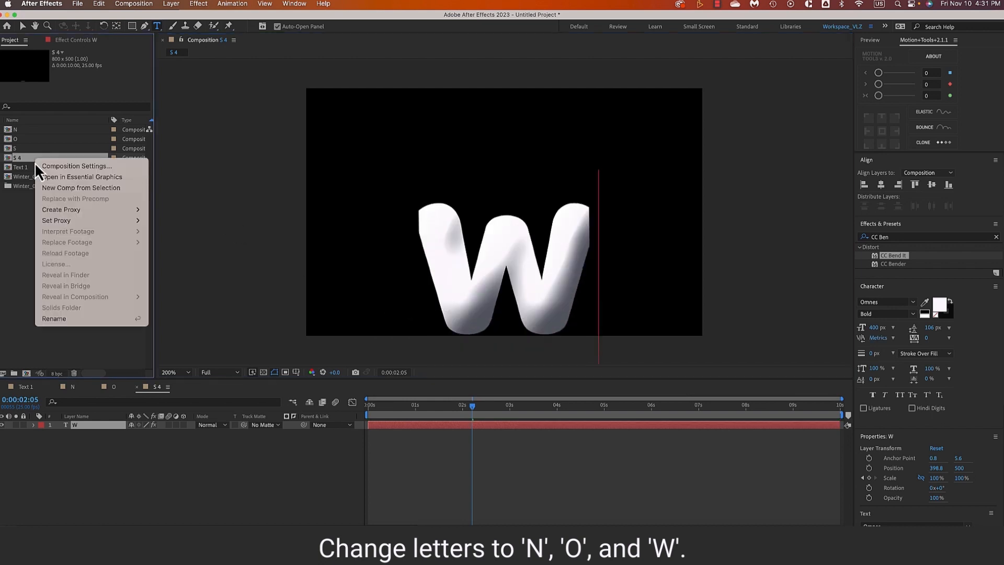
click(54, 318)
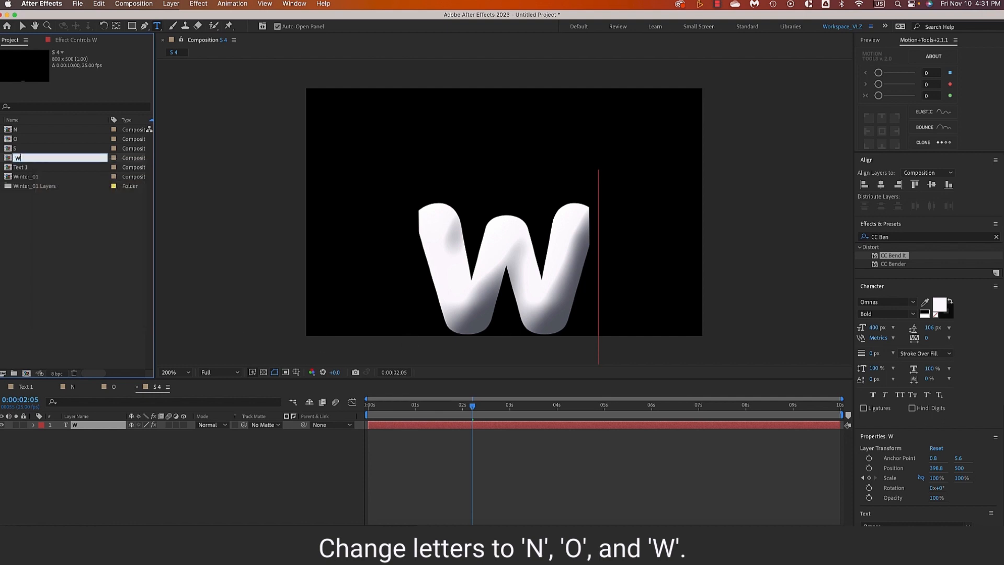
text(W)
click(314, 474)
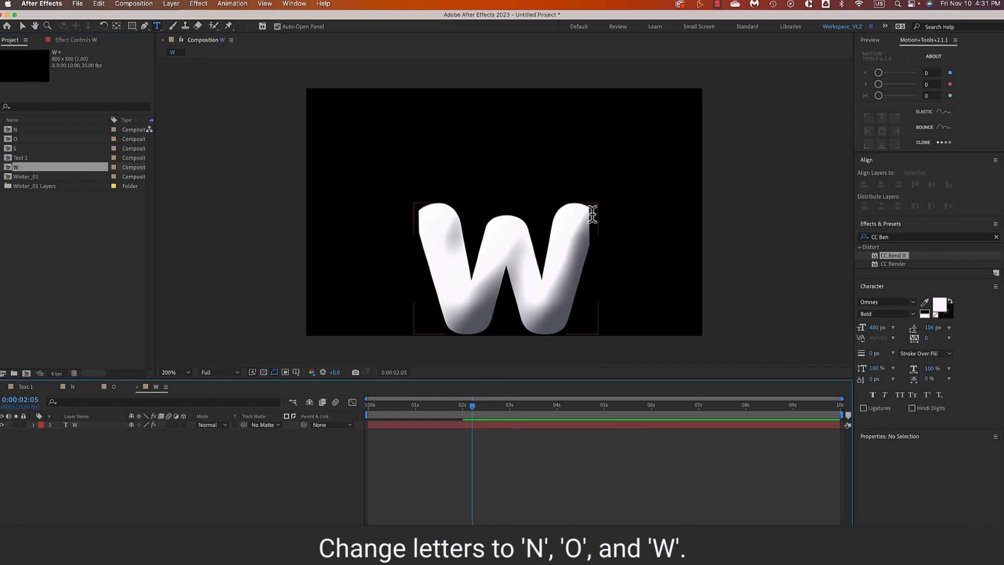
- Select the W layer's CC Bend It effect and place its Start point below the letter at about 400, 551
click(33, 425)
click(42, 442)
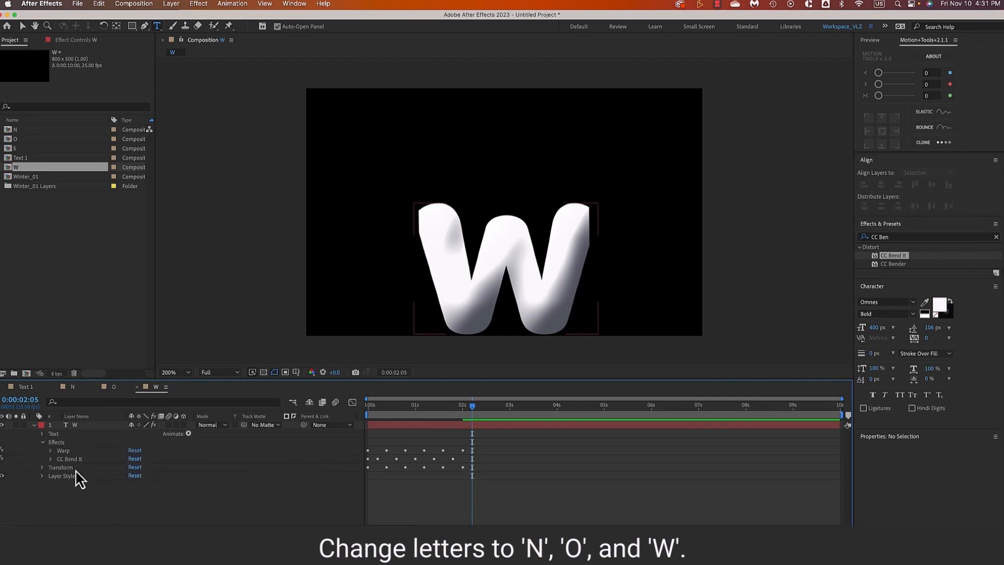
click(50, 458)
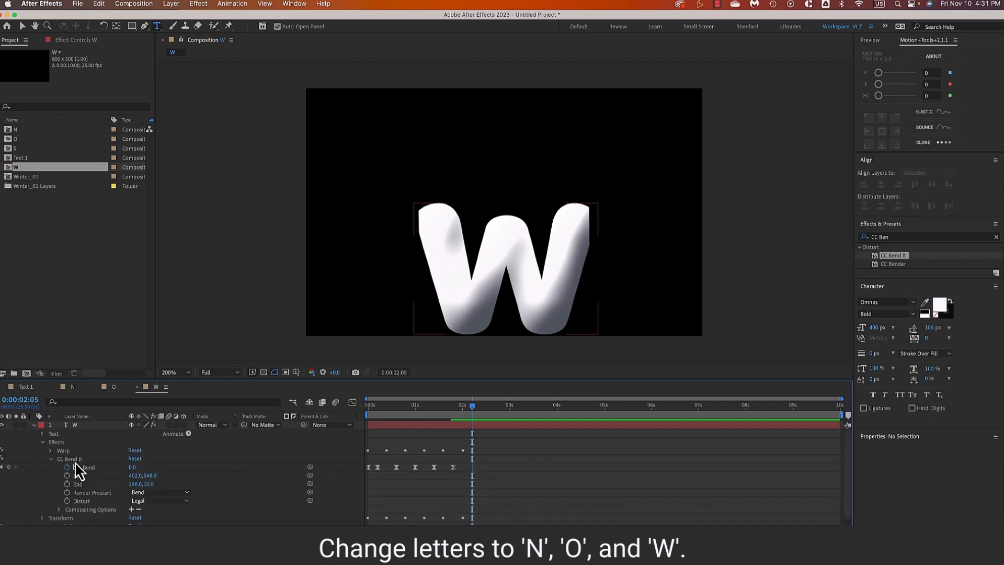
click(74, 459)
click(66, 40)
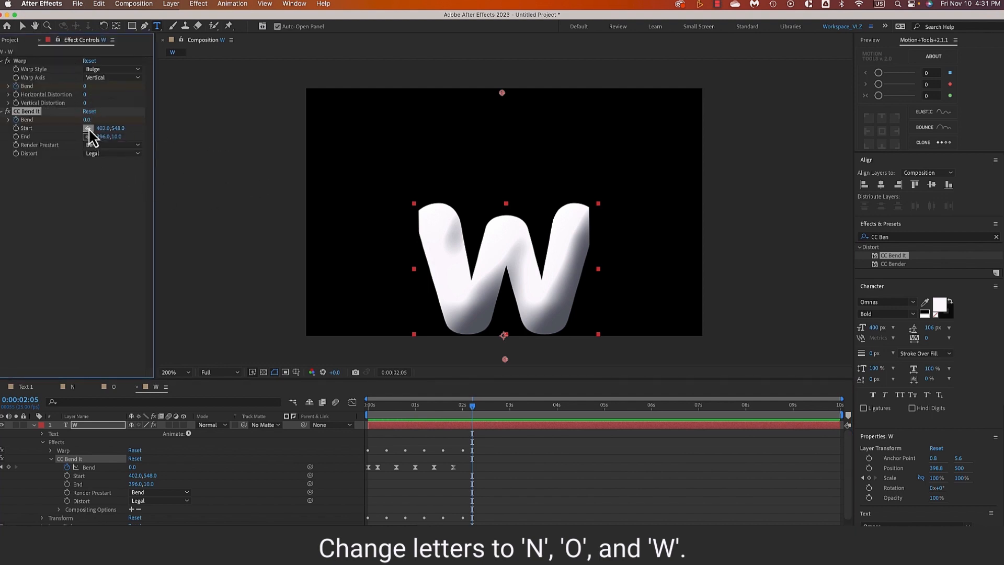
click(88, 130)
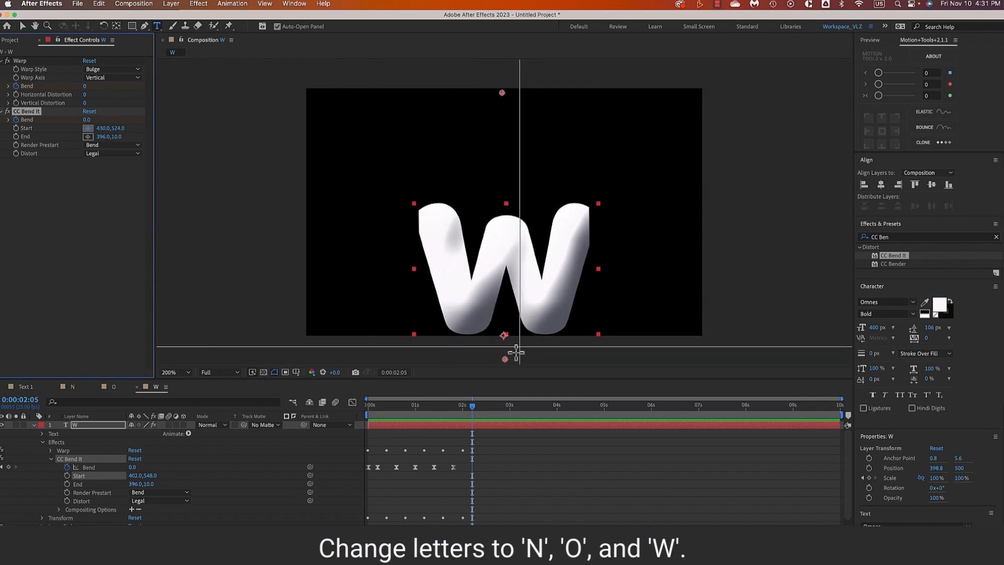
click(501, 367)
- Move the CC Bend It Start point further below the W to about 402, 683, checking the bend at 0:00:00:23
key(comma)
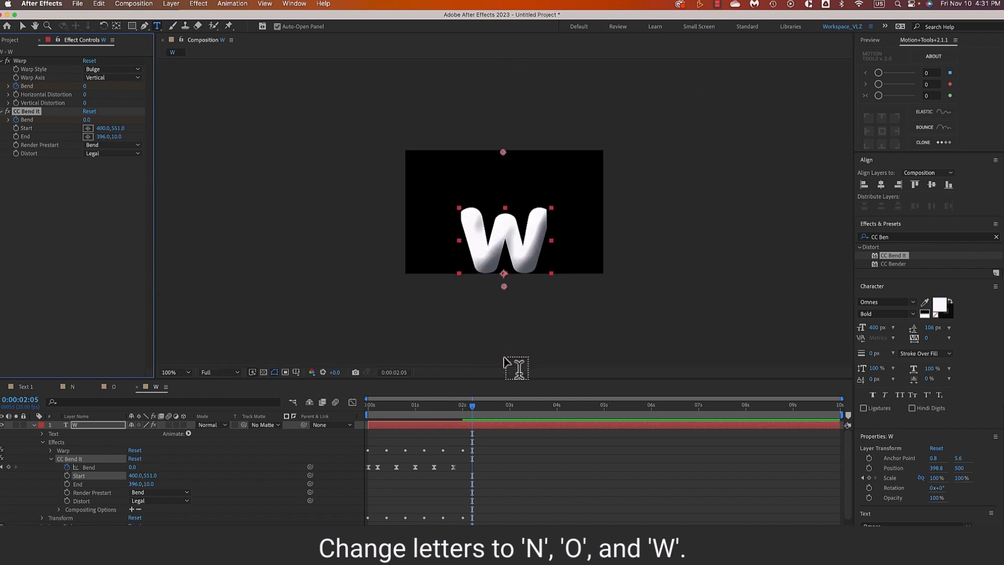
click(22, 26)
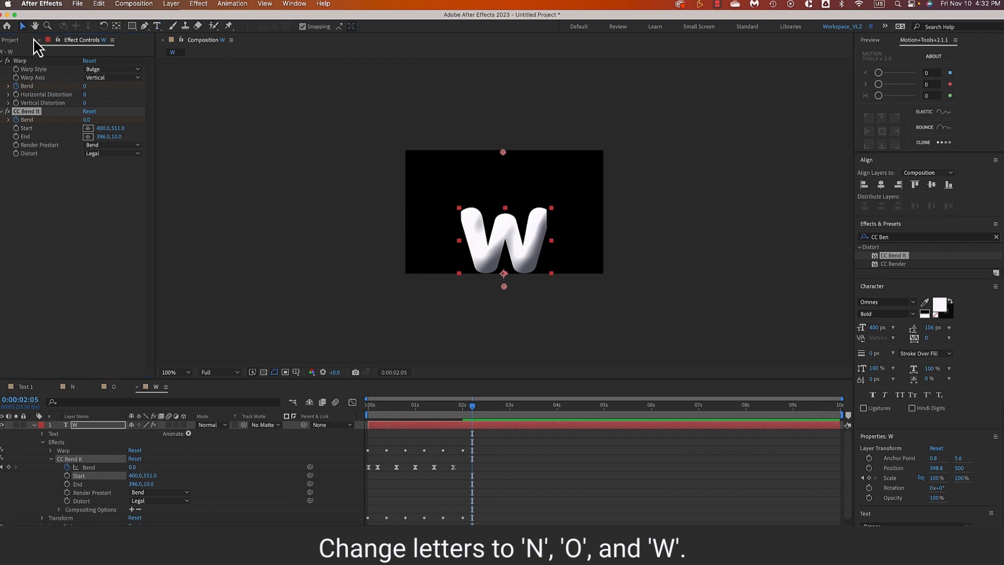
drag(504, 287, 504, 312)
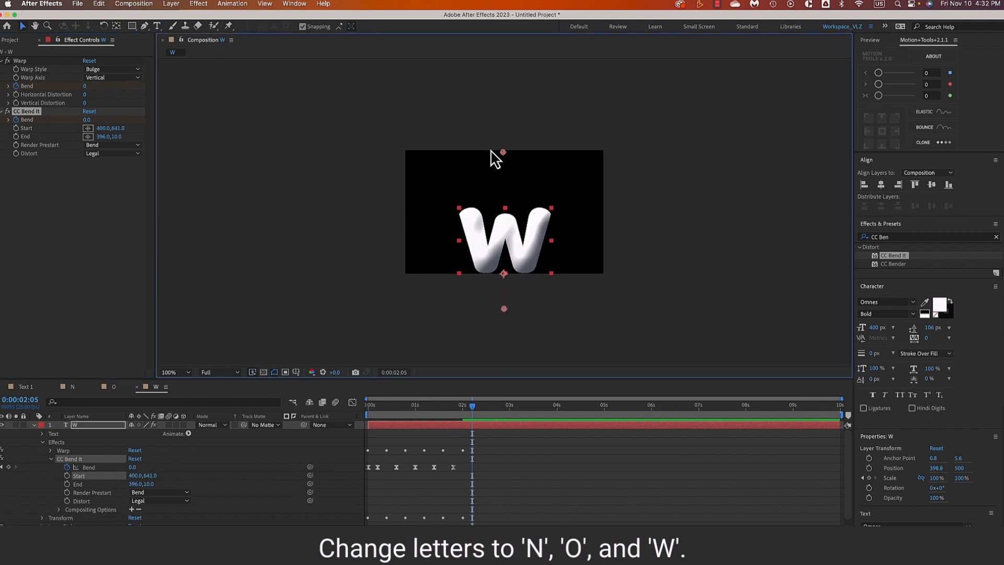
drag(502, 153, 503, 152)
drag(470, 406, 411, 408)
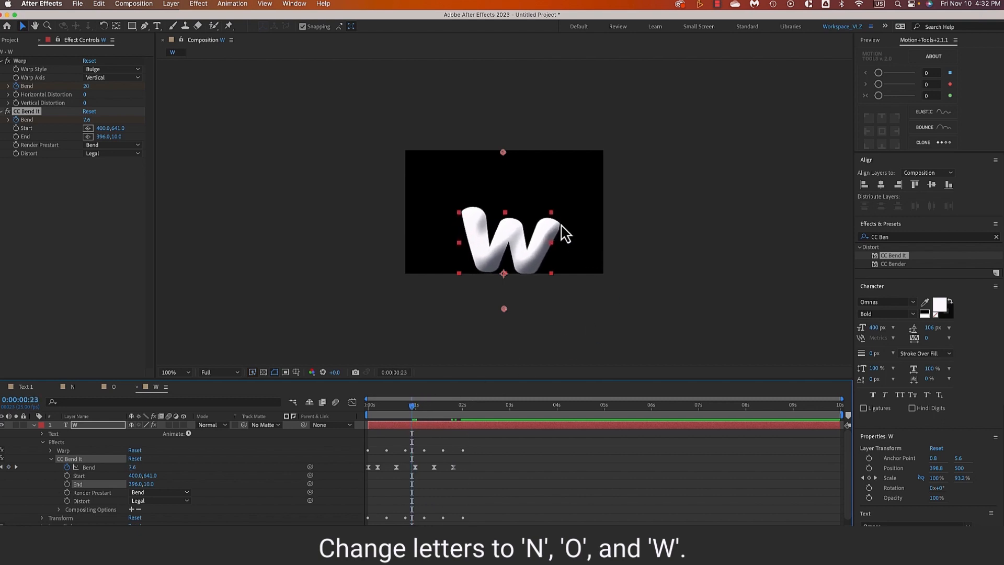
drag(505, 310, 505, 319)
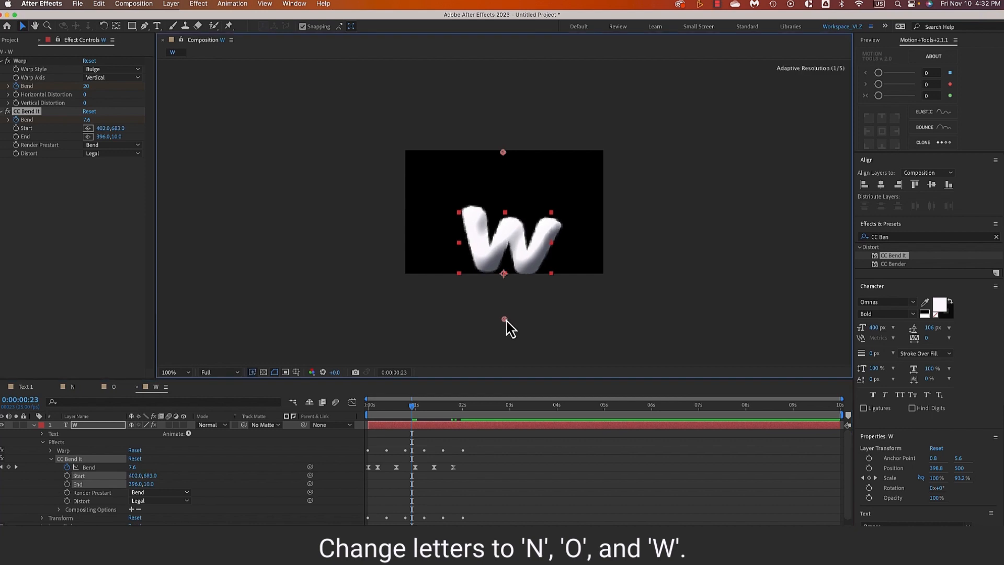
- Create a composition named Snow Text with the HD 1920x1080, 25 fps preset
drag(413, 404, 368, 405)
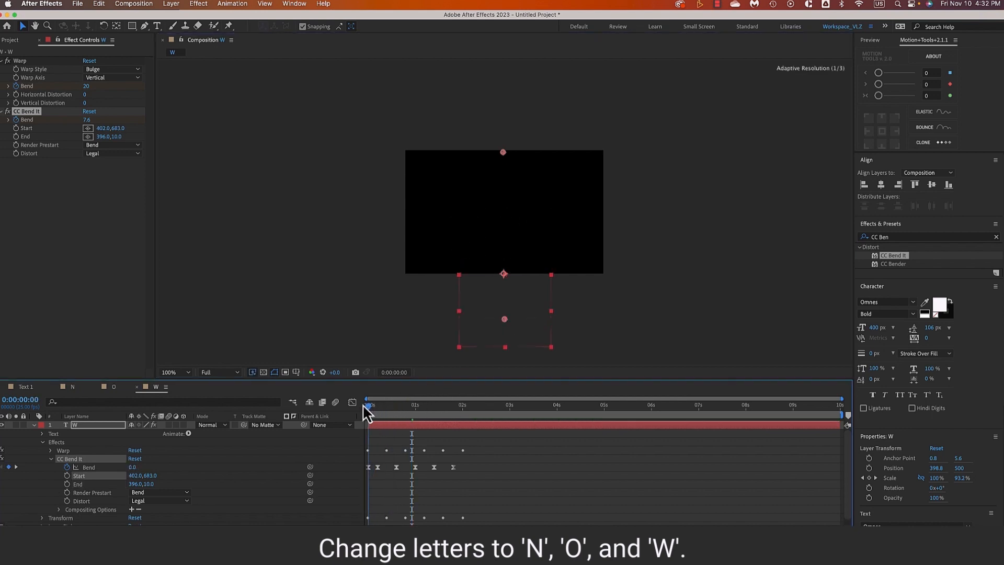
click(34, 425)
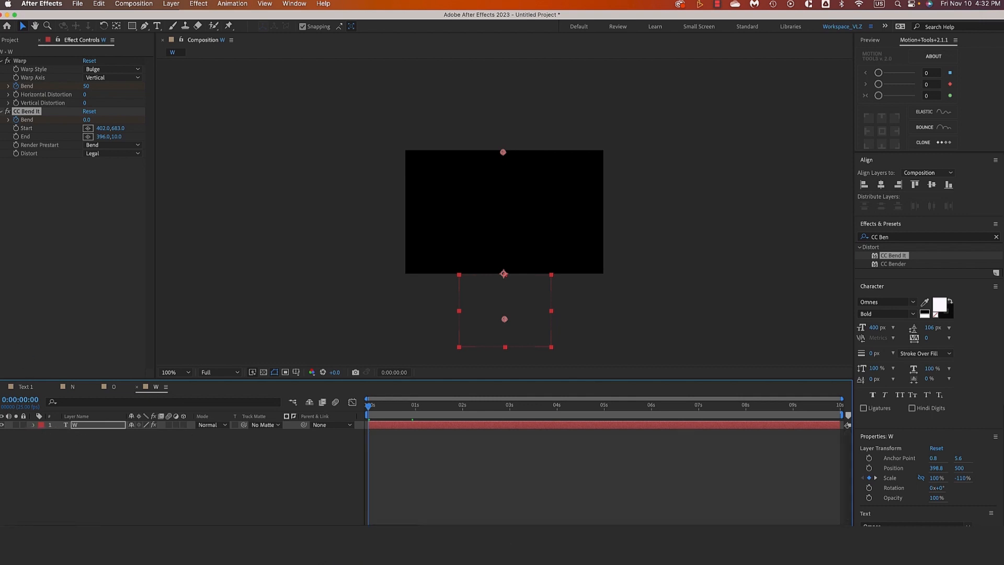
click(10, 41)
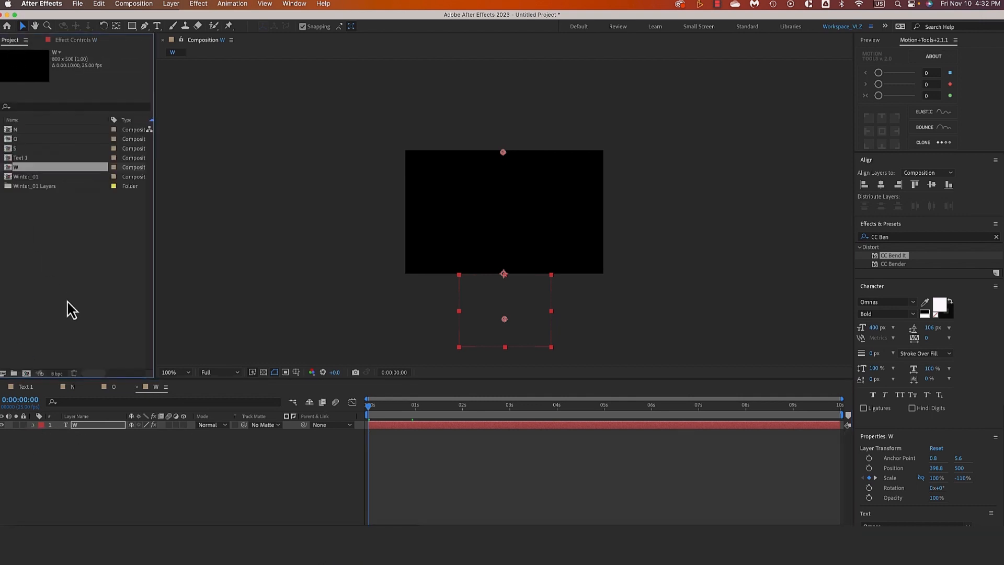
click(26, 373)
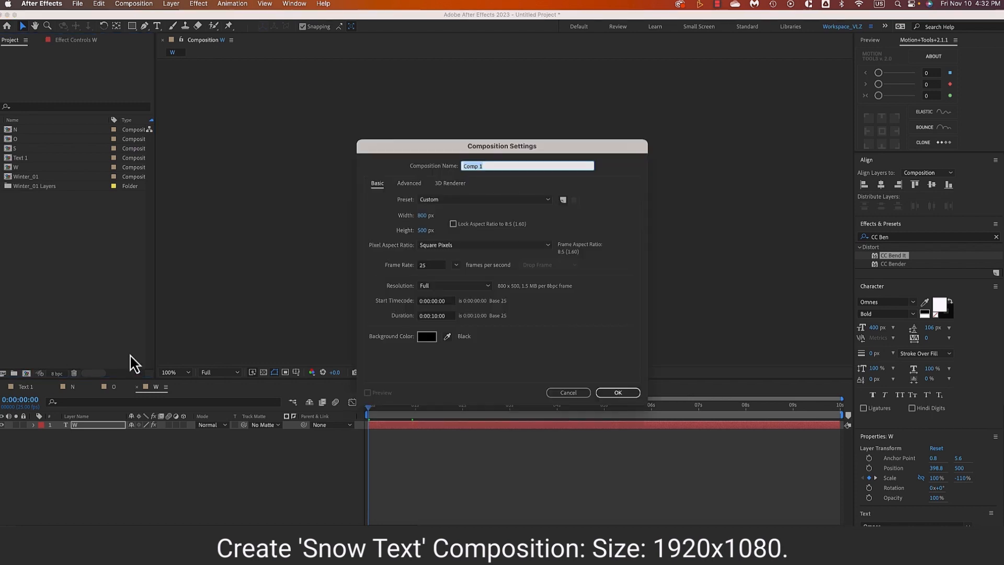
click(445, 201)
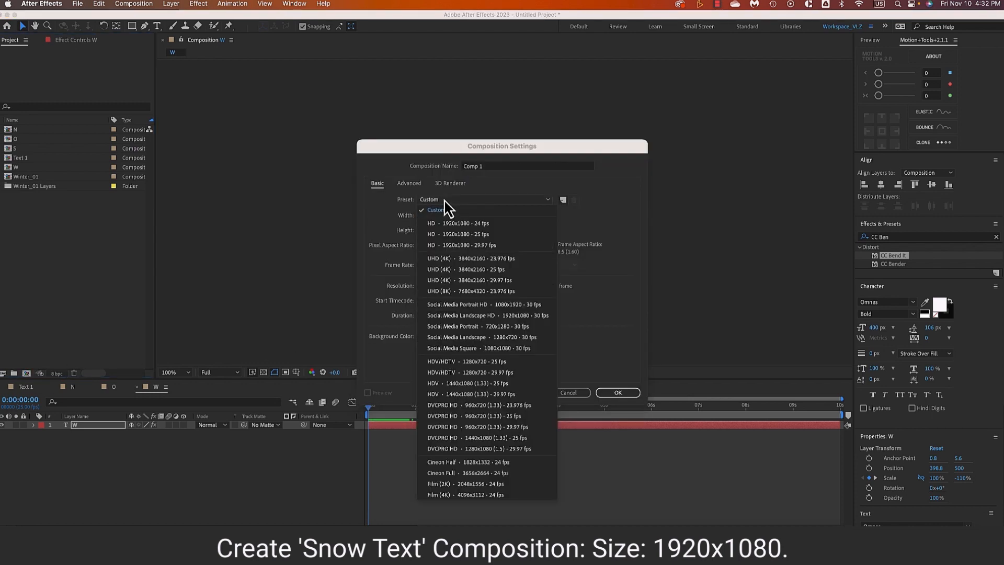
click(485, 234)
click(478, 168)
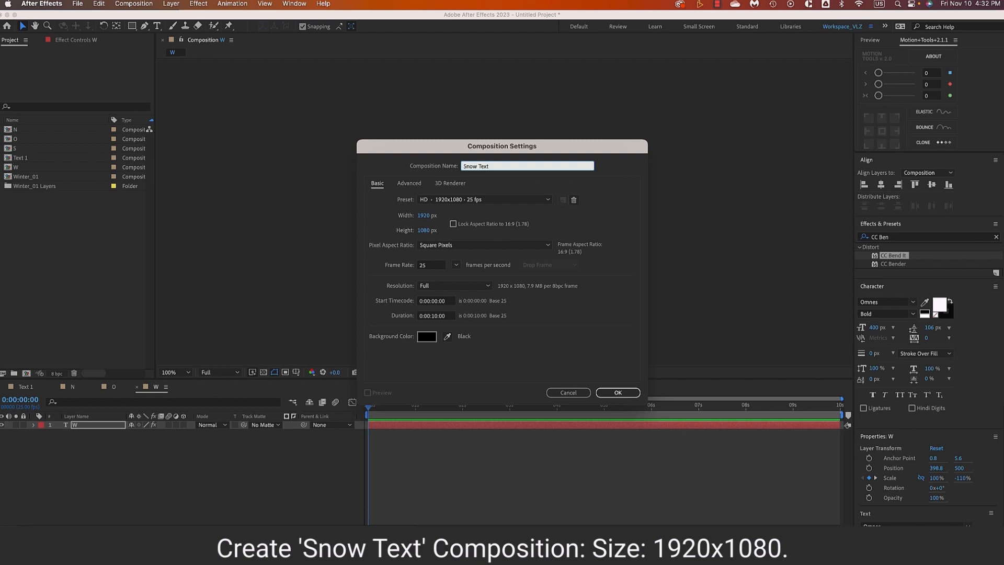
click(606, 396)
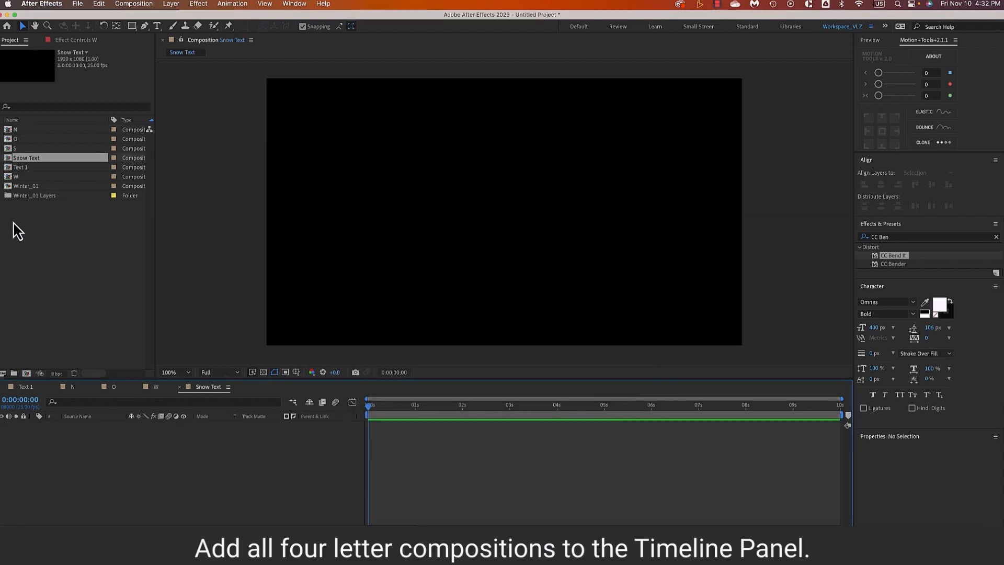
- Add the S, N, O and W compositions to the Snow Text composition as layers, ordered S, N, O, W from the top
click(27, 149)
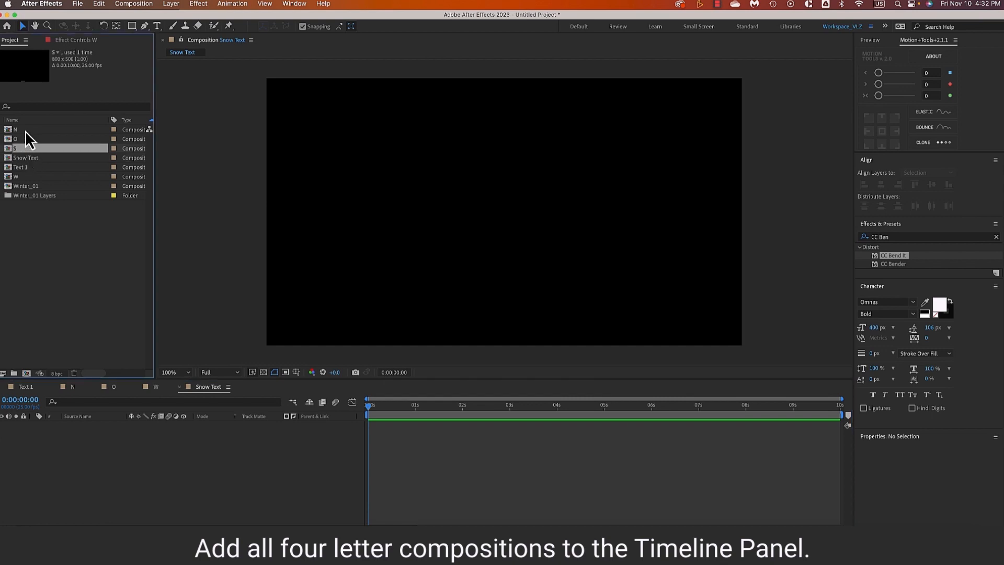
super+click(18, 177)
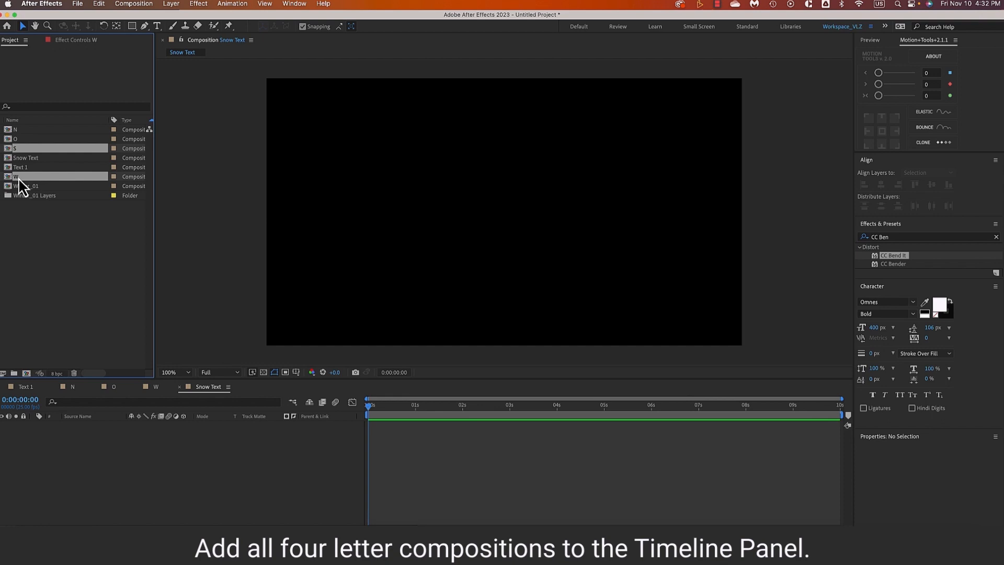
super+click(24, 131)
super+click(24, 140)
drag(33, 177, 85, 441)
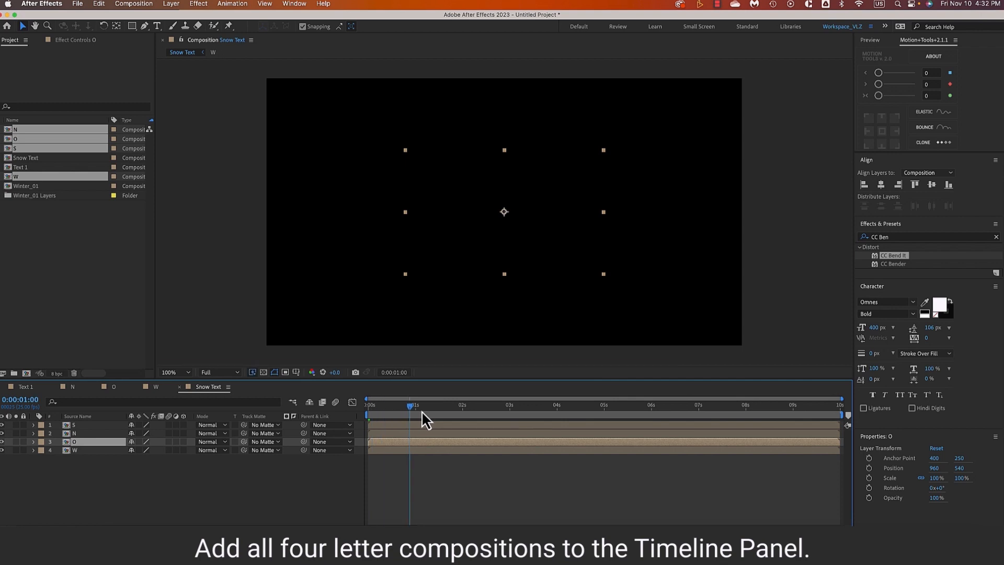
- At 0:00:01:18, move the S layer to about 556, 836 and the N to about x 956, aligning the N with the composition's bottom edge
drag(421, 411, 448, 412)
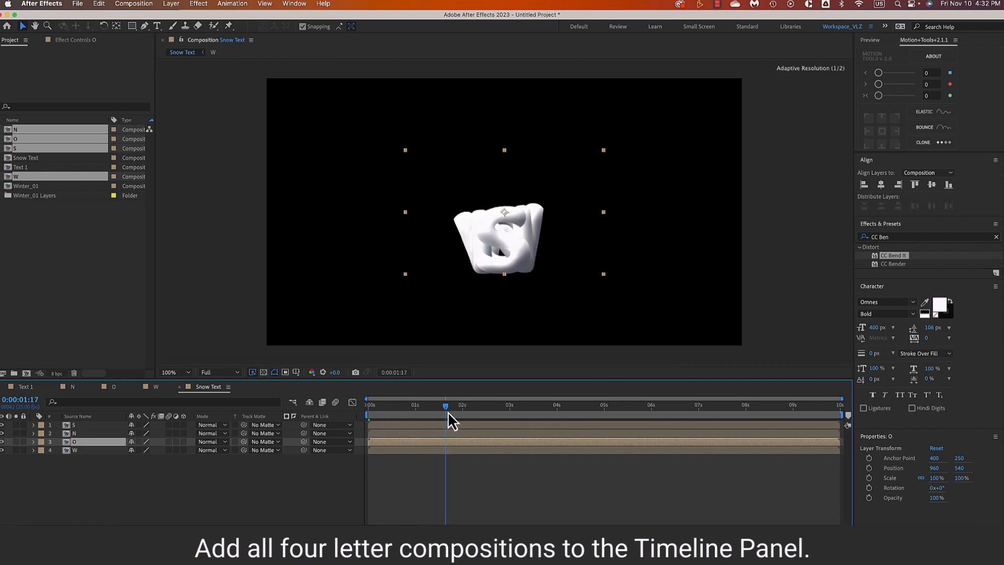
click(92, 426)
drag(490, 251, 403, 309)
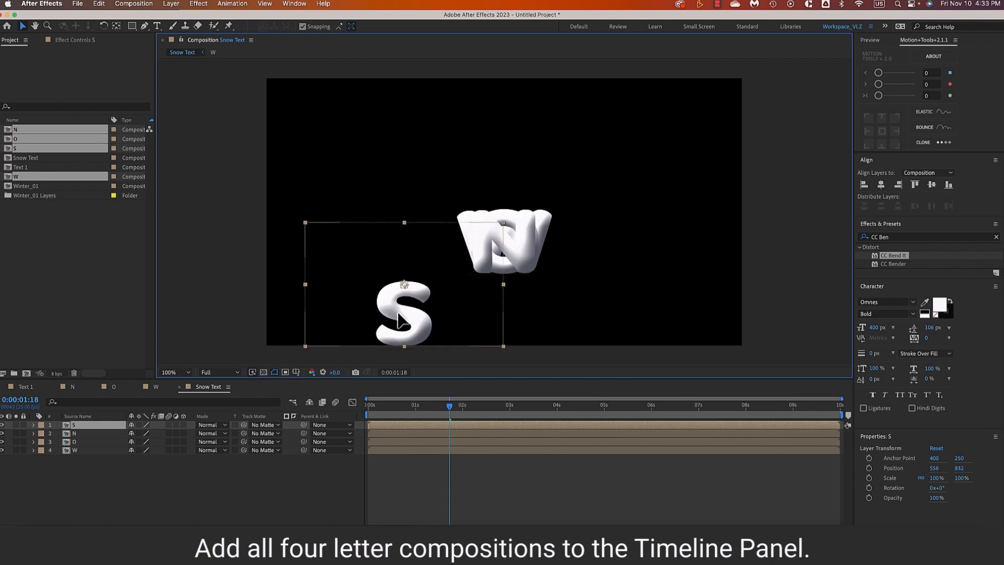
drag(398, 313, 398, 313)
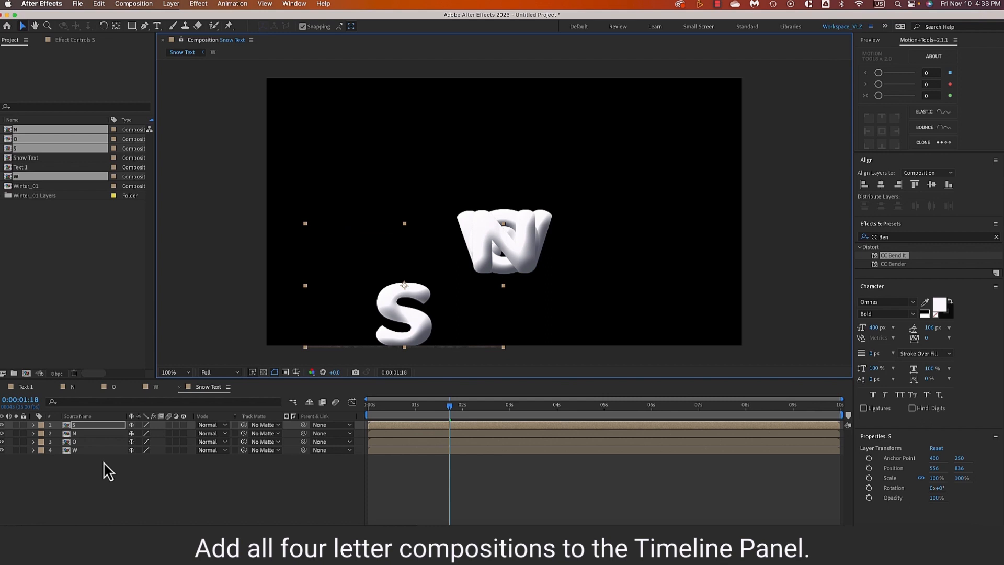
click(93, 434)
drag(512, 255, 511, 313)
click(948, 185)
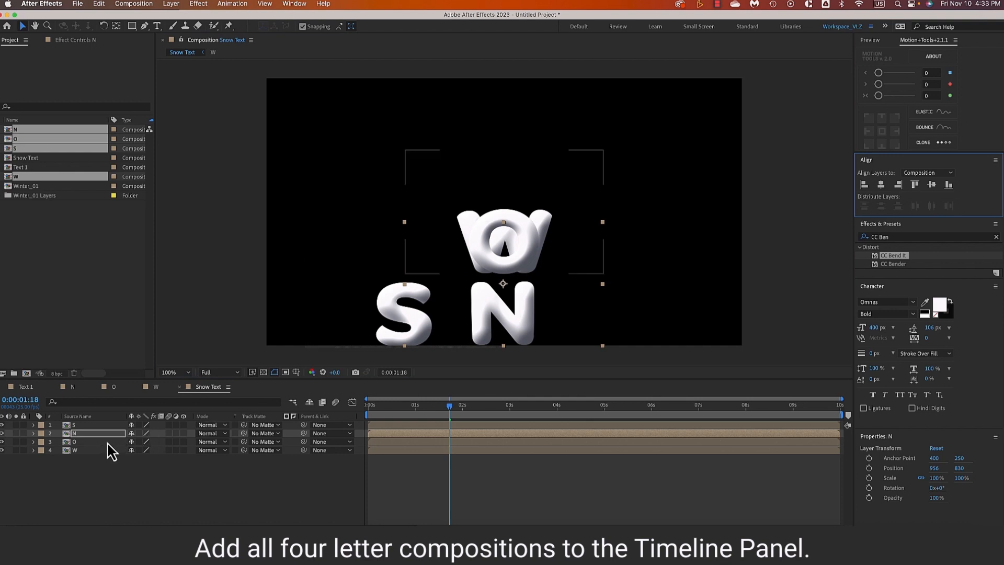
- Align the O and W layers with the composition's bottom edge, placing O at about 1244, 830 and W at about 1584, 830
click(108, 442)
click(949, 185)
drag(505, 285, 576, 293)
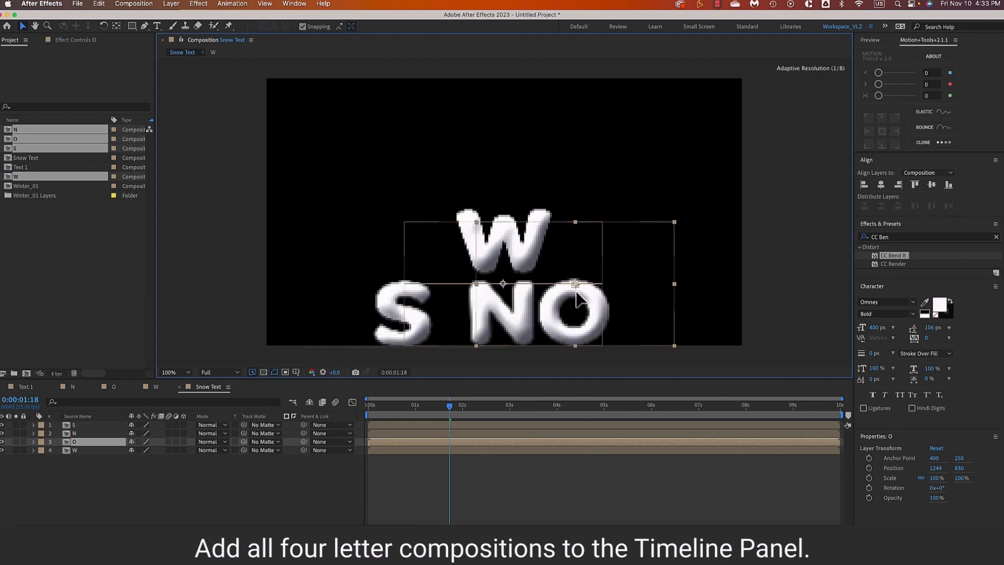
click(104, 451)
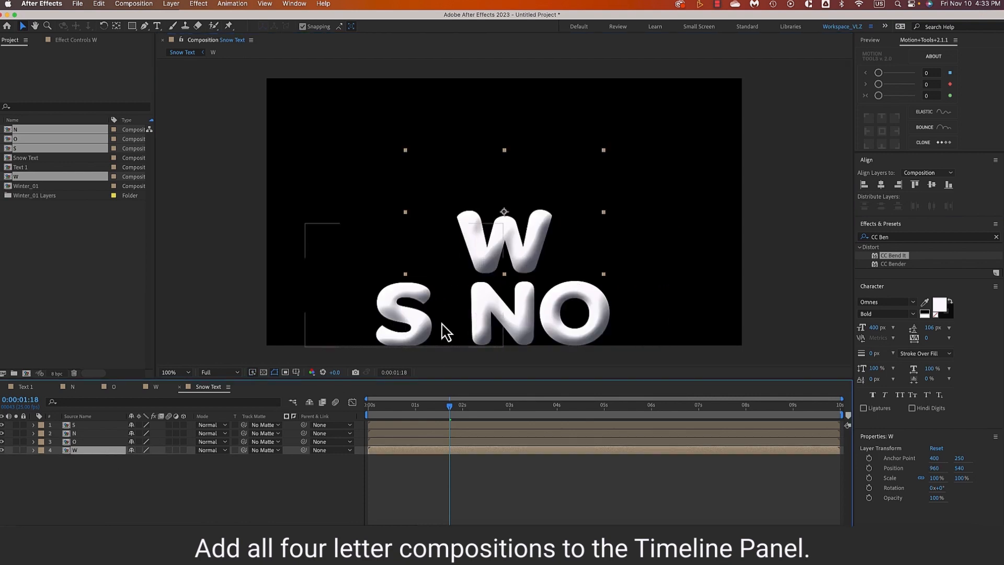
drag(502, 260, 658, 291)
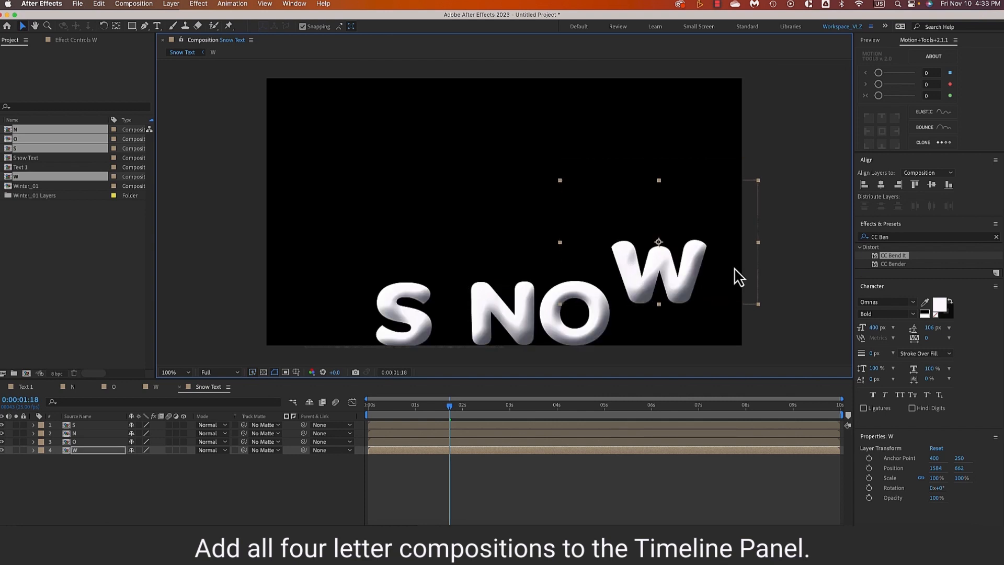
click(948, 187)
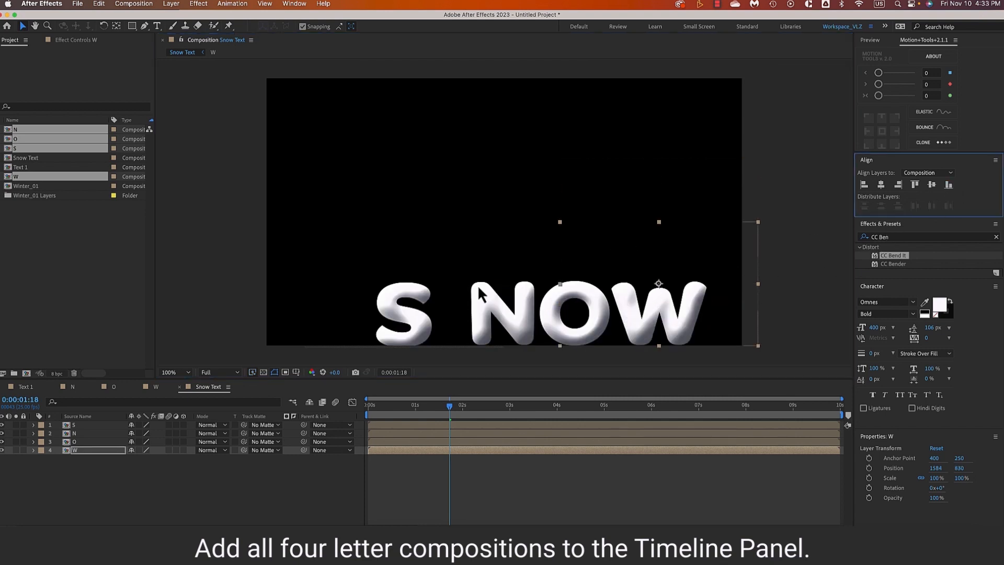
- Respace the letters into a tighter word, with S at about 560, 836, N at 810, 830, W at 1500, 830, and O between N and W
click(392, 335)
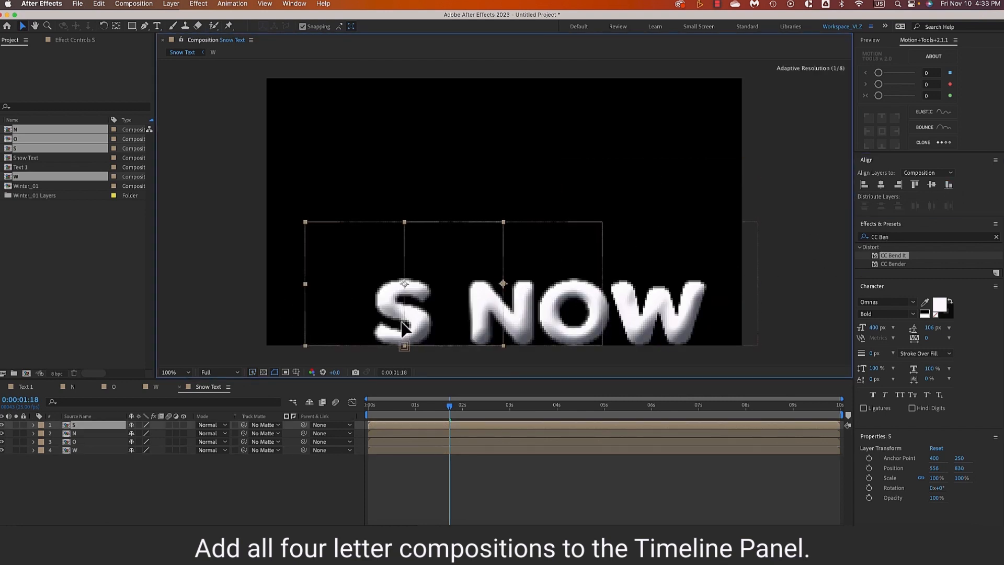
drag(401, 331, 386, 334)
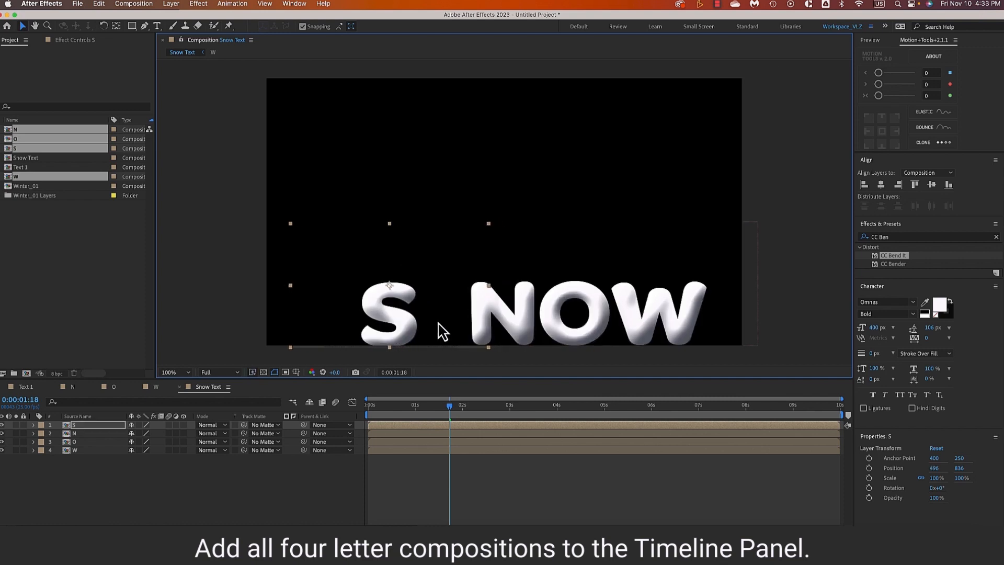
drag(504, 322, 458, 324)
drag(545, 320, 579, 325)
drag(691, 318, 670, 320)
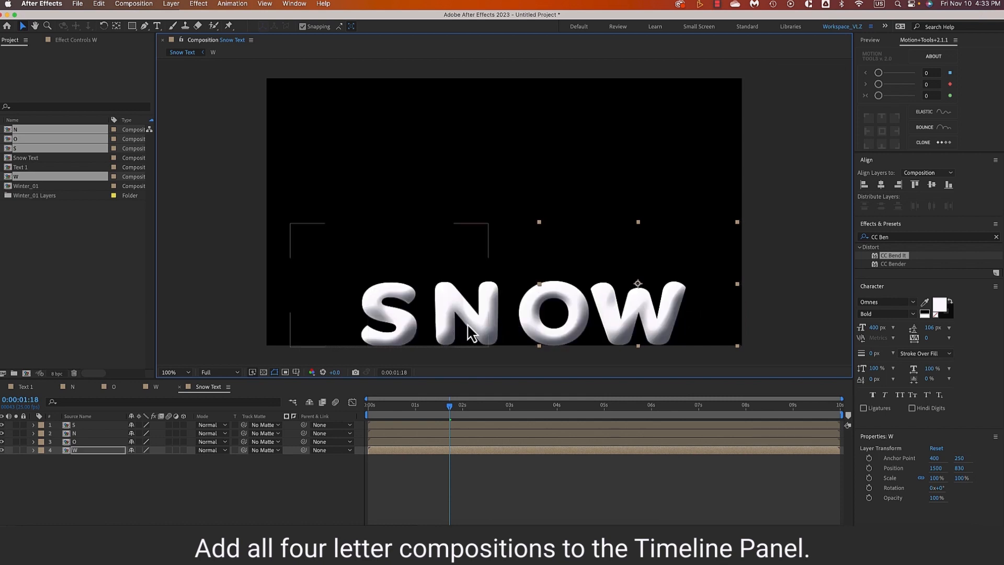
drag(408, 330, 429, 330)
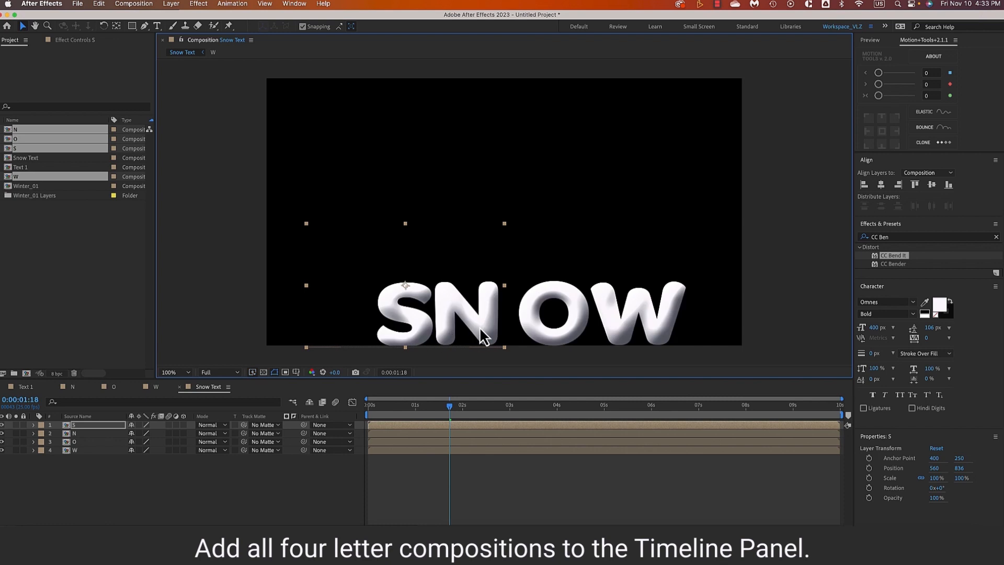
- Nudge the N layer to the right, away from the S, to 834, 830
click(104, 434)
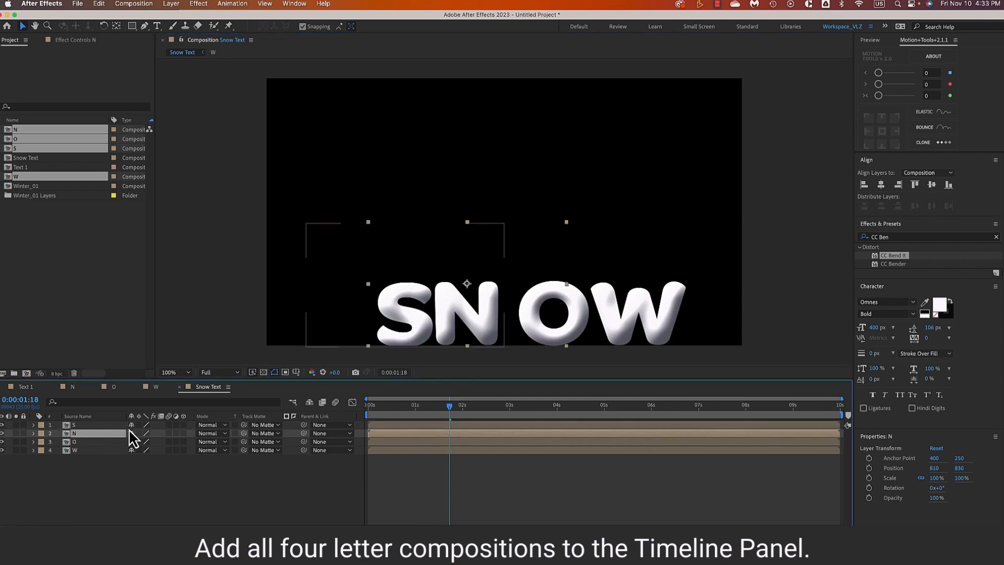
key(Right)
key(Right)
key(Right)
key(Right)
key(Right)
key(Right)
key(Right)
key(Right)
key(Right)
key(Right)
key(Right)
key(Right)
key(Right)
key(Right)
key(Right)
key(Right)
key(Right)
key(Right)
key(Right)
key(Right)
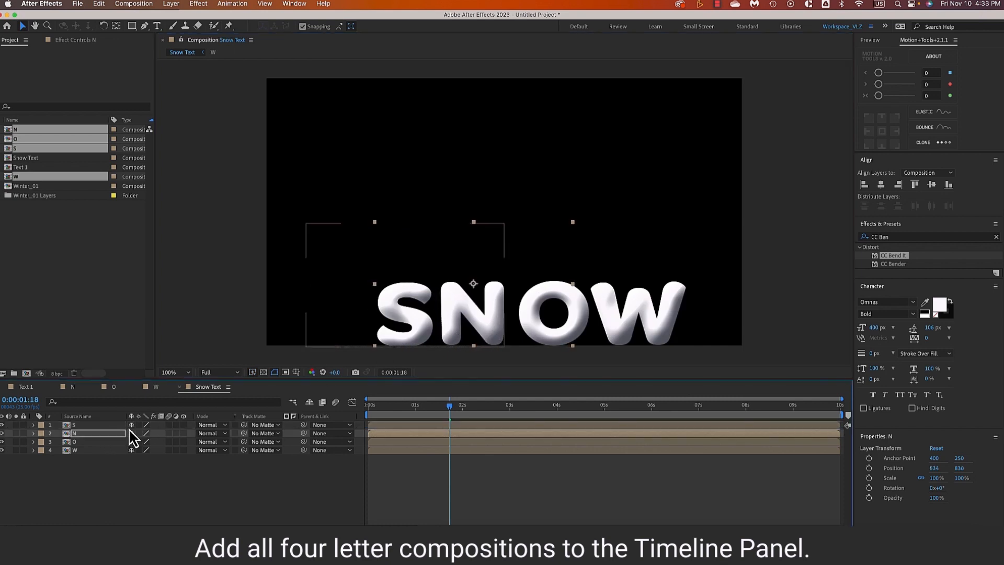
- Distribute the S, N, O and W layers evenly by their left edges
drag(49, 459, 101, 426)
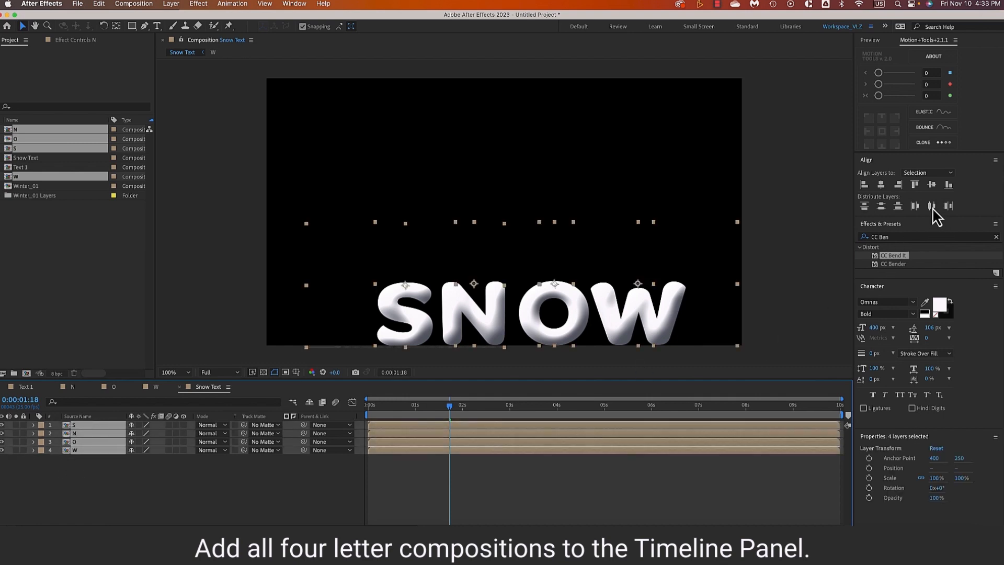
click(915, 207)
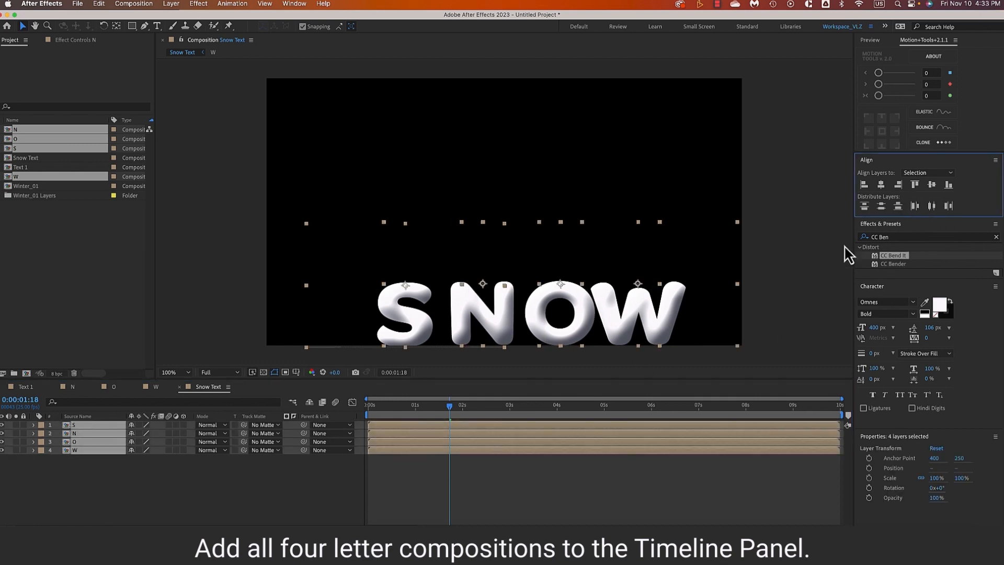
click(256, 497)
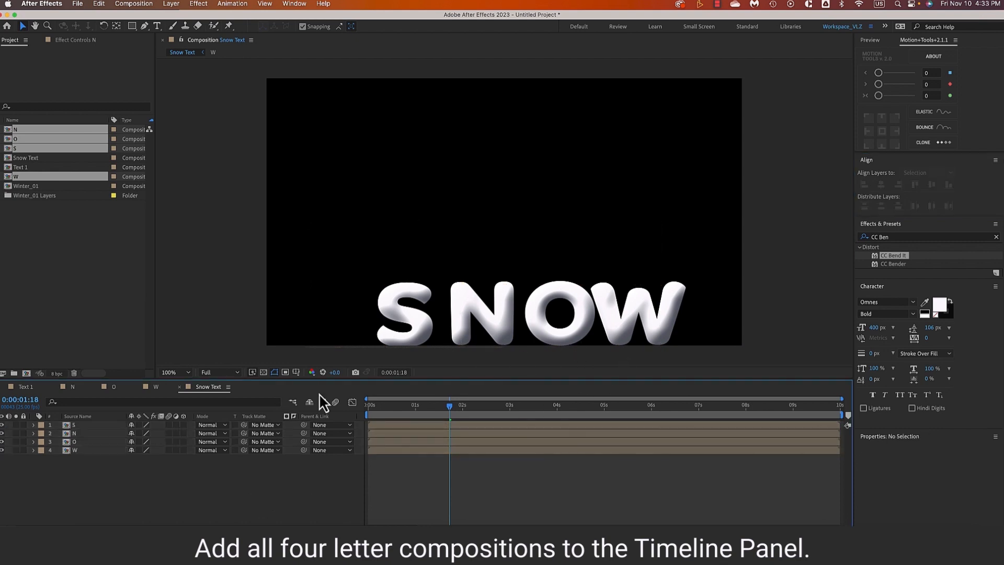
- Nudge the S, N and O layers together slightly to the left to widen the gap before the W
click(91, 443)
shift+click(94, 426)
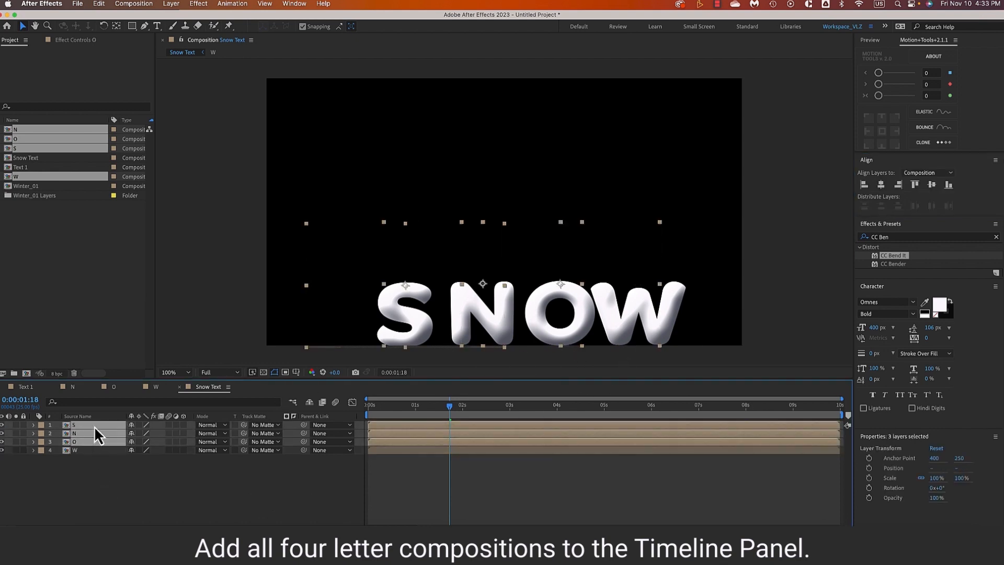
key(Left)
key(Left)
key(Left)
key(Left)
key(Left)
key(Left)
key(Left)
key(Left)
key(Left)
key(Left)
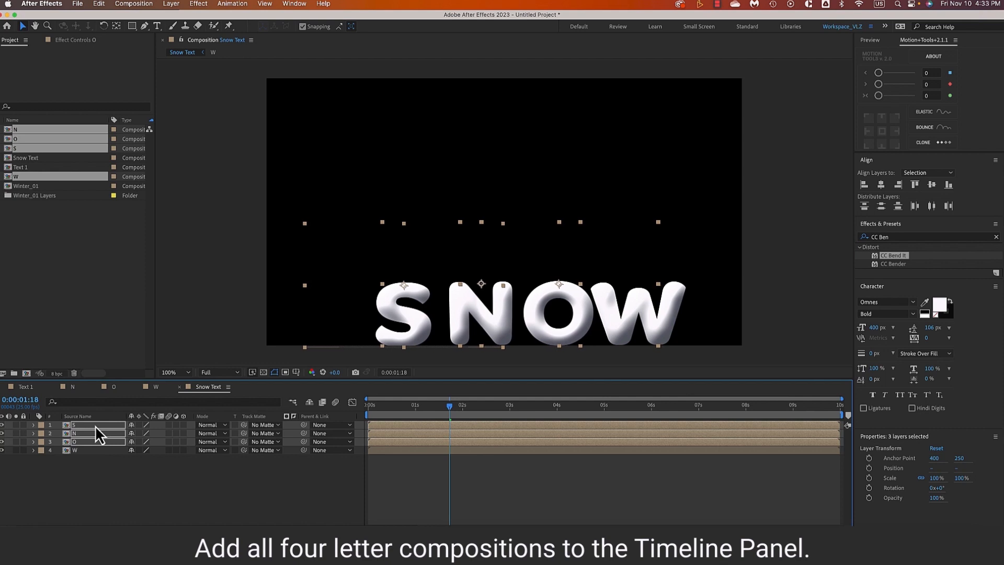
key(Left)
key(Left)
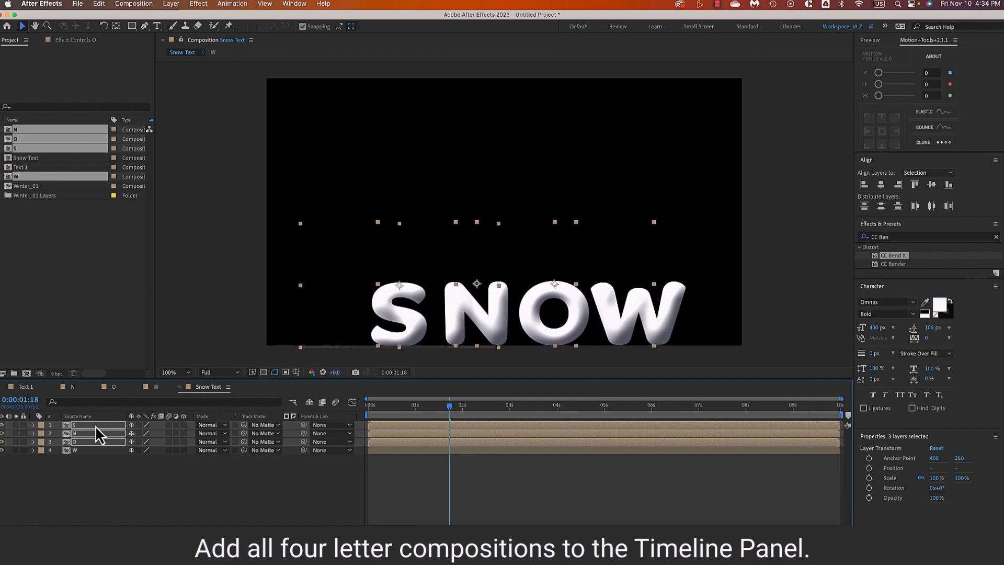
click(122, 486)
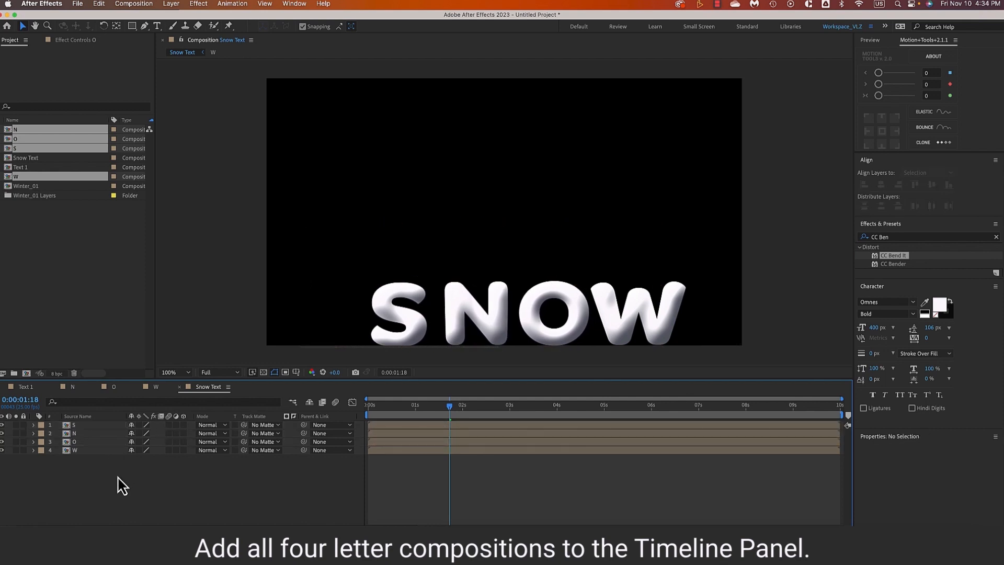
- Open the Winter_01 composition and add the Snow Text composition to it as a layer above Layer 2
click(51, 317)
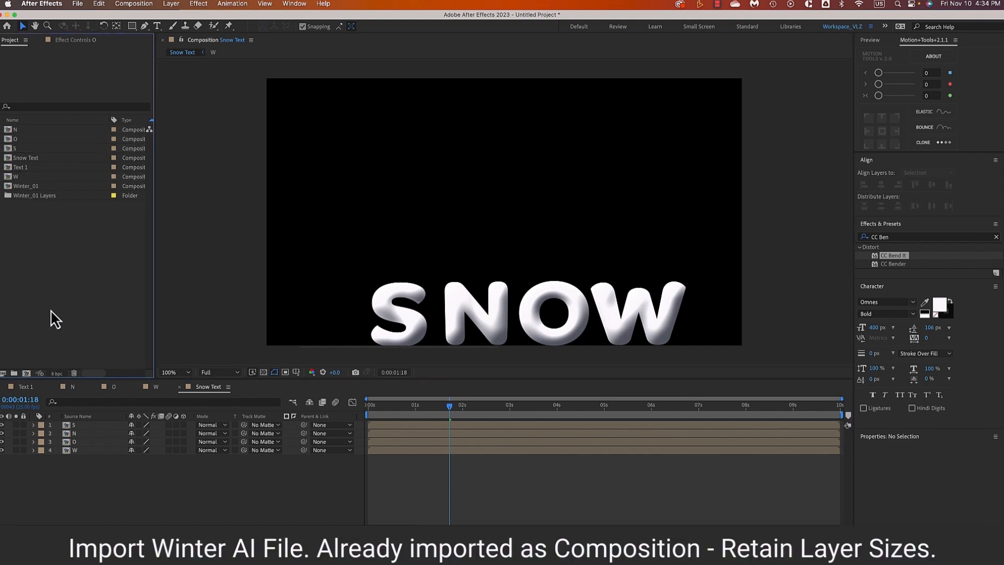
double_click(30, 187)
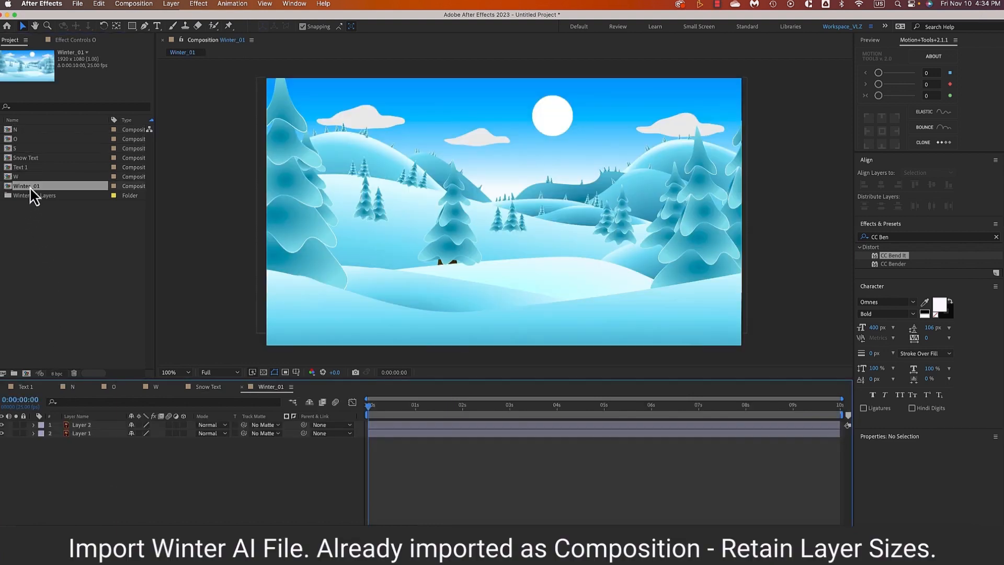
drag(368, 406, 348, 413)
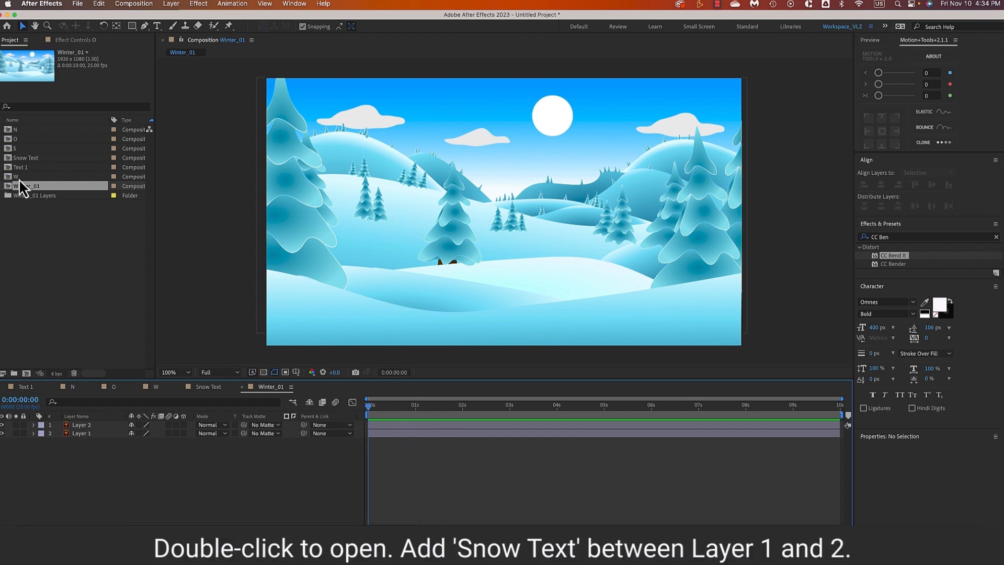
drag(20, 160, 90, 434)
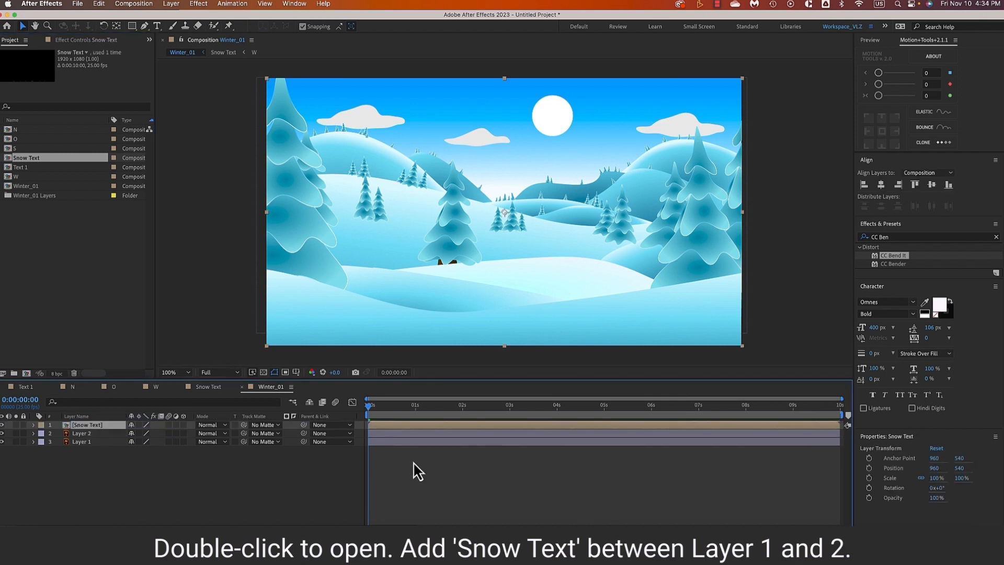
- Move the Snow Text layer between Layer 2 and Layer 1 so the letters sit behind the front snow hill
drag(389, 410, 491, 415)
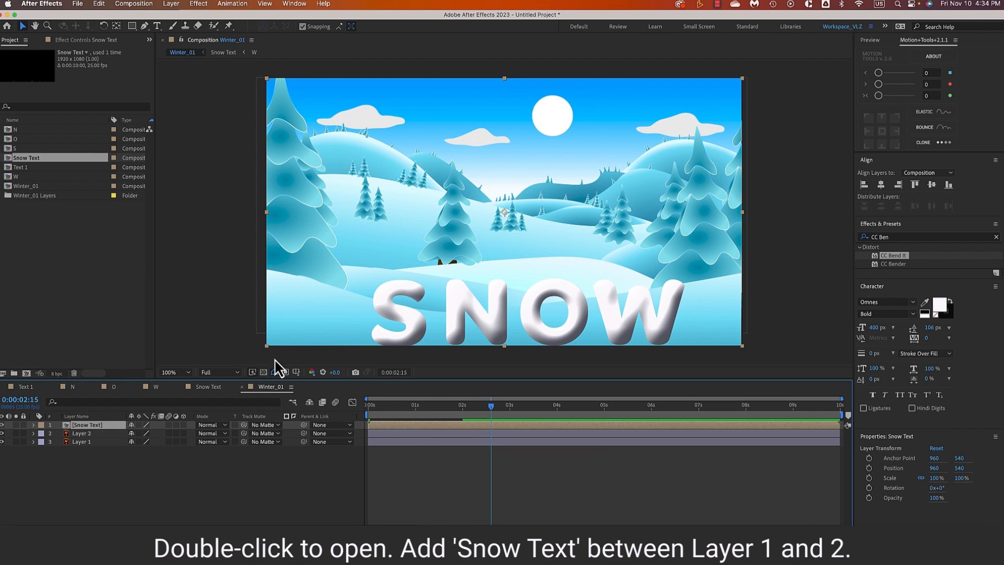
click(2, 434)
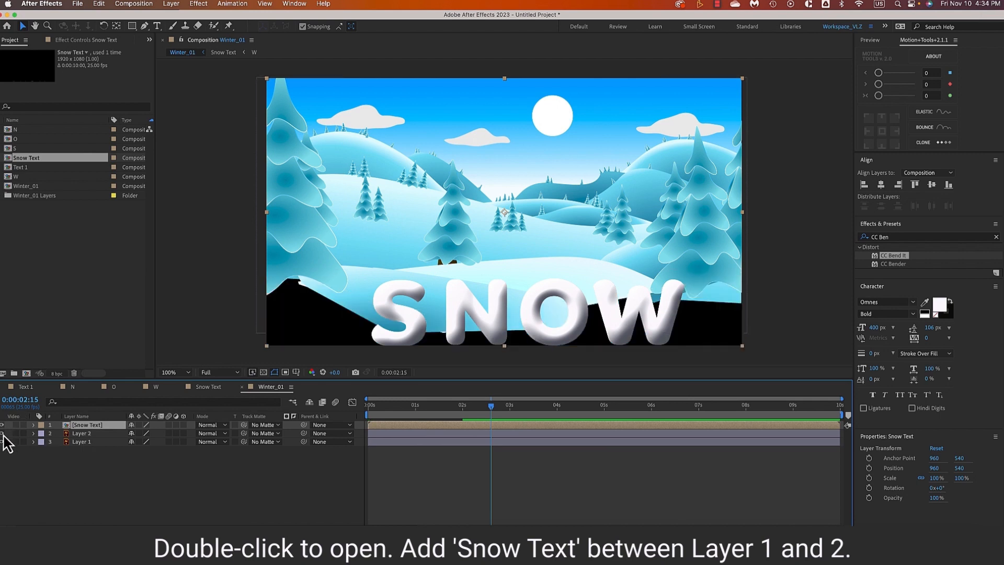
click(2, 442)
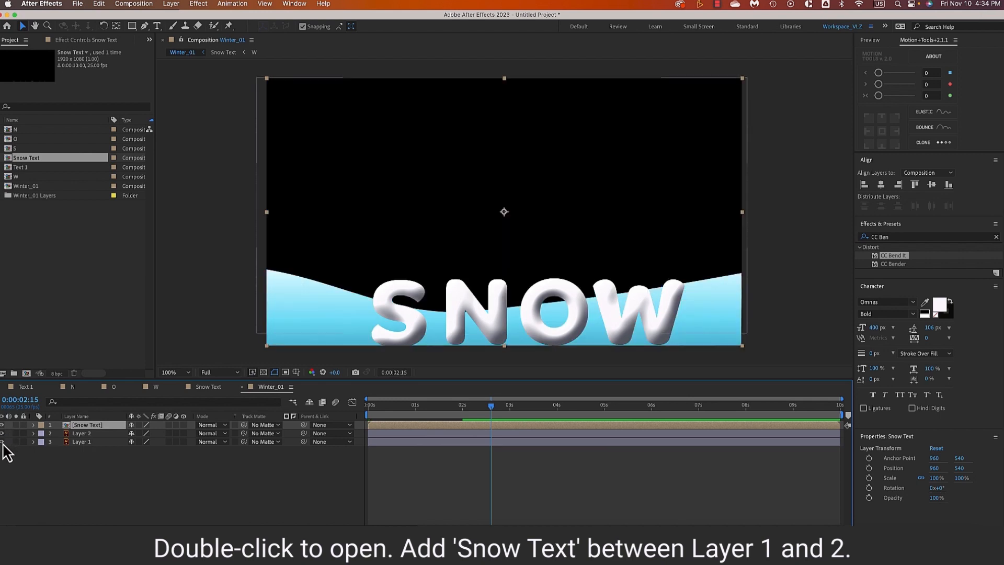
click(2, 442)
drag(78, 426, 85, 441)
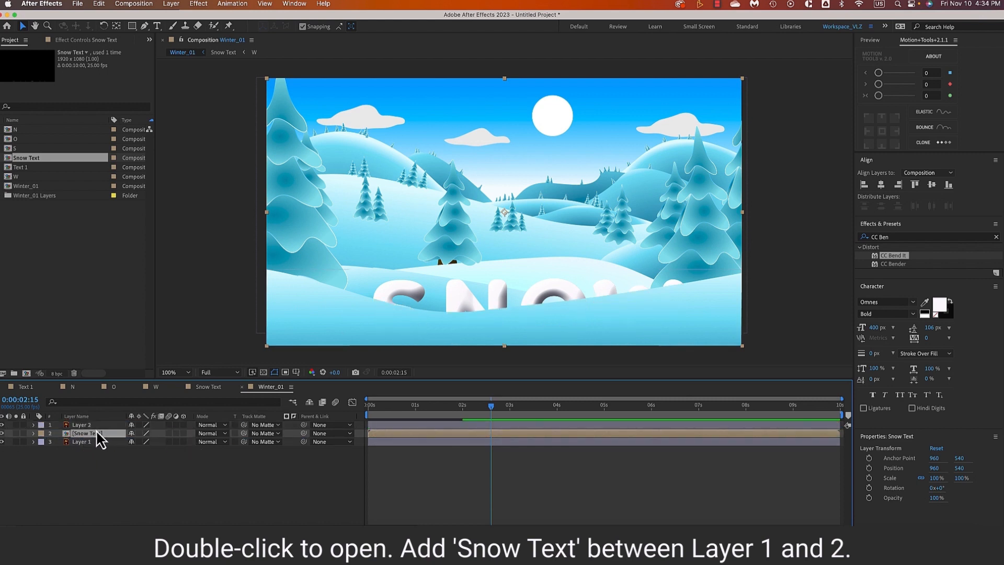
- Nudge the Snow Text layer up to about 960, 452 so the letters rise above the front hill
key(Up)
key(Up)
key(Up)
key(Up)
key(Up)
key(Up)
key(Up)
key(Up)
key(Up)
key(Up)
key(Up)
key(Up)
key(Up)
key(Up)
key(Up)
key(Up)
key(Up)
key(Up)
key(Up)
key(Up)
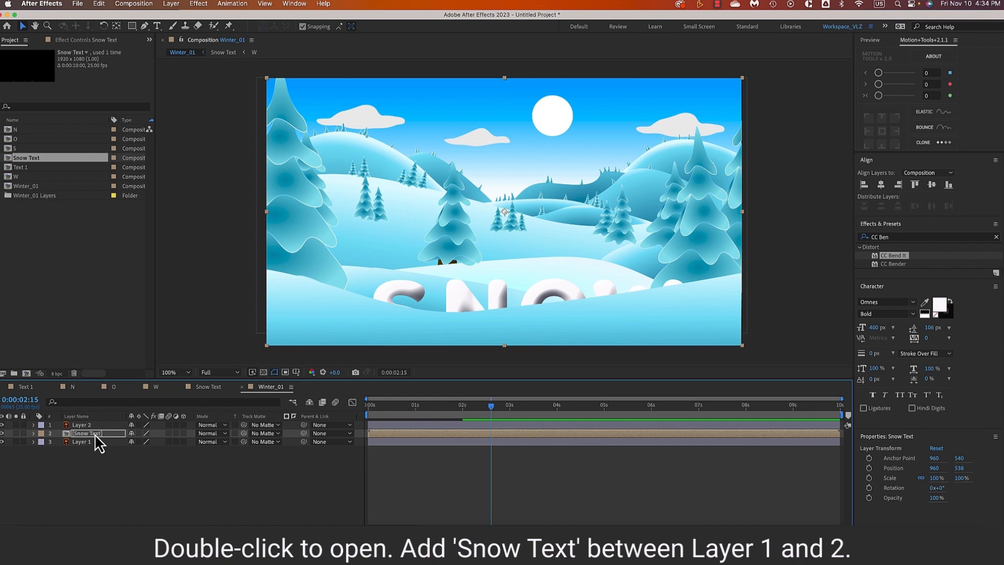
key(Up)
key(Up)
key(Up)
key(Up)
key(Up)
key(Up)
key(Up)
key(Up)
key(Up)
key(Up)
key(Up)
key(Up)
key(Up)
key(Up)
key(Up)
key(Up)
key(Up)
key(Up)
key(Up)
key(Up)
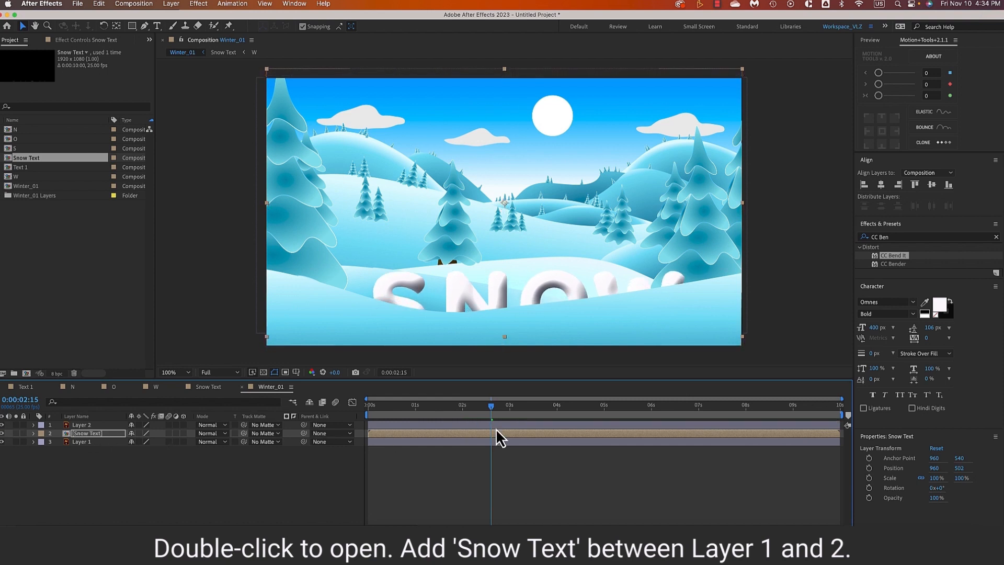
key(Up)
key(Up)
key(Up)
key(Up)
key(Up)
key(Up)
key(Up)
key(Up)
key(Up)
key(Up)
key(Up)
key(Up)
key(Up)
key(Up)
key(Up)
key(Up)
key(Up)
key(Up)
key(Up)
key(Up)
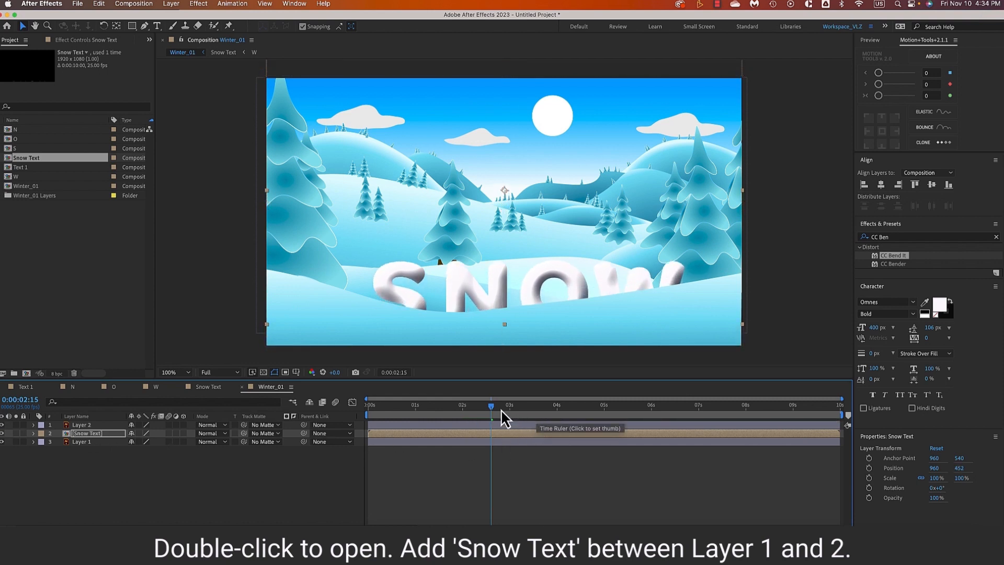
- Nudge the Snow Text layer to the left and a little further up, to about 924, 424
key(Left)
key(Left)
key(Left)
key(Left)
key(Left)
key(Left)
key(Left)
key(Left)
key(Left)
key(Left)
key(Left)
key(Left)
key(Left)
key(Left)
key(Left)
key(Left)
key(Left)
key(Left)
key(Left)
key(Left)
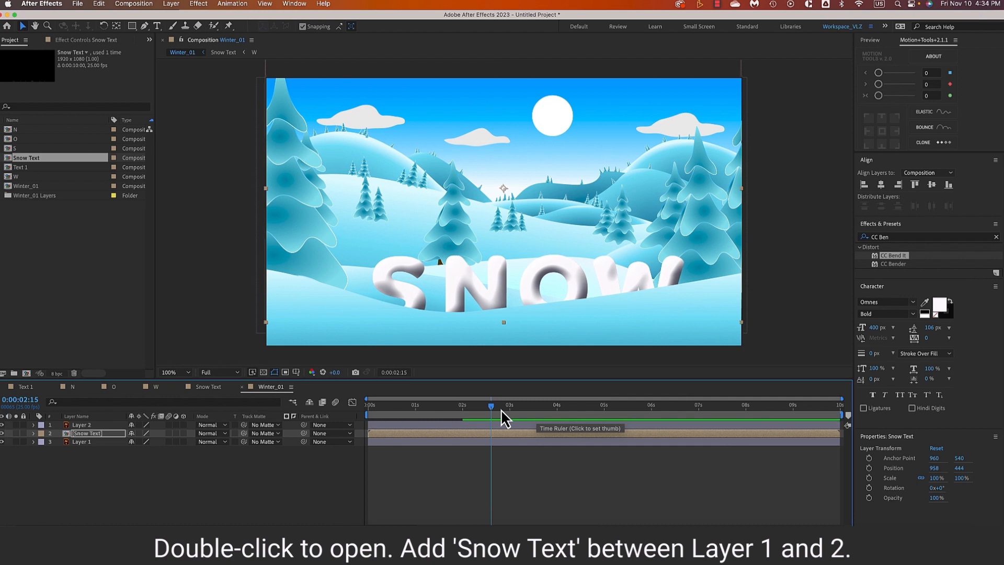
key(Left)
key(Left)
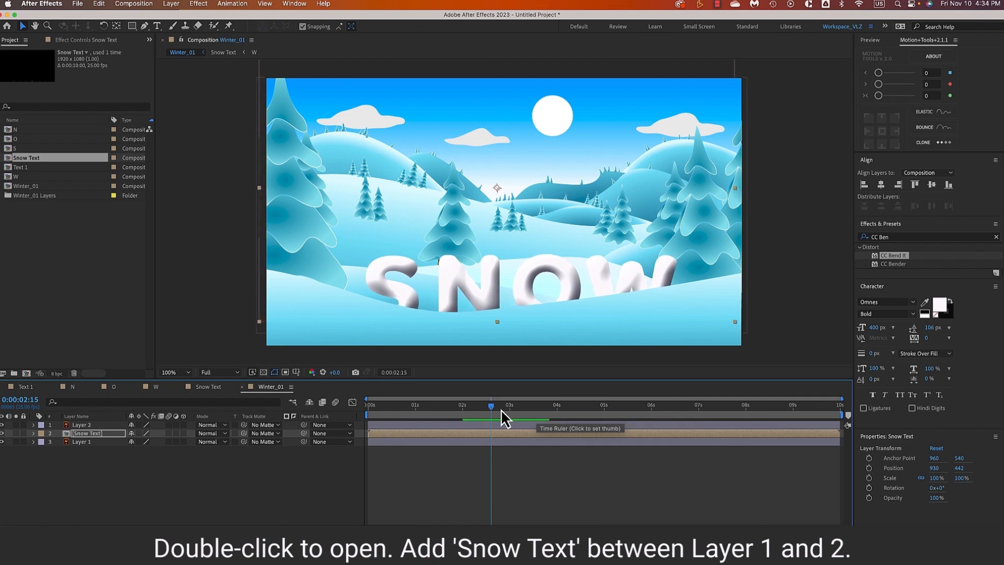
key(Up)
key(Up)
key(Up)
key(Up)
key(Up)
key(Up)
key(Up)
key(Up)
key(Up)
key(Up)
key(Up)
key(Up)
key(Up)
key(Up)
key(Up)
key(Up)
key(Up)
key(Up)
key(Up)
key(Up)
key(Left)
key(Left)
key(Left)
key(Left)
key(Left)
key(Left)
key(Left)
key(Left)
key(Left)
key(Left)
key(Left)
key(Left)
key(Left)
key(Left)
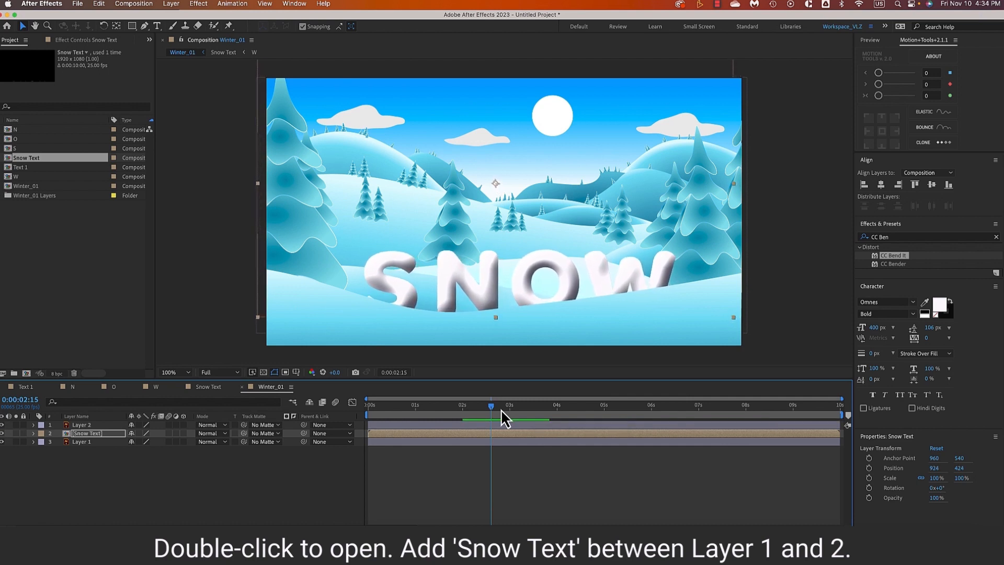
- Limit the work area to the first 5 seconds and preview the letter animation in the winter scene from the start
click(474, 408)
drag(463, 409, 363, 420)
click(340, 461)
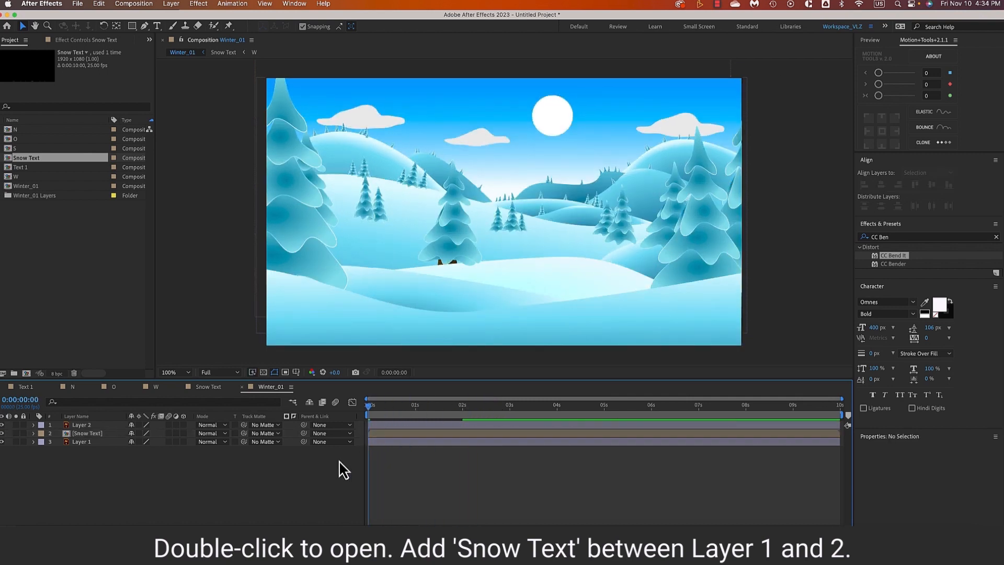
click(605, 410)
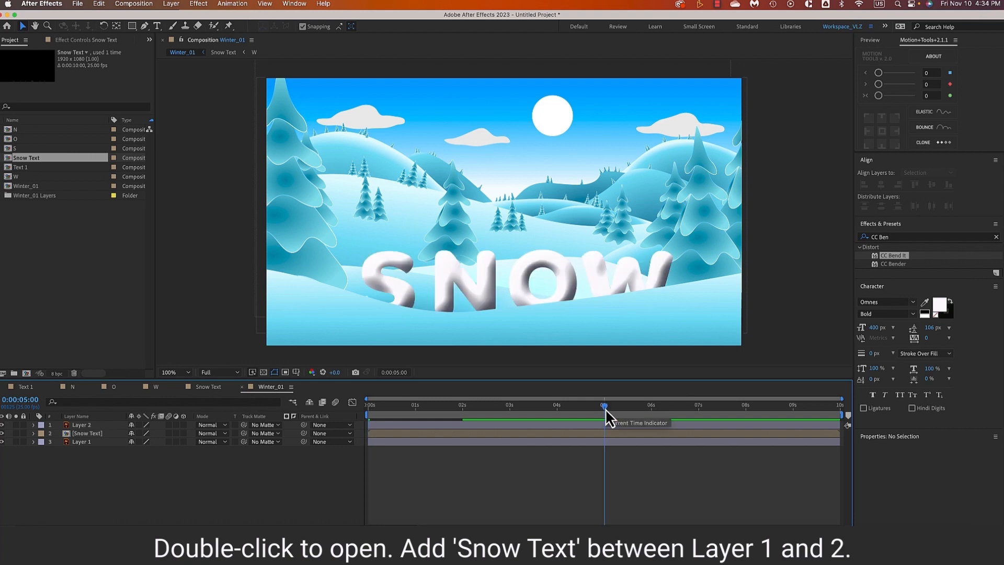
drag(603, 410, 366, 436)
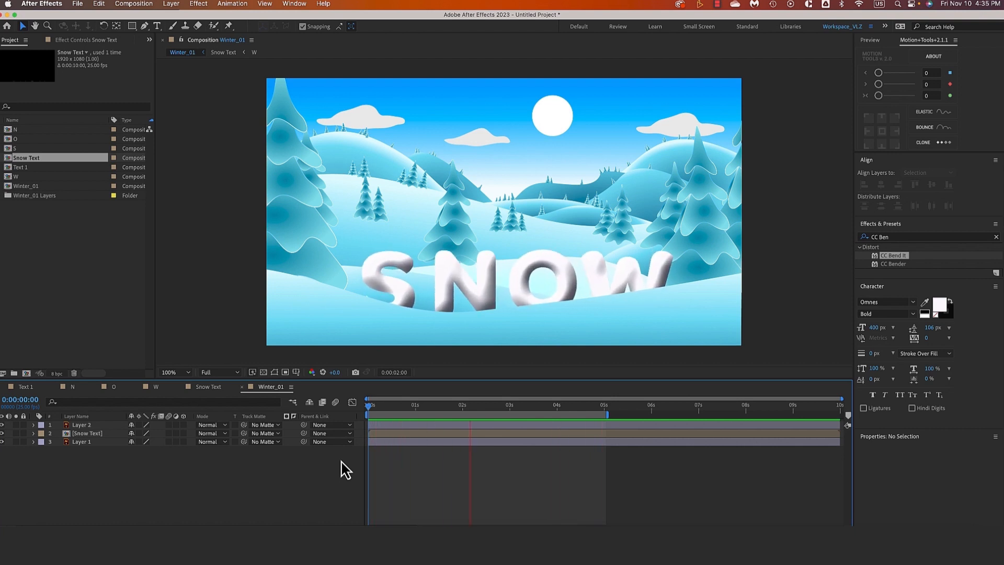
key(space)
drag(494, 407, 362, 409)
- Pre-compose Layer 2, Snow Text and Layer 1 into a new composition named Main Comp, moving all attributes into it
drag(89, 479, 100, 423)
right_click(106, 429)
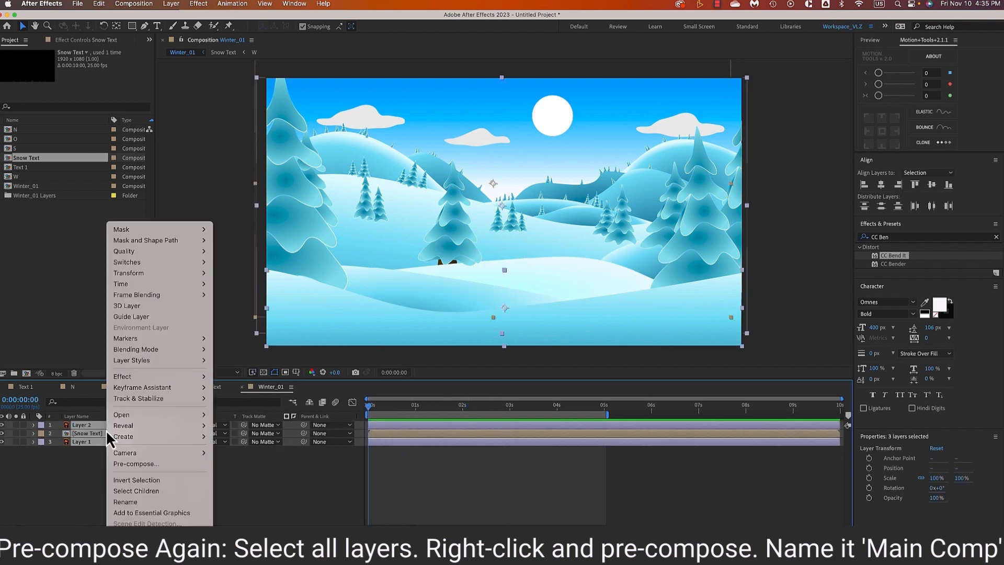
click(182, 465)
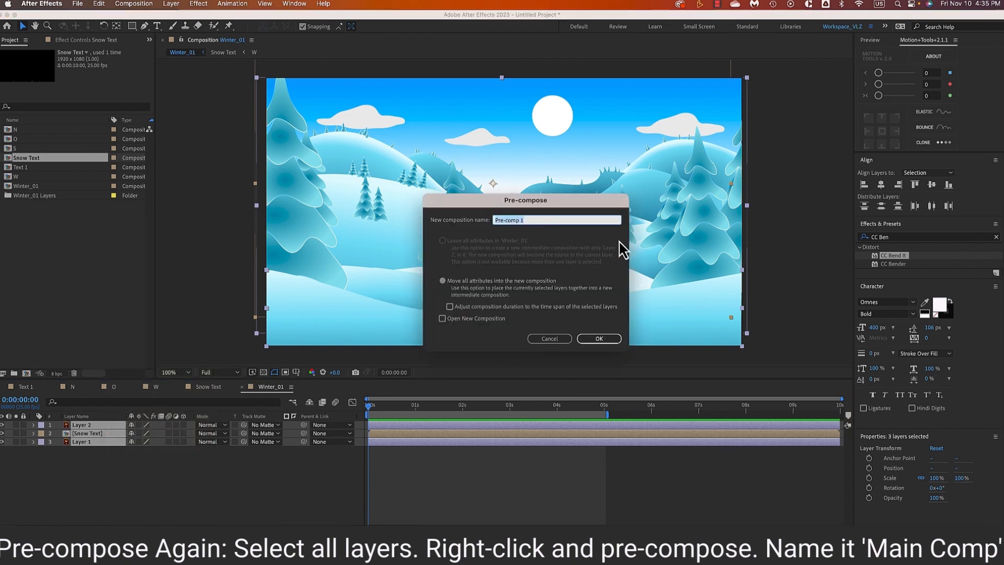
text(Main Comp)
click(597, 340)
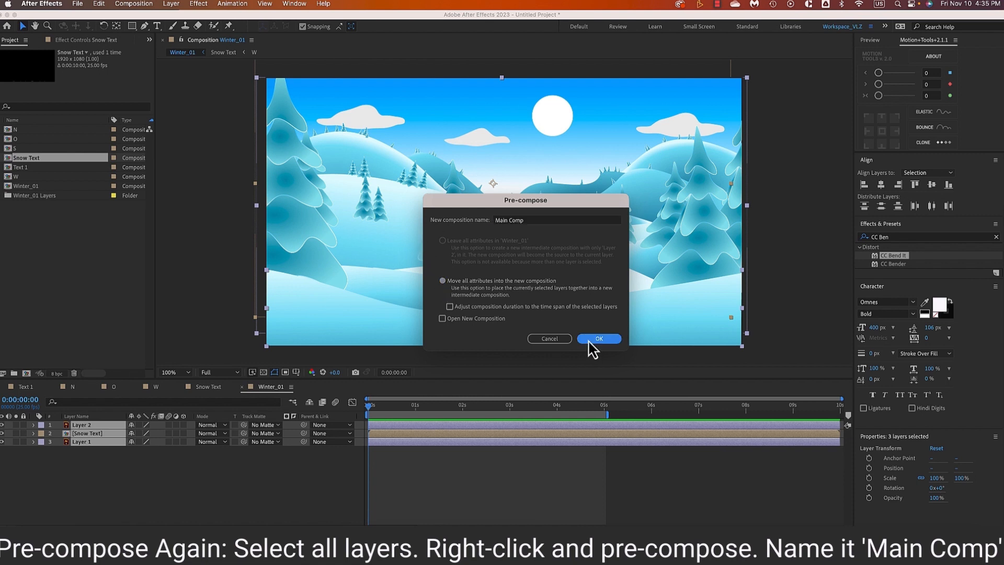
- Find the CC Snowfall effect by searching for "CC Snow" and apply it to the Main Comp layer
click(892, 239)
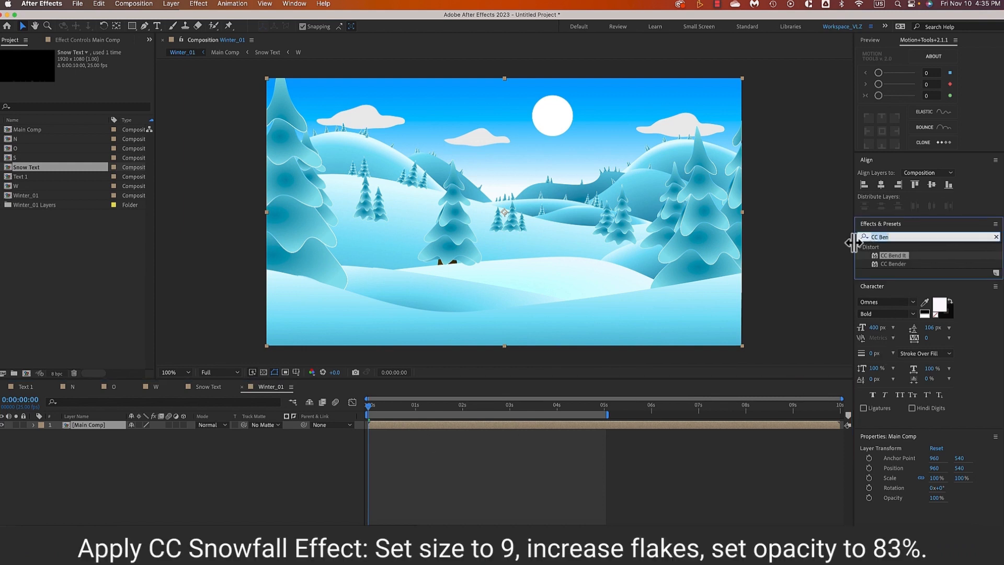
text(CC Snow)
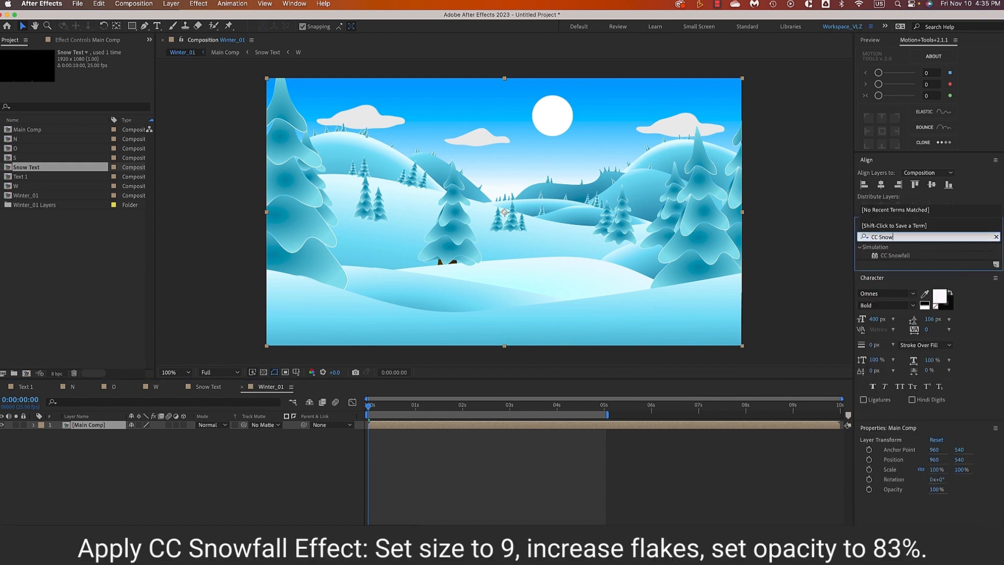
drag(896, 256, 515, 257)
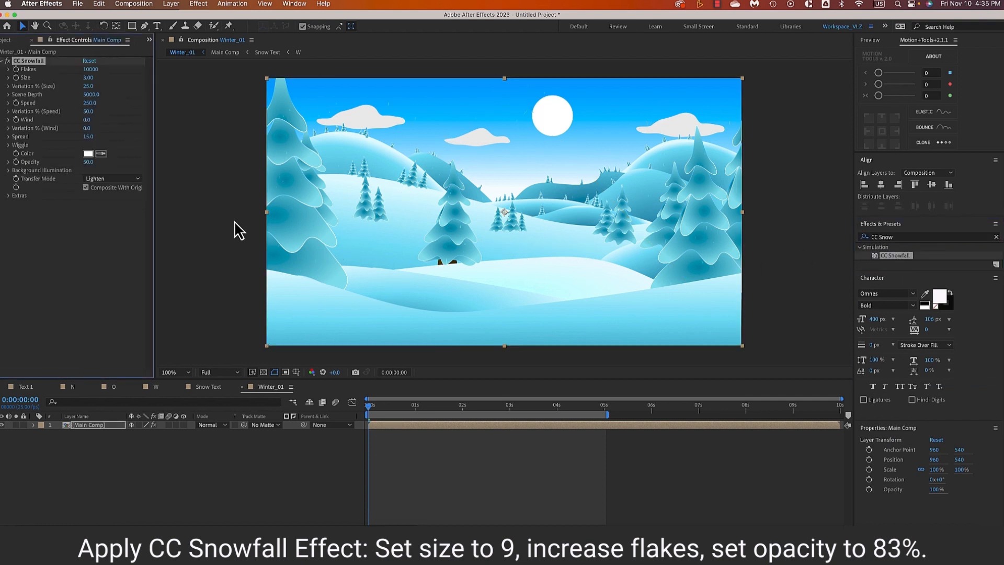
- Set the snowfall's Size to 9 and extend the work area to the full 10 seconds
click(89, 78)
key(Return)
drag(607, 415, 869, 404)
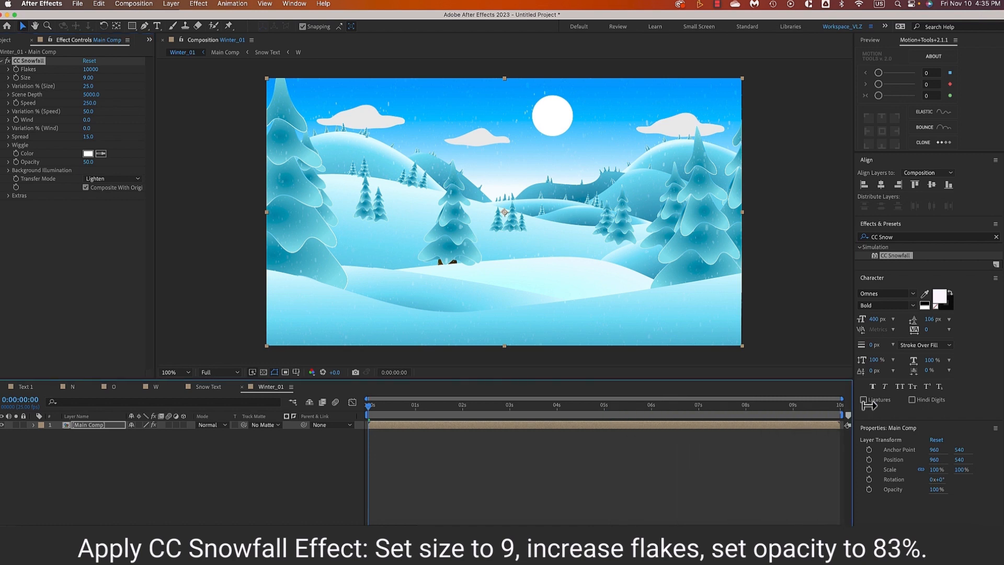
- Increase the snowfall's Flakes to 46400, checking the density over the letters at 0:00:01:20
drag(87, 69, 176, 79)
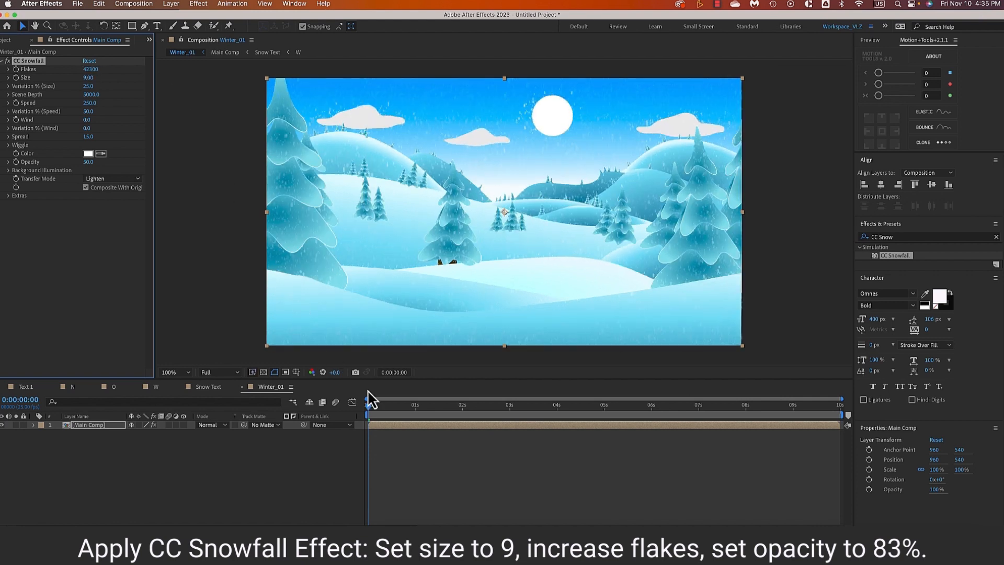
drag(369, 410, 453, 413)
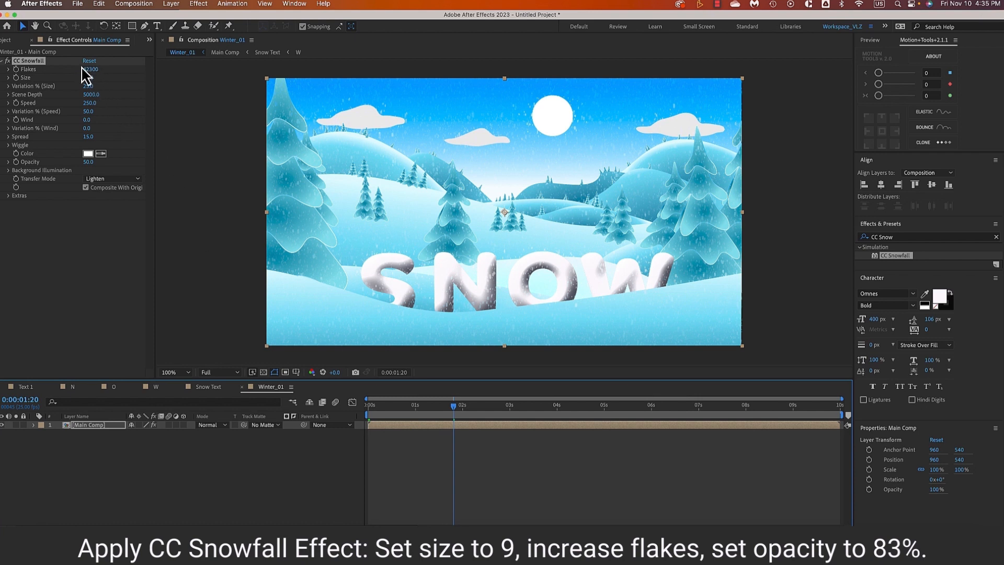
drag(87, 69, 106, 69)
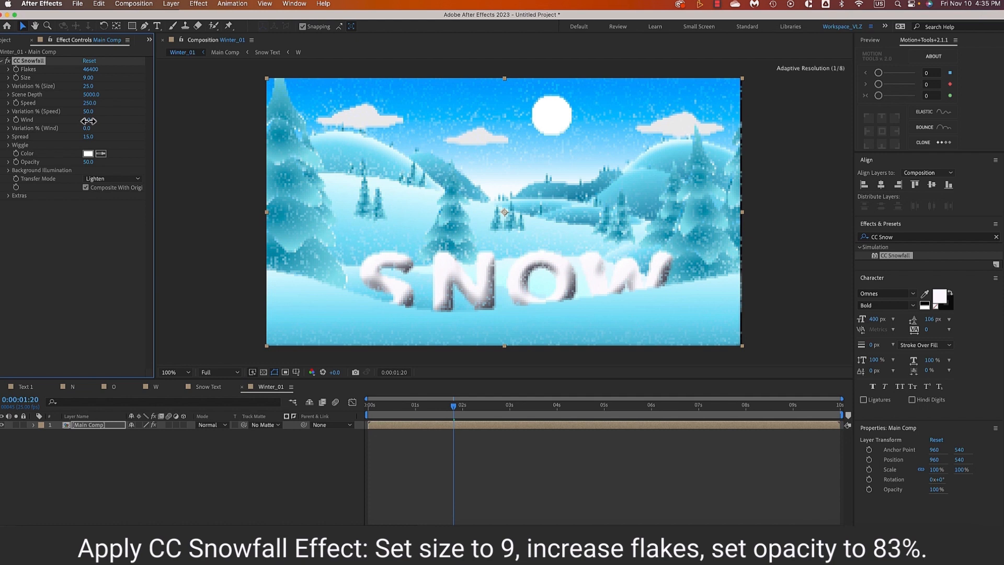
- Set the snowfall's Wind to 13 and its Opacity to 83
drag(92, 122, 93, 121)
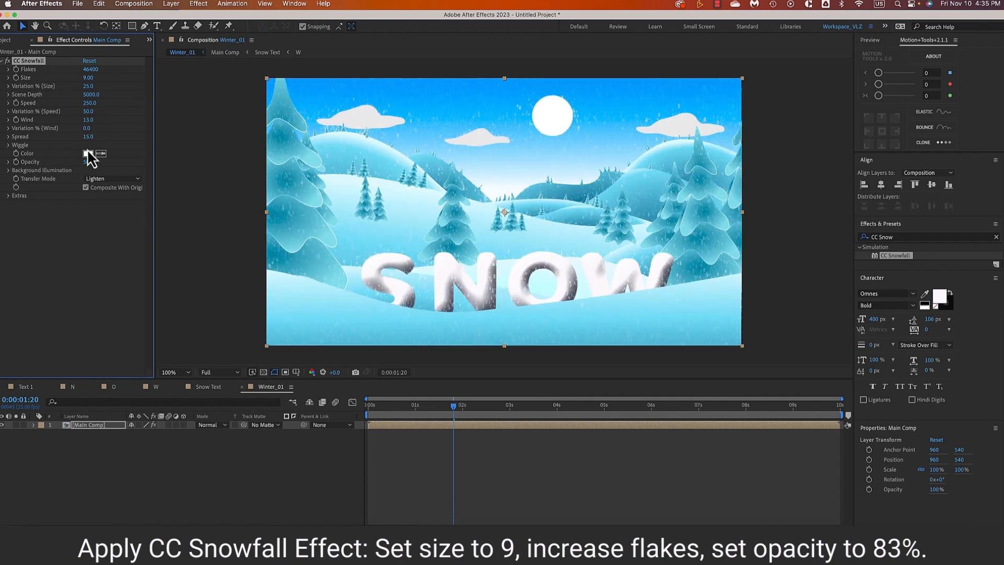
drag(89, 162, 99, 167)
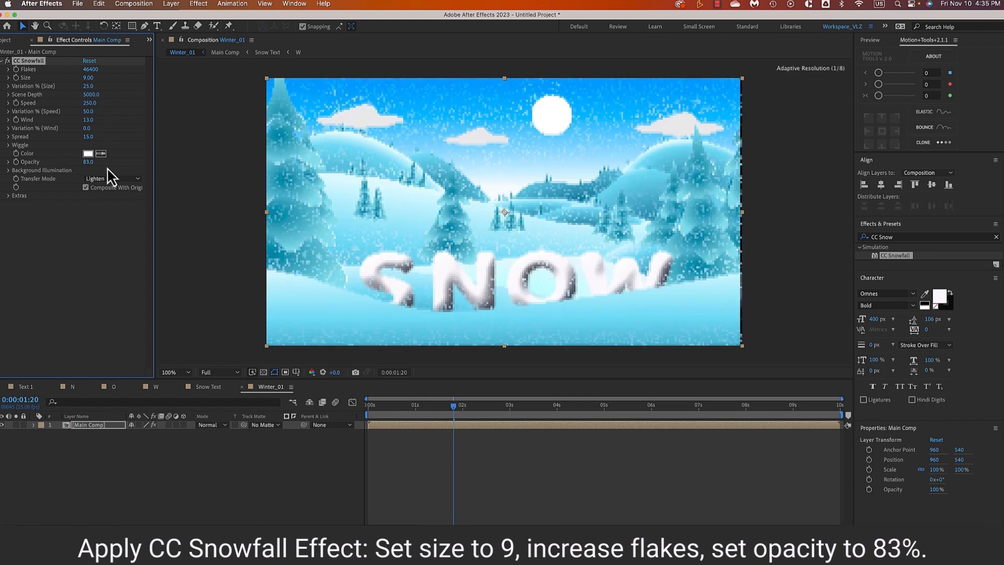
- Preview the finished scene with falling snow from the beginning of the composition
drag(455, 407, 367, 417)
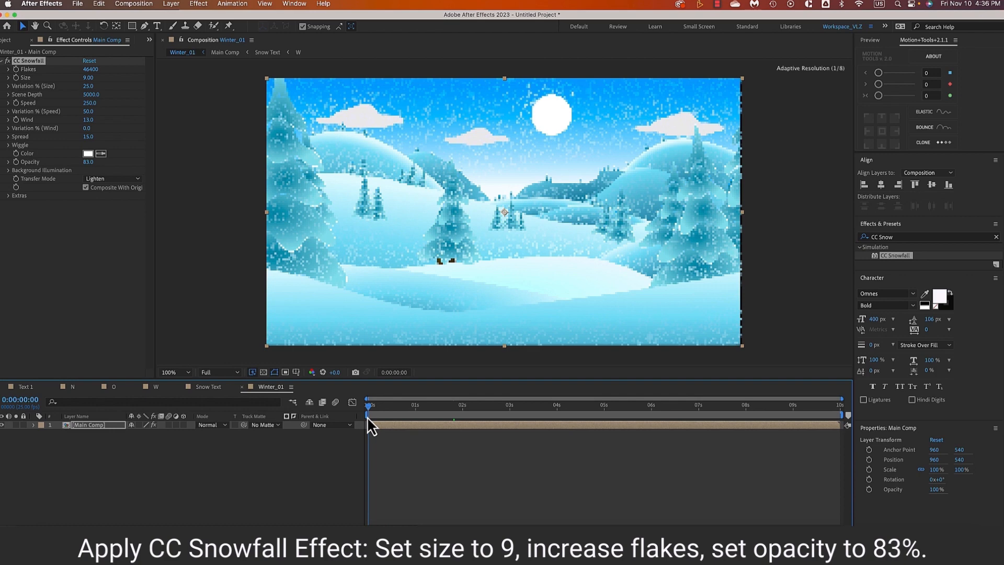
click(276, 482)
key(space)
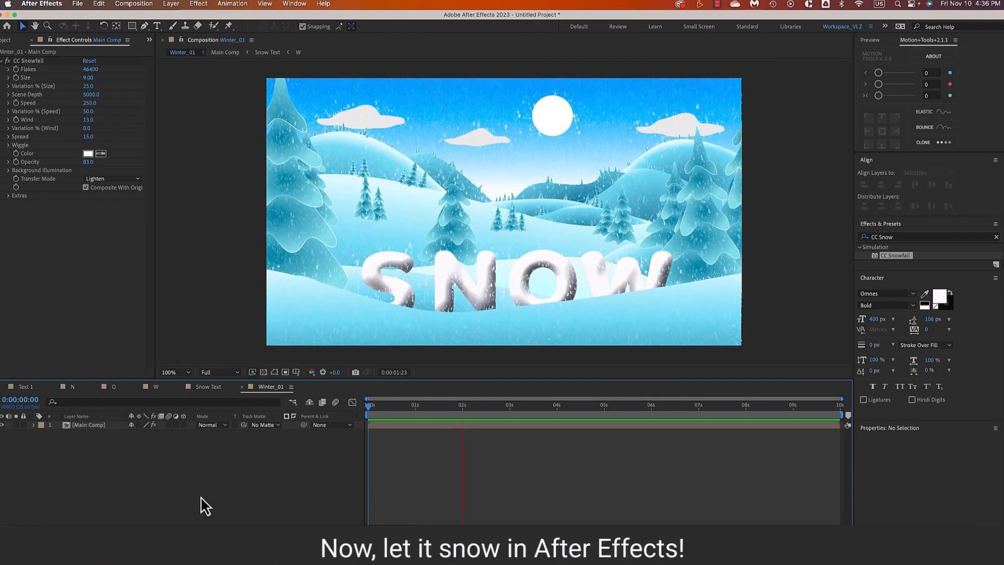